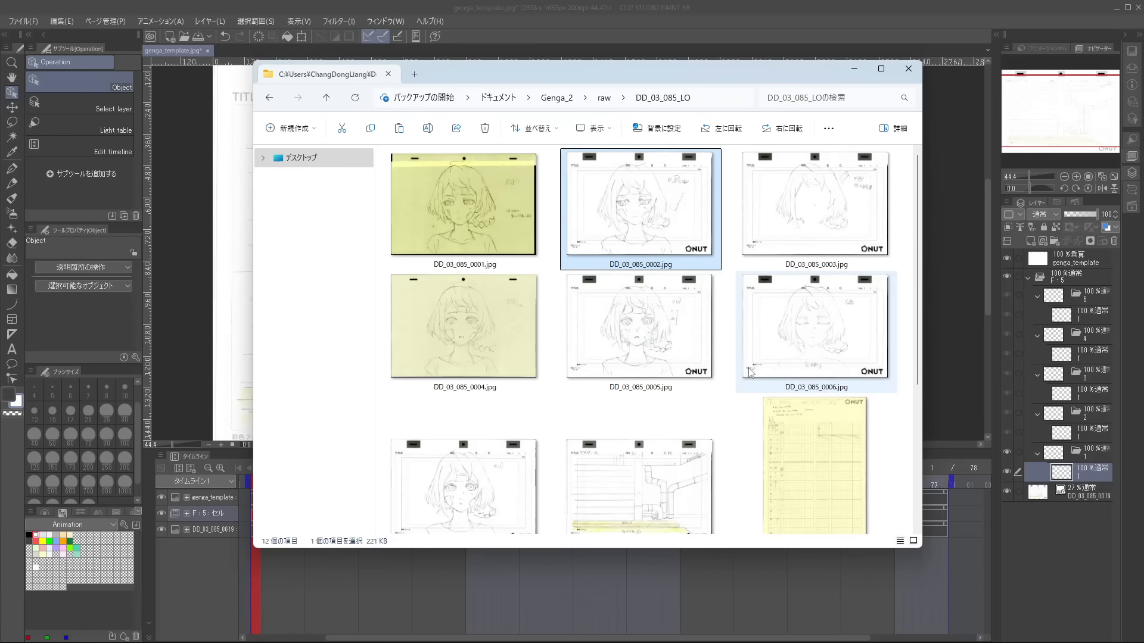
Place DD_03_085_0007.jpg in cel folder 1 and DD_03_085_0006.jpg in cel folder 2.
left_click_drag(492, 357, 1080, 488)
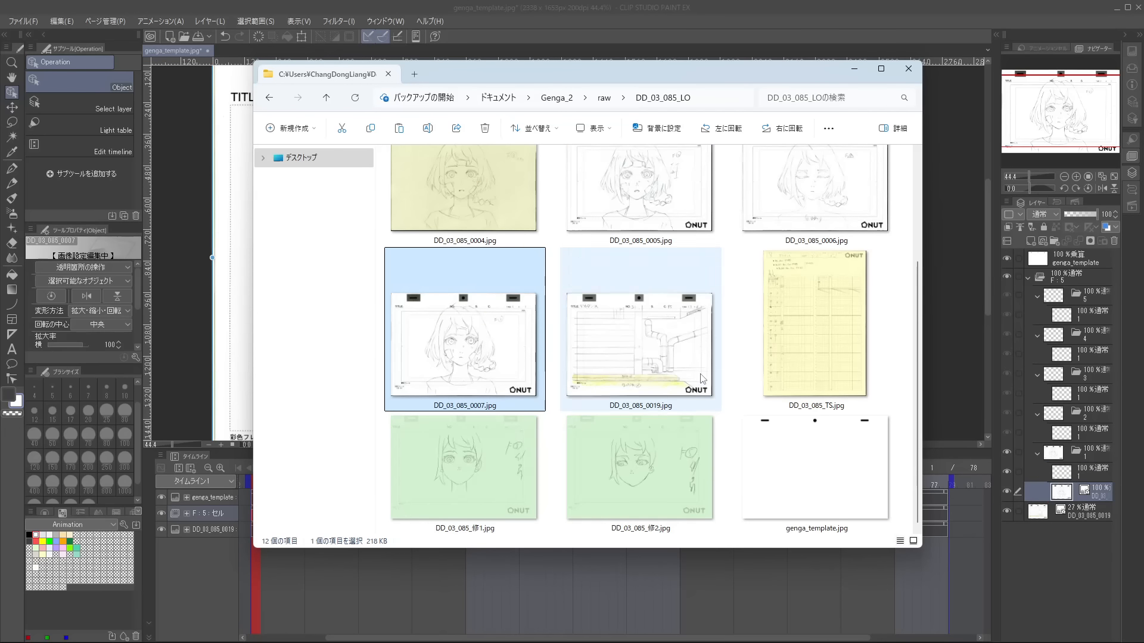
scroll(822, 358, "up", 2)
left_click(826, 346)
left_click_drag(1082, 441, 1082, 442)
Place DD_03_085_0005.jpg, DD_03_085_0004.jpg and DD_03_085_修1.jpg in cel folder 3, stacked in that order.
left_click_drag(667, 338, 1089, 404)
left_click_drag(520, 336, 1095, 415)
scroll(765, 371, "down", 2)
left_click_drag(471, 464, 1063, 414)
scroll(786, 358, "up", 3)
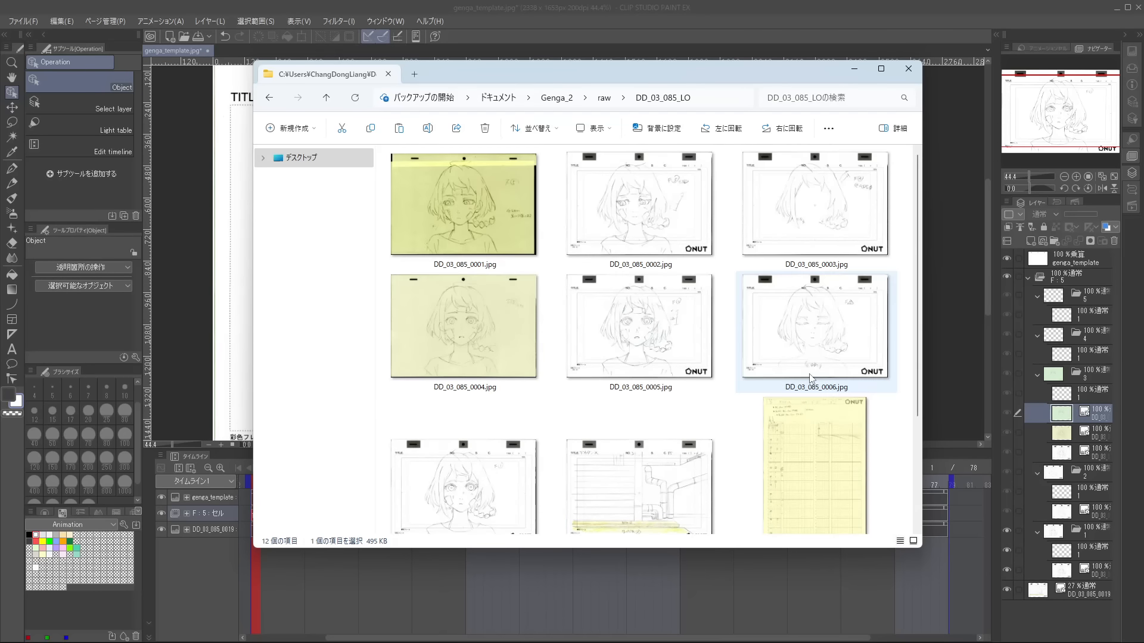
Place DD_03_085_0003.jpg in cel folder 4, and DD_03_085_0002.jpg, DD_03_085_0001.jpg and DD_03_085_修2.jpg in cel folder 5.
left_click_drag(801, 227, 1088, 364)
left_click_drag(640, 202, 1049, 326)
left_click(526, 213)
scroll(813, 333, "down", 2)
left_click_drag(685, 456, 1083, 339)
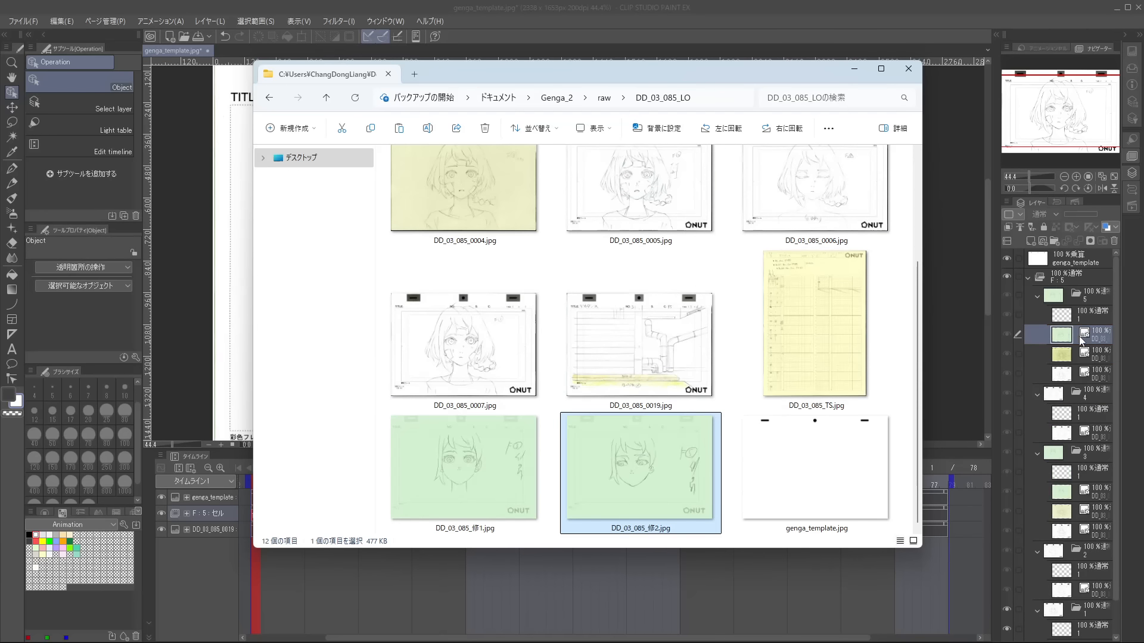
left_click(1081, 341)
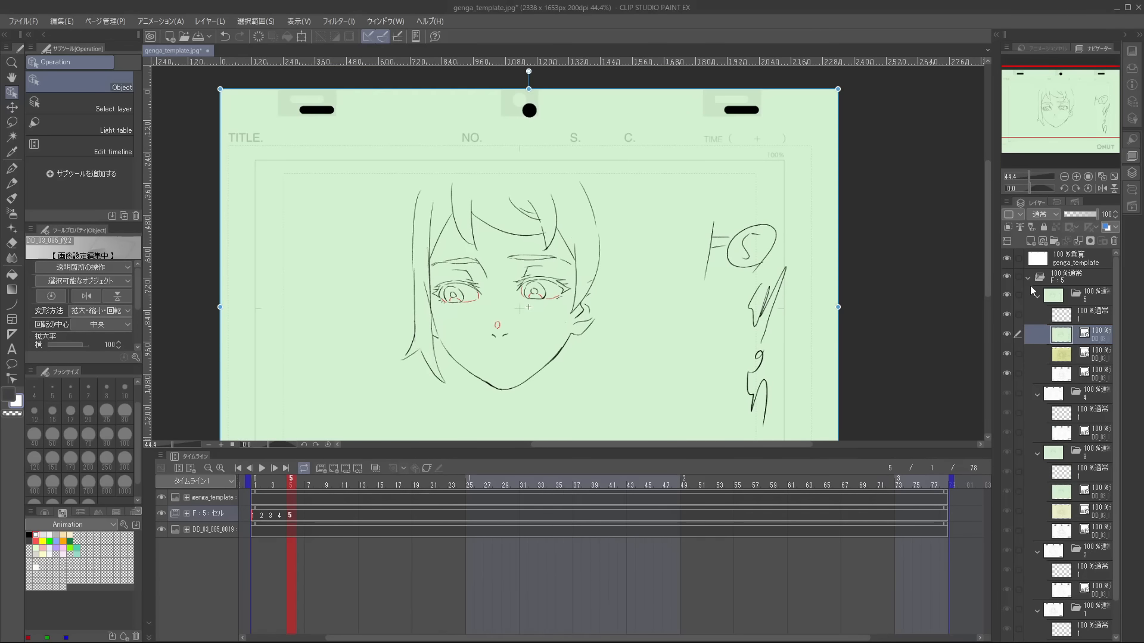
Transform the green 修2 drawing in cel 5 so its peg holes line up with the template's.
left_click_drag(744, 247, 802, 312)
left_click(1067, 277)
key("ctrl+t")
left_click_drag(824, 210, 831, 216)
key("Return")
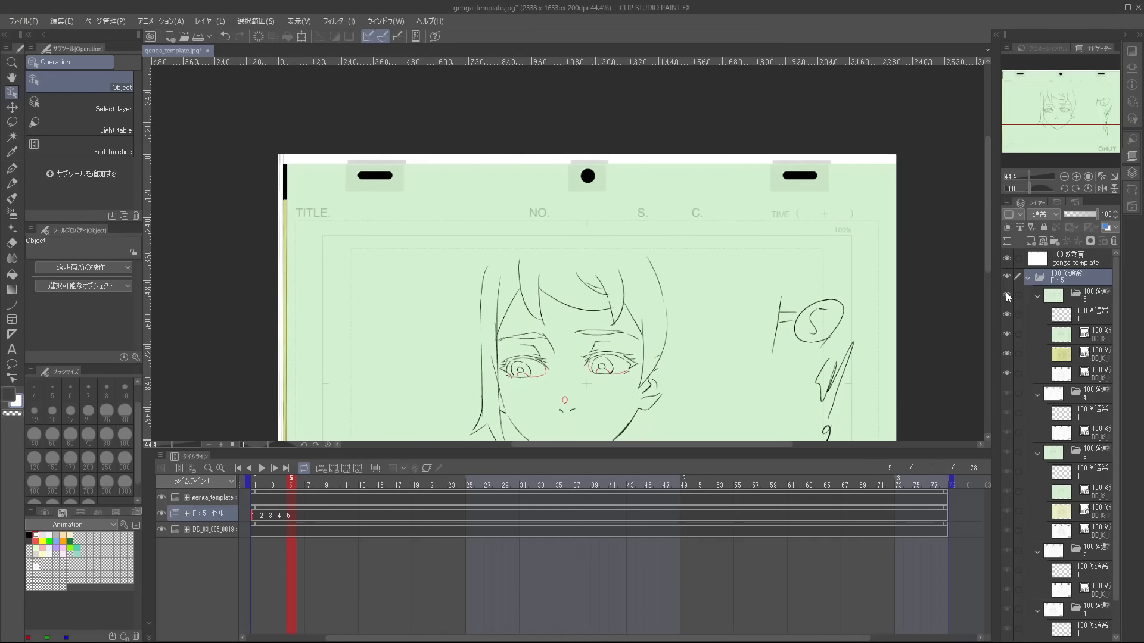
Hide the 修2 drawing and align the yellow 0001 drawing's peg holes with the template, lowering its opacity only while positioning it.
left_click(1006, 334)
left_click(1087, 355)
left_click(1076, 214)
key("ctrl+t")
key("Return")
left_click(1006, 373)
key("ctrl+t")
left_click_drag(859, 326, 846, 316)
key("Return")
left_click(1096, 214)
Hide the 0001 drawing, align the 0002 drawing in cel 5 to the template's peg holes, and set its opacity to 61%.
left_click(1006, 354)
left_click(1007, 373)
left_click(1084, 375)
left_click(1069, 214)
key("ctrl+t")
mouse_move(851, 267)
left_mouse_down()
mouse_move(845, 257)
mouse_move(858, 259)
left_mouse_up()
key("Return")
left_click(1084, 215)
Set the 0003 drawing in cel 4 to 29% opacity, hide the DD_03_085_0019 background and align the drawing to the peg holes.
left_click(1087, 433)
left_click(1074, 214)
scroll(758, 299, "up", 2)
left_click(161, 529)
key("ctrl+t")
key("Return")
Hide the green 修1 drawing in cel 3 and align the yellow 0004 drawing's peg holes with the template, finishing at full opacity.
left_click(1081, 495)
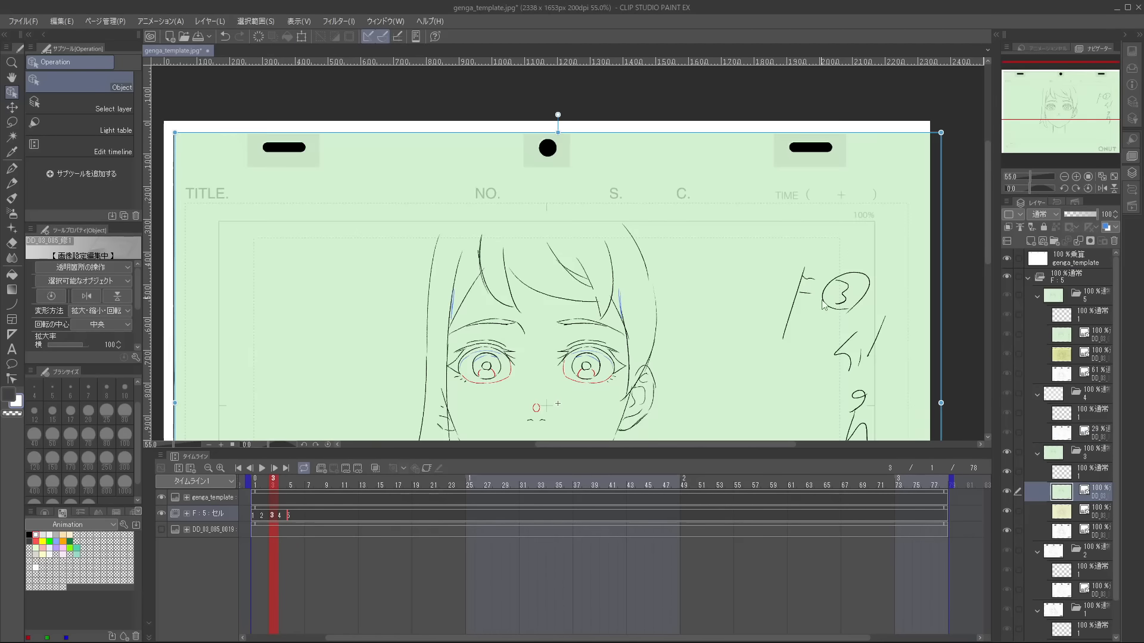
left_click_drag(822, 300, 840, 270)
left_click(1007, 492)
left_click(1007, 492)
left_click(1007, 493)
left_click(1083, 512)
scroll(723, 159, "up", 2)
left_click_drag(723, 158, 720, 257)
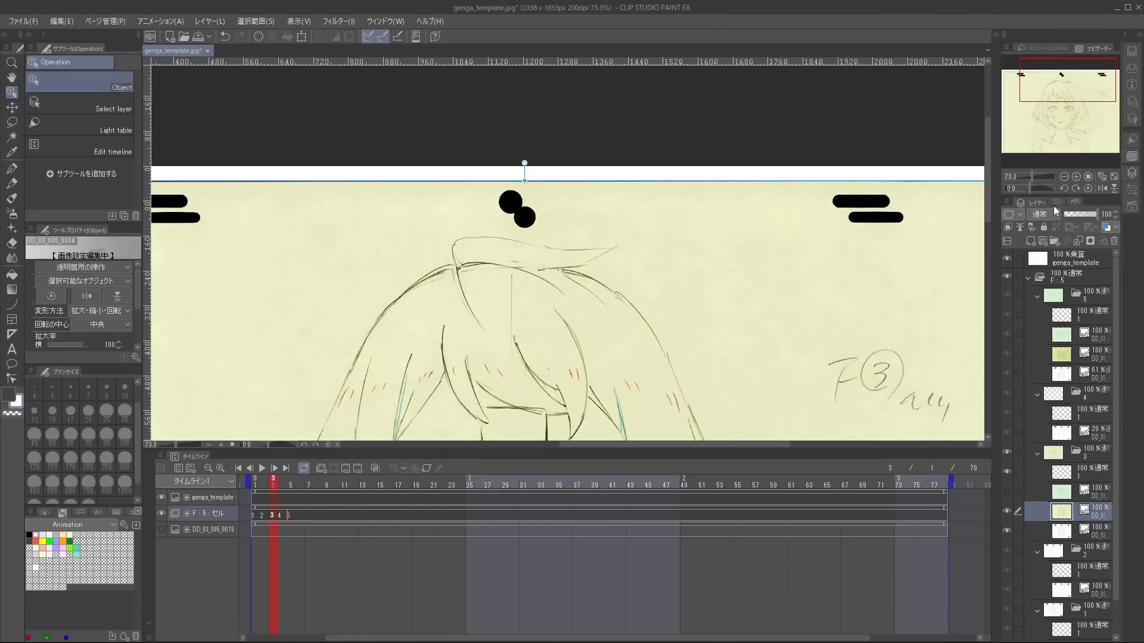
left_click(1073, 214)
key("ctrl+t")
left_click_drag(962, 248, 956, 249)
key("Return")
left_click(1096, 214)
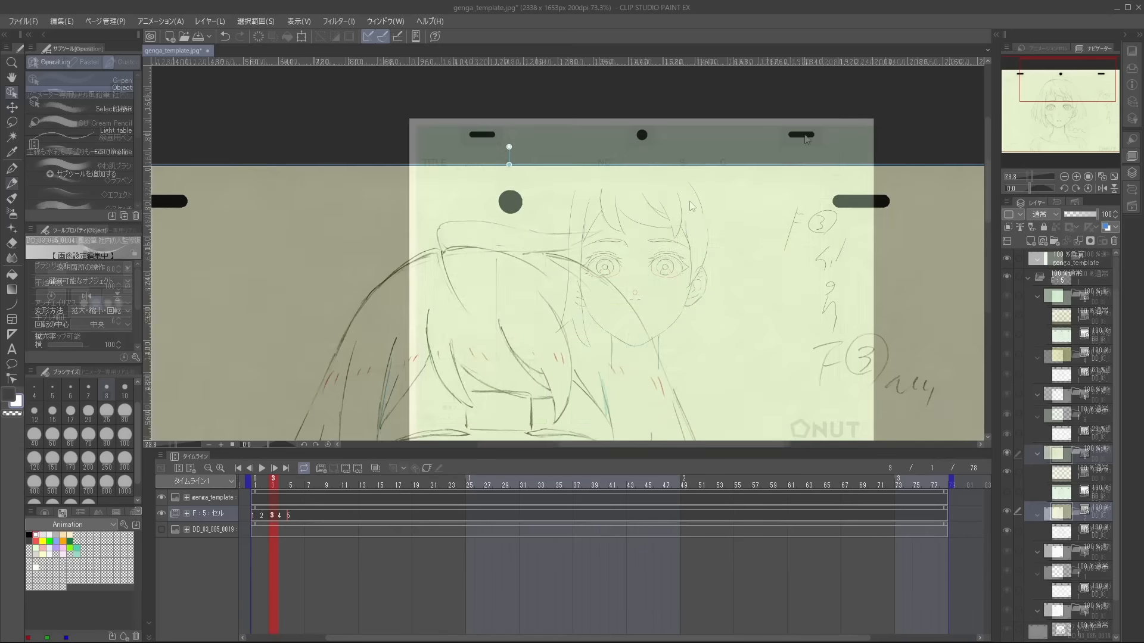
Retime the F cels on the timeline so cel 2 starts at frame 4, cel 3 at 10, cel 4 at 16 and cel 5 at 61.
scroll(508, 146, "down", 2)
left_click_drag(508, 146, 720, 163)
left_click_drag(306, 515, 267, 513)
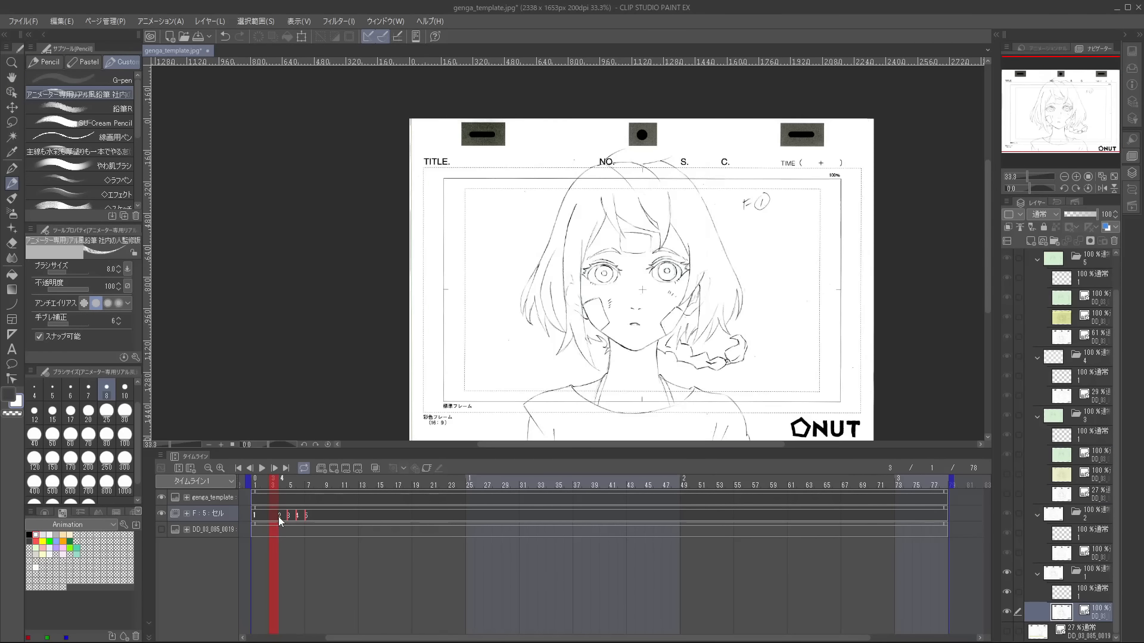
left_click_drag(277, 516, 388, 515)
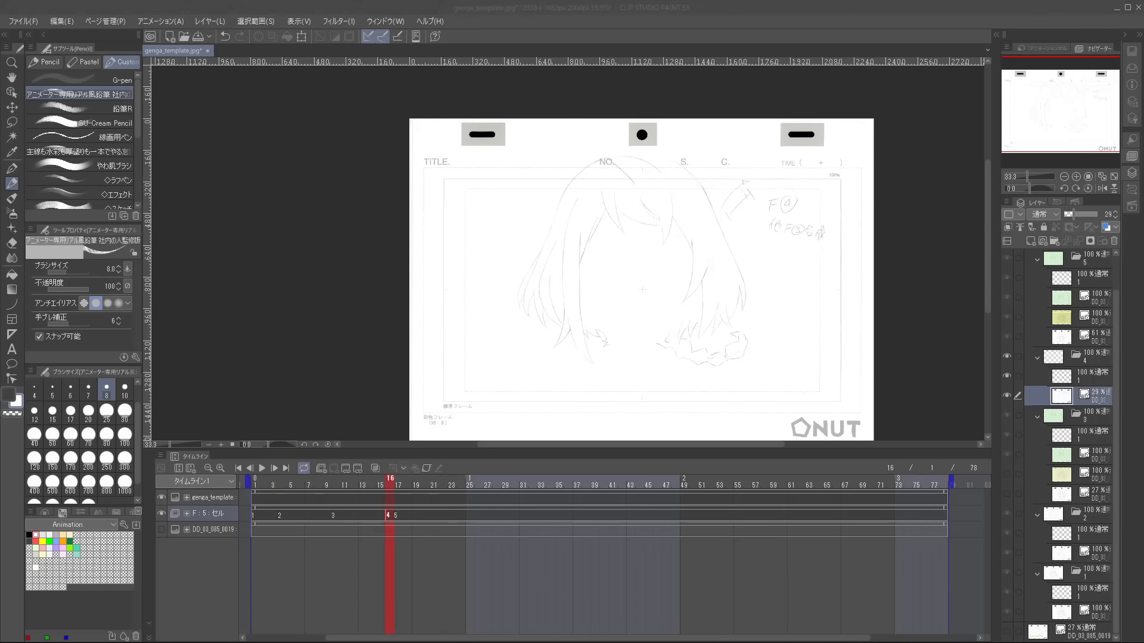
left_click_drag(398, 515, 648, 512)
left_click_drag(796, 510, 795, 511)
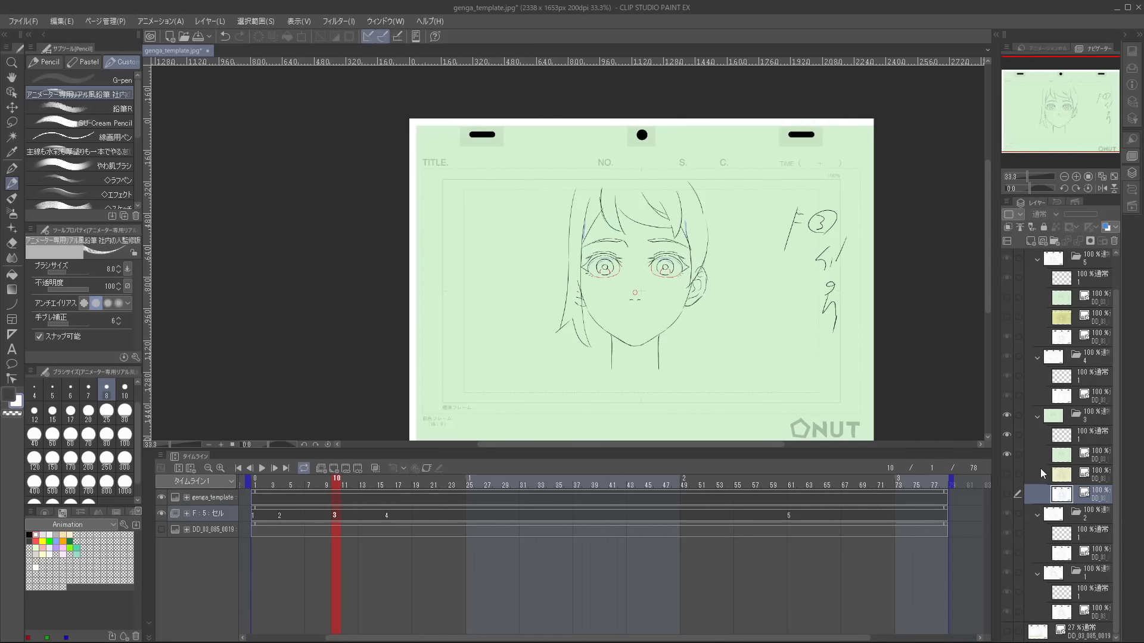
Reduce the green 修1 reference in cel 3 to 46% opacity and select that cel's layer 1 for drawing.
left_click(1060, 458)
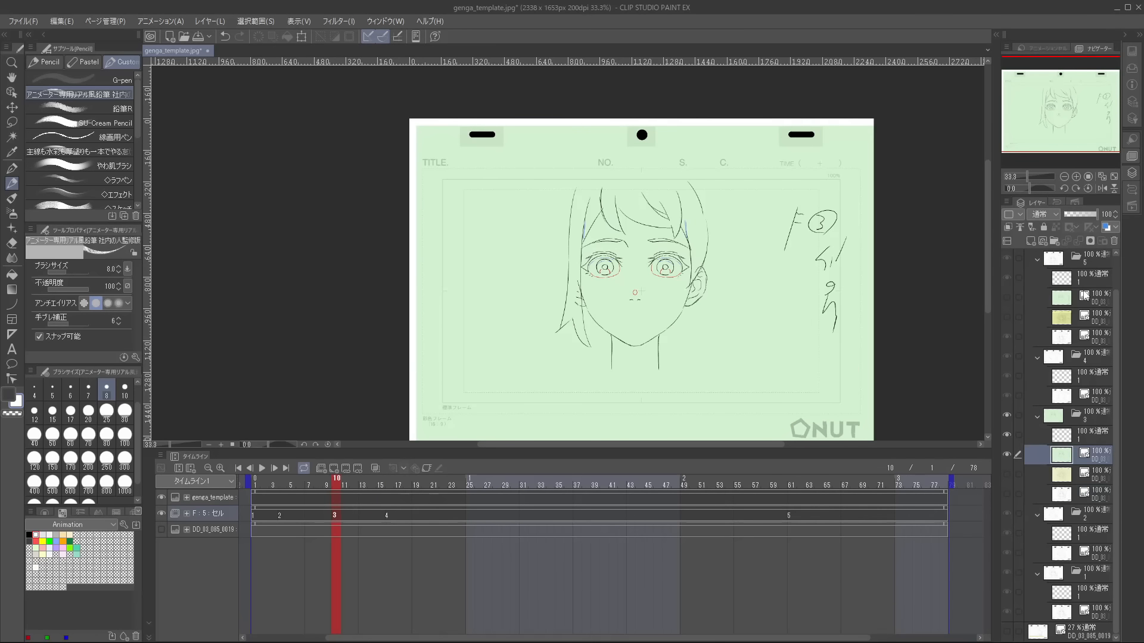
left_click(1074, 215)
left_click(1063, 438)
key("ctrl+plus")
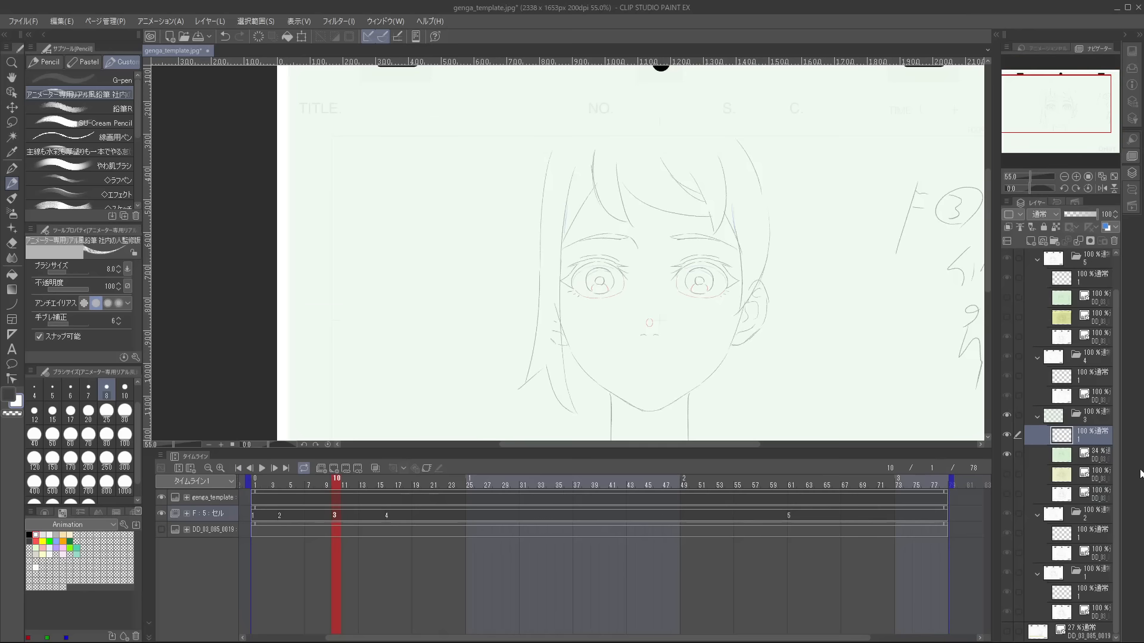
left_click(1093, 456)
left_click_drag(1078, 213, 1080, 213)
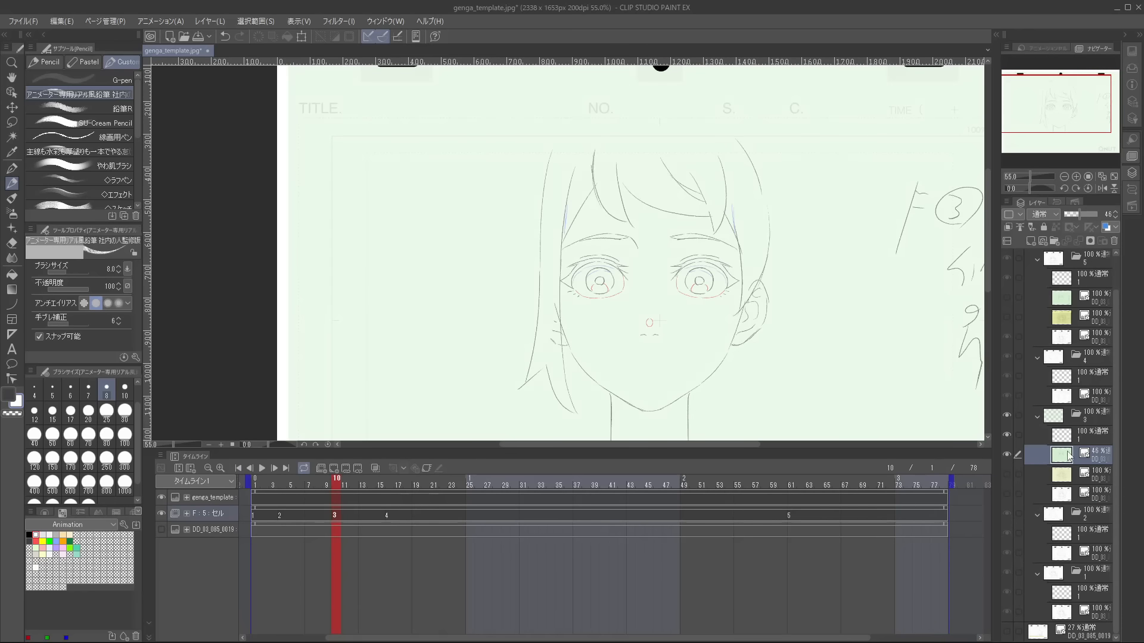
left_click(1064, 436)
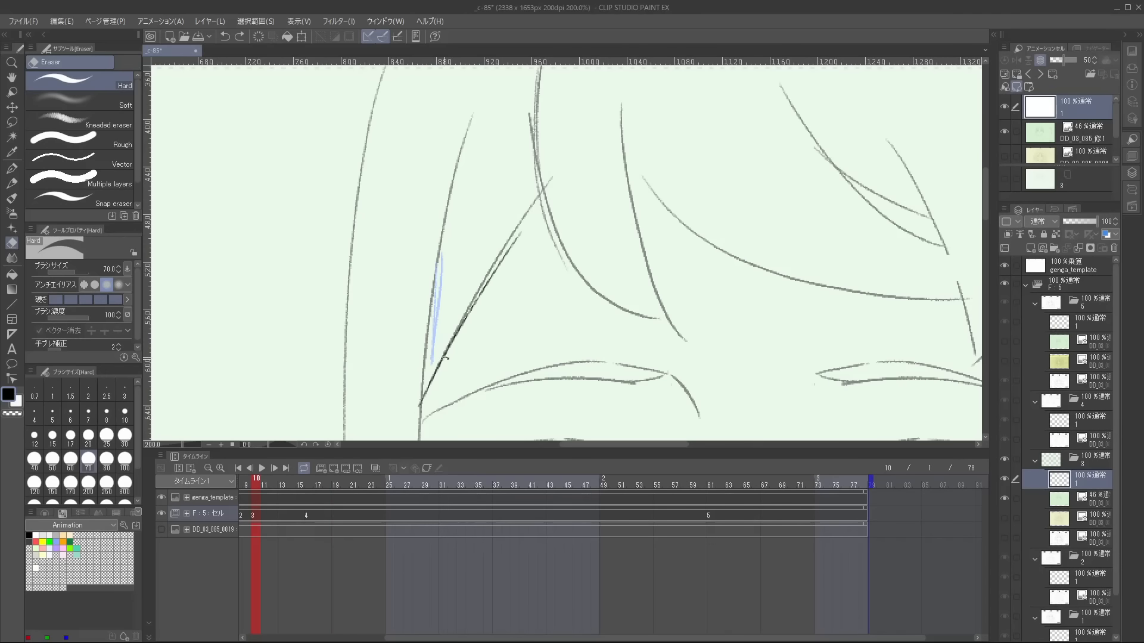
Trace the side hair strand next to the bangs on layer 1 of cel 3, undoing misplaced pencil strokes.
key("ctrl+z")
key("p")
key("ctrl+z")
left_click_drag(538, 198, 432, 381)
key("ctrl+z")
Continue tracing the bangs strands over the forehead with the pencil, undoing the inaccurate lines.
key("ctrl+z")
left_click_drag(511, 258, 566, 283)
left_click_drag(584, 257, 541, 203)
double_click(604, 321)
left_click_drag(512, 127, 527, 221)
mouse_move(691, 196)
left_mouse_down()
mouse_move(607, 365)
mouse_move(515, 236)
left_mouse_up()
left_click_drag(666, 117, 631, 97)
left_click_drag(546, 102, 606, 275)
Trace the converging side-lock lines by the blue shadow mark, redrawing the stroke that misses the reference.
key("ctrl+z")
key("ctrl+z")
key("j")
key("p")
mouse_move(565, 191)
left_mouse_down()
mouse_move(636, 307)
mouse_move(462, 105)
mouse_move(448, 246)
mouse_move(416, 240)
mouse_move(493, 347)
left_mouse_up()
left_click_drag(506, 364, 481, 267)
left_click_drag(445, 223, 526, 352)
mouse_move(466, 266)
left_mouse_down()
mouse_move(543, 382)
mouse_move(494, 305)
left_mouse_up()
key("ctrl+z")
left_click_drag(456, 244, 510, 320)
left_click_drag(458, 248, 525, 337)
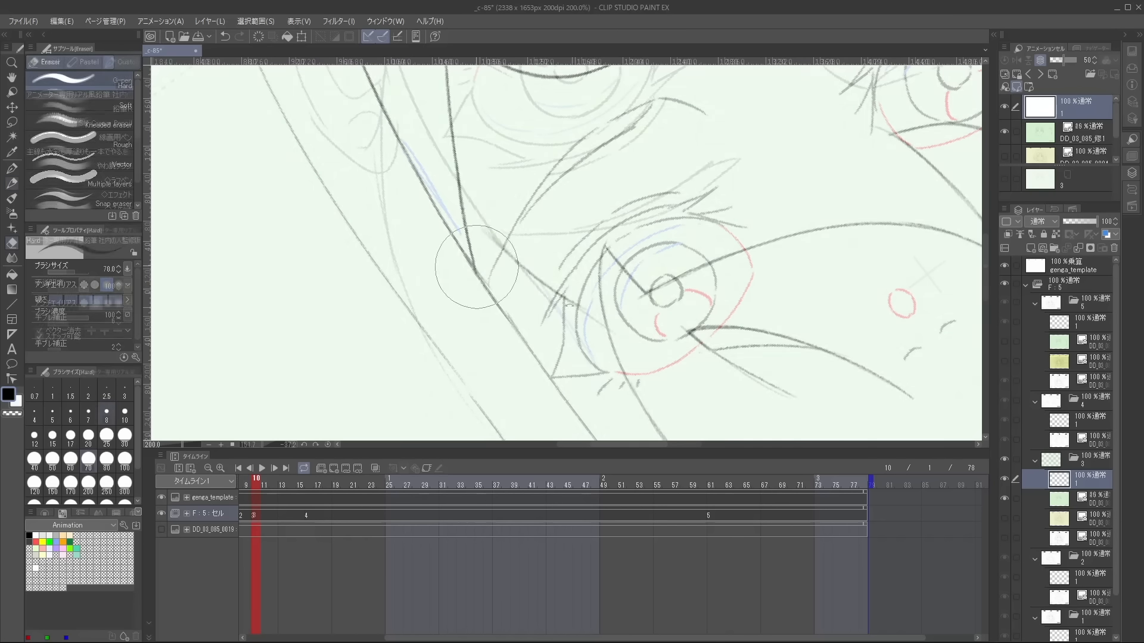
Trace the long line running from the bangs tip up along the temple beside the eye.
left_click_drag(536, 276, 607, 327)
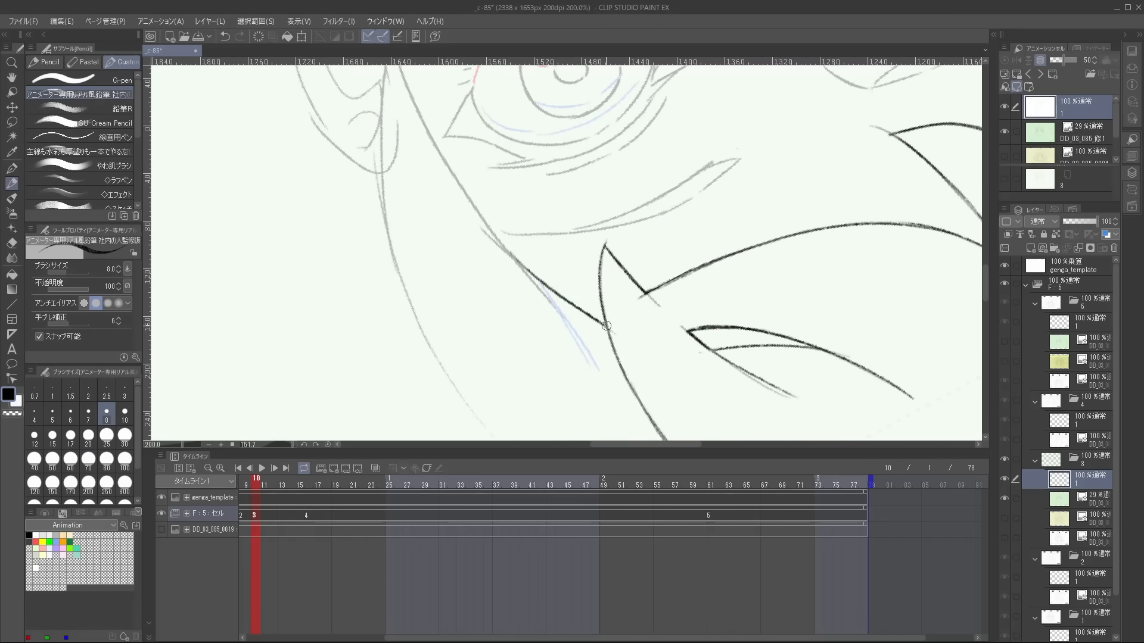
left_click_drag(460, 189, 518, 286)
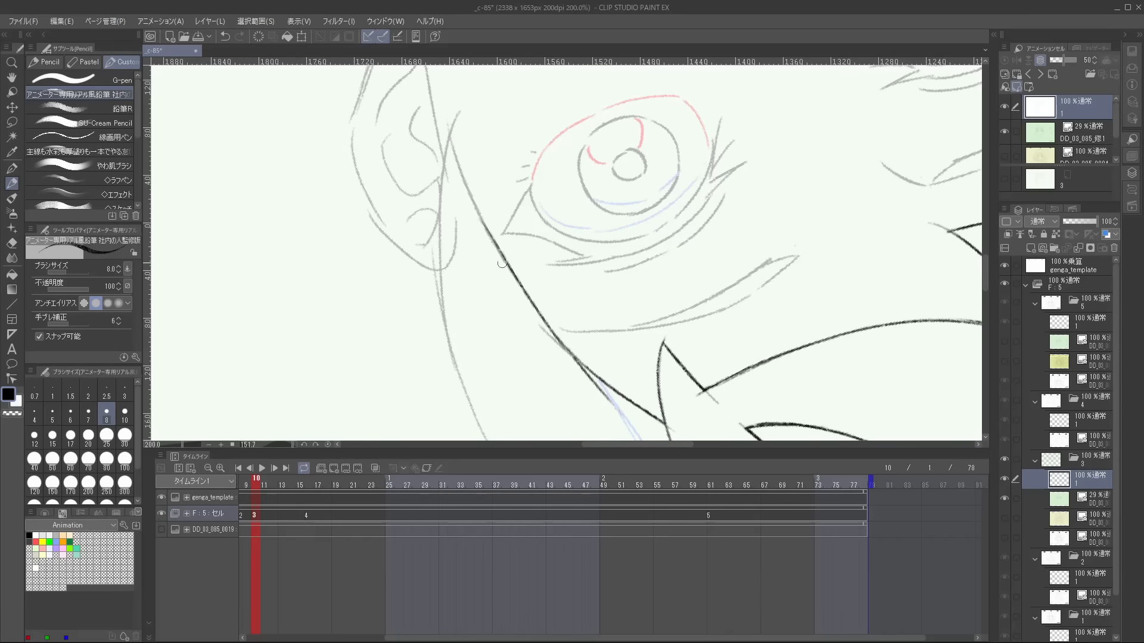
left_click_drag(510, 241, 541, 313)
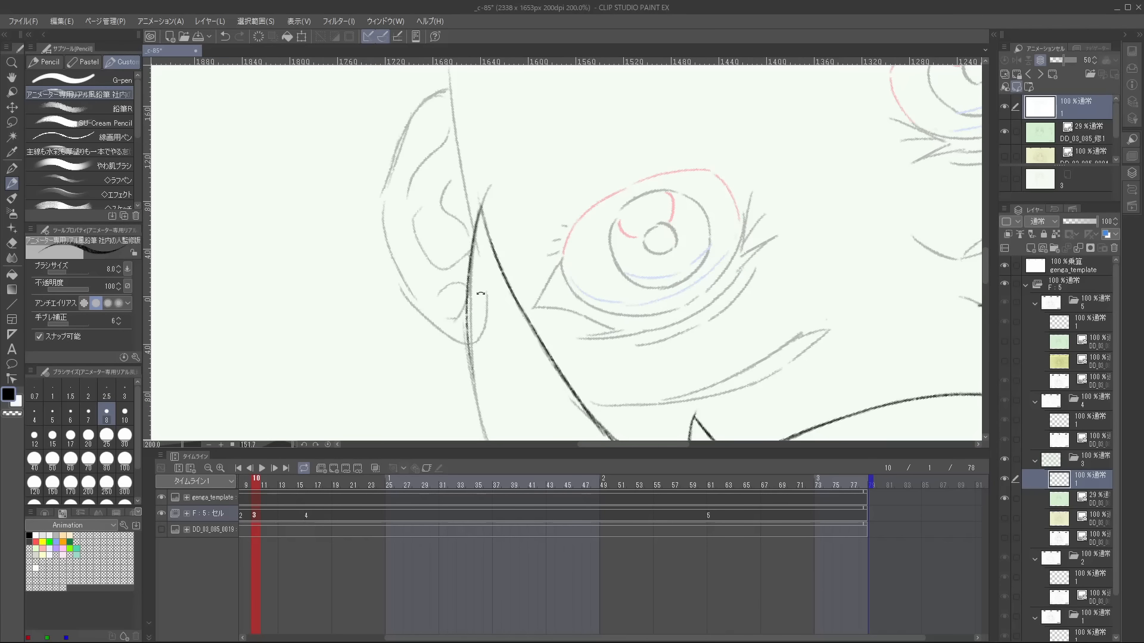
Trace the hair line beside the ear so it meets the temple line at a point.
left_click_drag(481, 357, 482, 263)
mouse_move(481, 303)
left_mouse_down()
mouse_move(456, 239)
mouse_move(527, 409)
left_mouse_up()
key("ctrl+z")
left_click_drag(475, 309, 435, 235)
key("e")
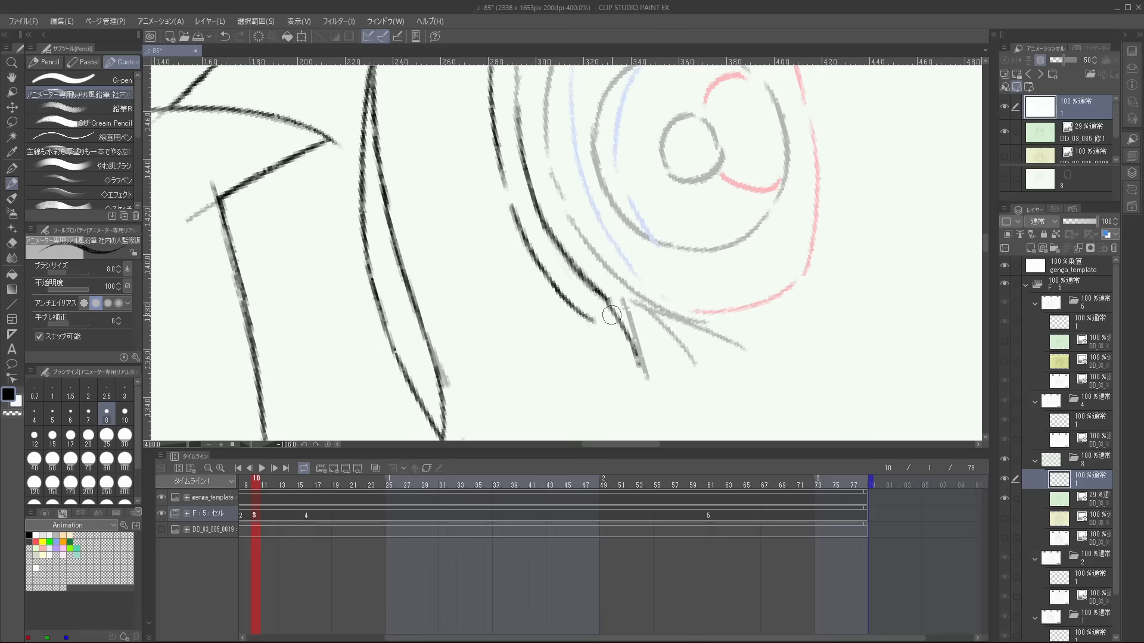
Trace the pointed lashes at the inner corner of the eye's upper lid, erasing overshoots and redrawing the middle lash.
key("e")
key("p")
left_click_drag(603, 292, 647, 377)
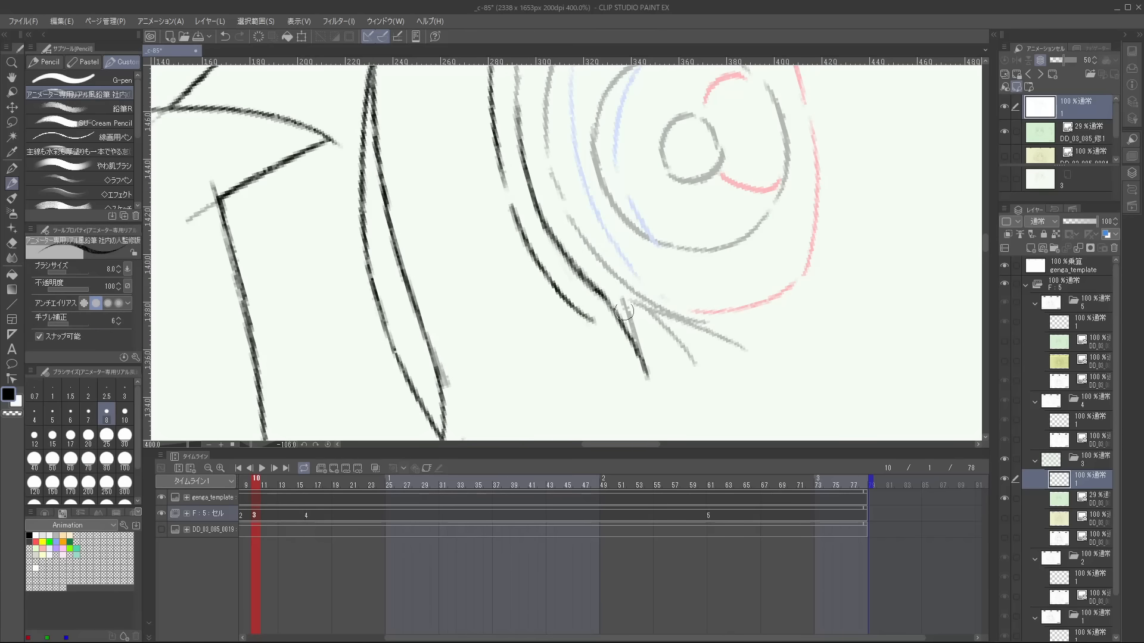
key("e")
key("p")
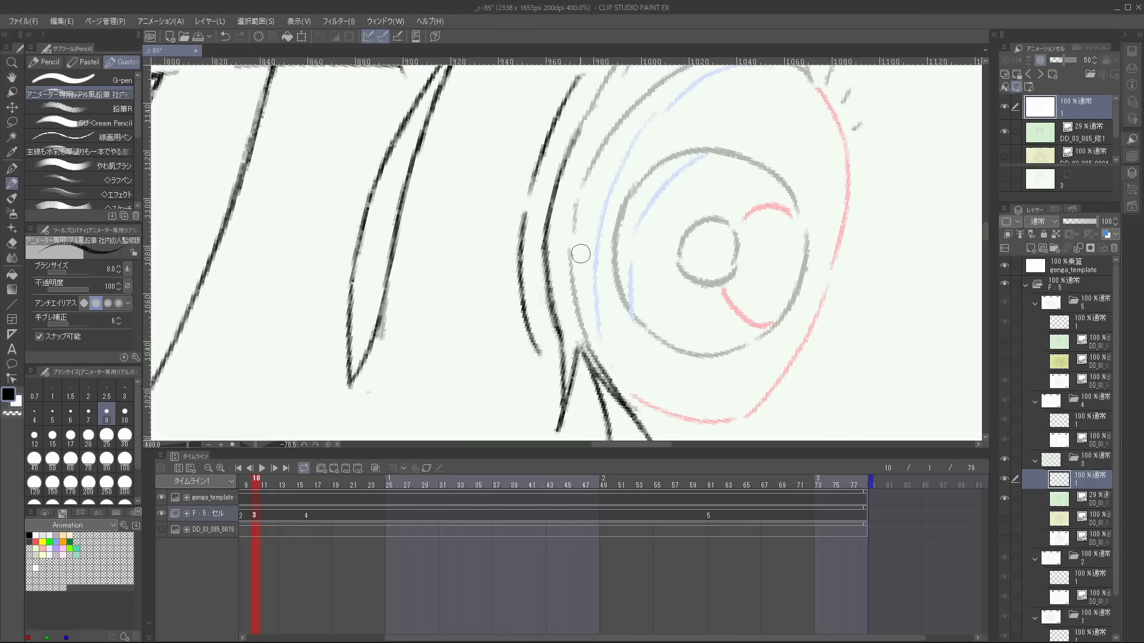
left_click_drag(580, 252, 606, 362)
key("ctrl+z")
left_click_drag(566, 256, 593, 360)
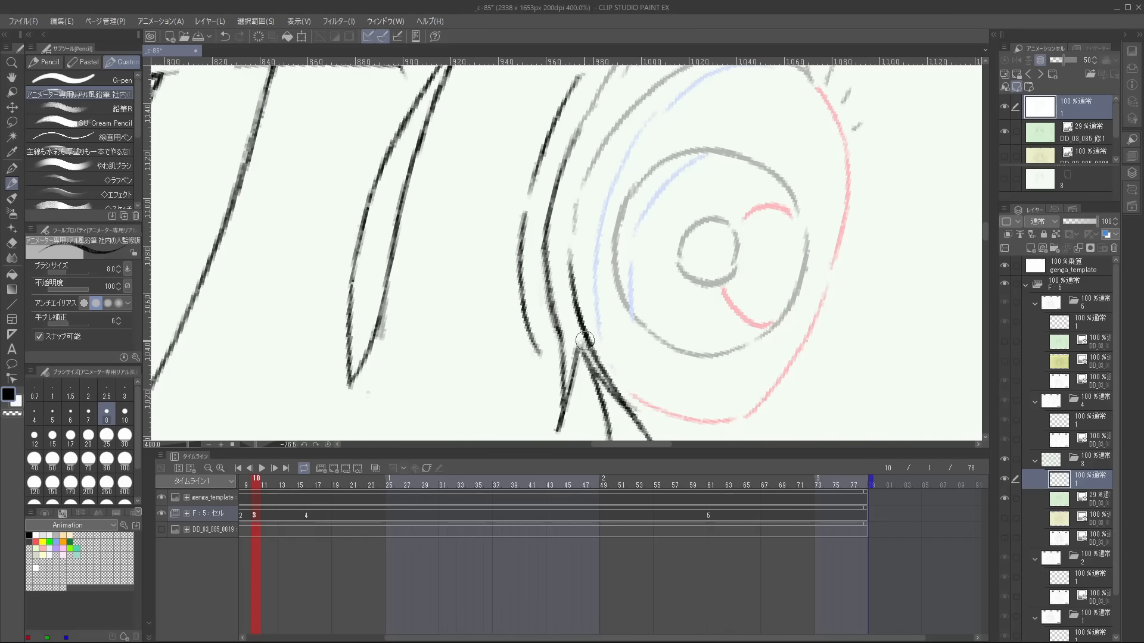
Trace the upper lid line to the outer corner of the eye and add three short lower lashes beside it.
scroll(667, 214, "down", 3)
scroll(638, 176, "up", 3)
mouse_move(644, 170)
left_mouse_down()
mouse_move(556, 178)
mouse_move(582, 330)
left_mouse_up()
left_click_drag(539, 205, 572, 266)
left_click_drag(542, 200, 567, 250)
left_click_drag(659, 280, 682, 284)
left_click_drag(644, 299, 659, 304)
left_click_drag(620, 317, 629, 322)
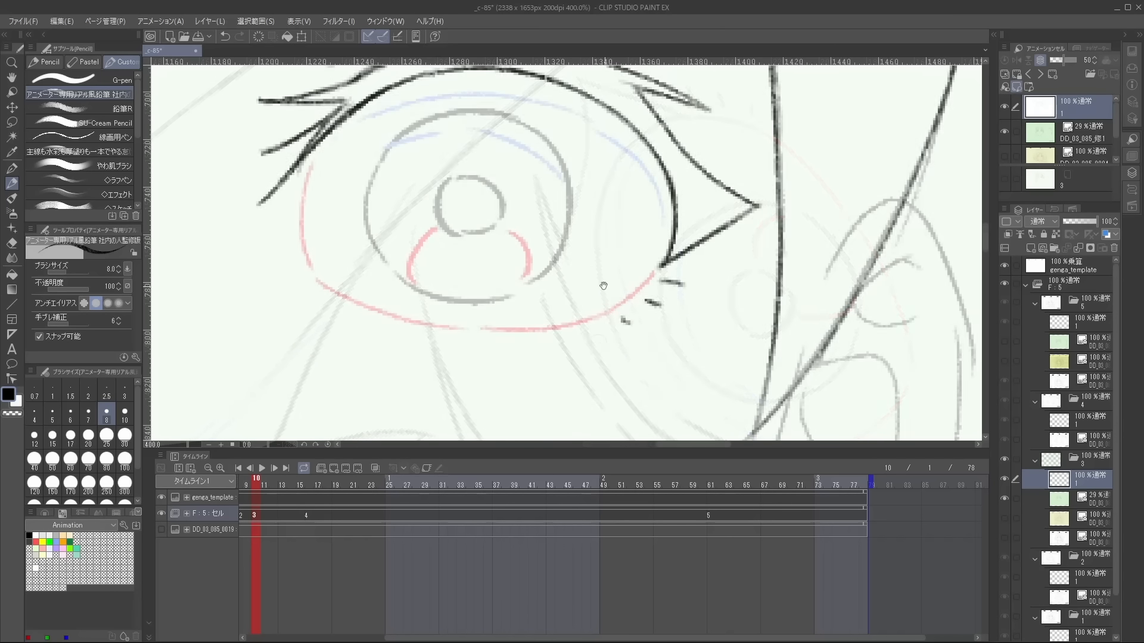
Trace the circular iris outline of the eye in black pencil, redrawing the arcs that stray from the reference.
left_click_drag(529, 246, 589, 322)
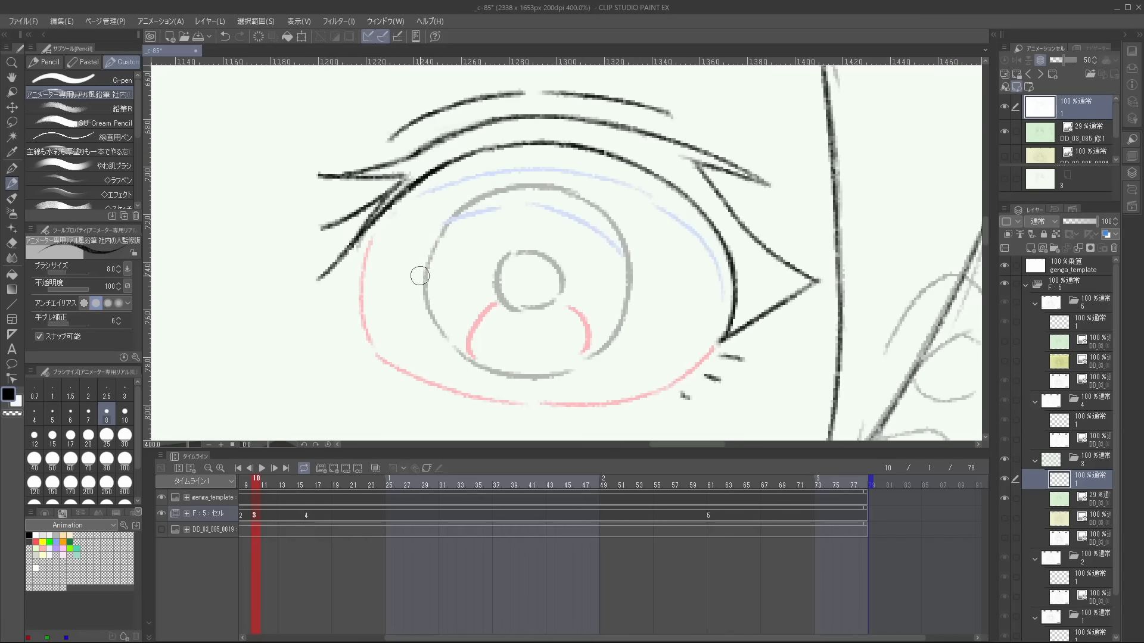
key("ctrl+z")
mouse_move(421, 276)
left_mouse_down()
mouse_move(469, 357)
mouse_move(550, 376)
mouse_move(446, 268)
left_mouse_up()
left_click_drag(436, 228, 505, 319)
left_click_drag(601, 244, 595, 276)
left_click_drag(478, 131, 462, 143)
left_click_drag(480, 172, 486, 272)
key("ctrl+z")
mouse_move(489, 152)
left_mouse_down()
mouse_move(481, 266)
mouse_move(572, 311)
left_mouse_up()
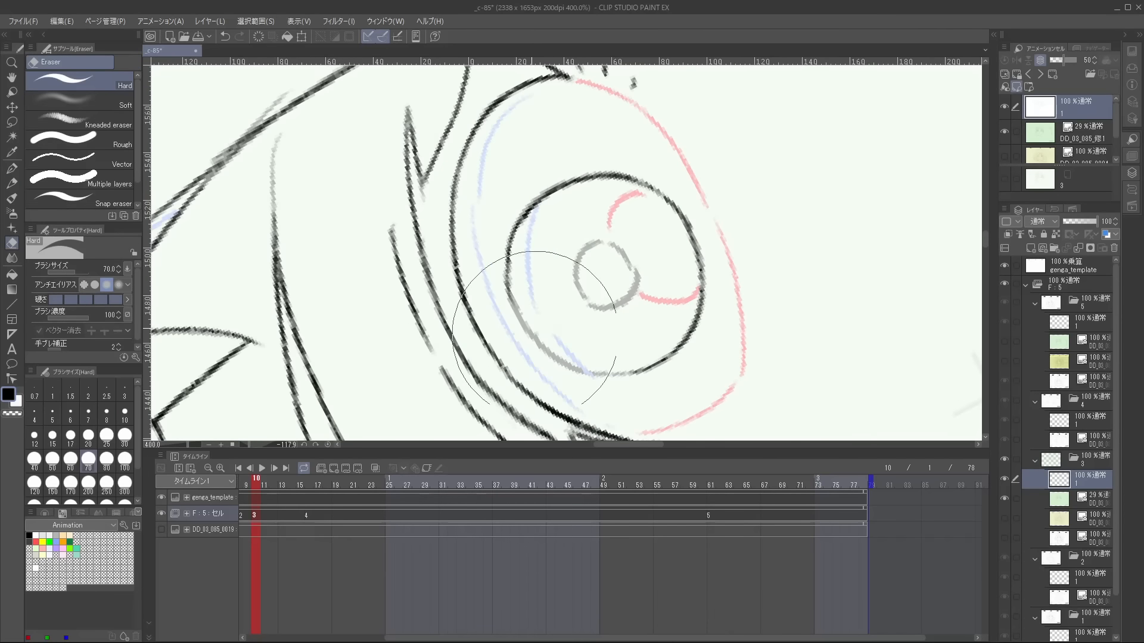
mouse_move(506, 253)
left_mouse_down()
mouse_move(553, 343)
mouse_move(612, 377)
left_mouse_up()
key("ctrl+z")
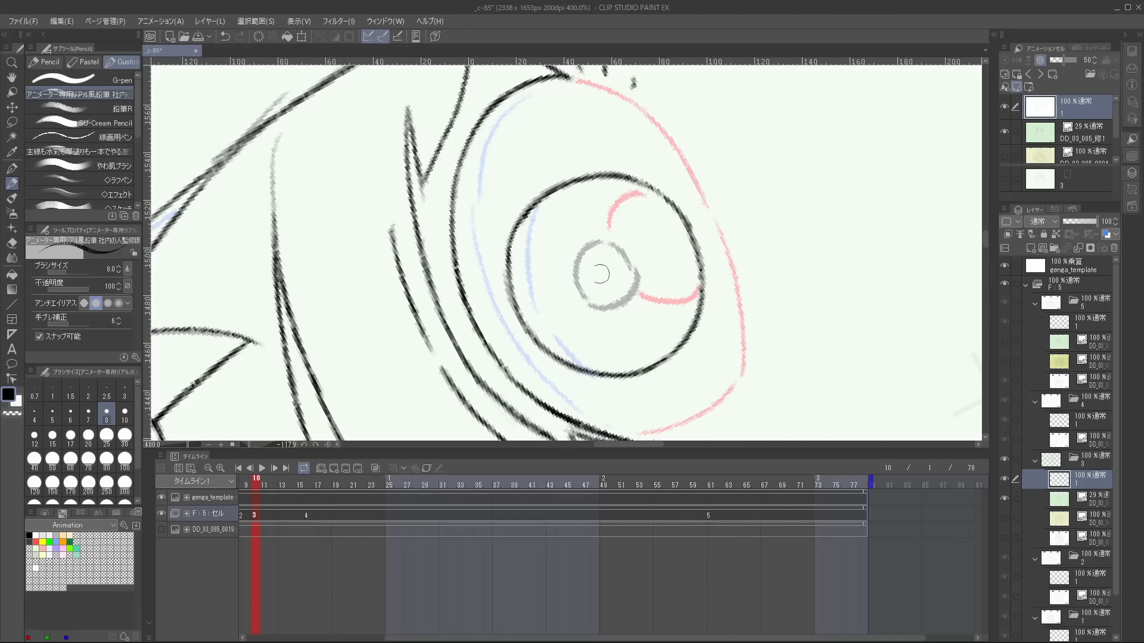
Trace the small pupil circle inside the iris and clean its edge with the eraser.
key("e")
key("p")
key("e")
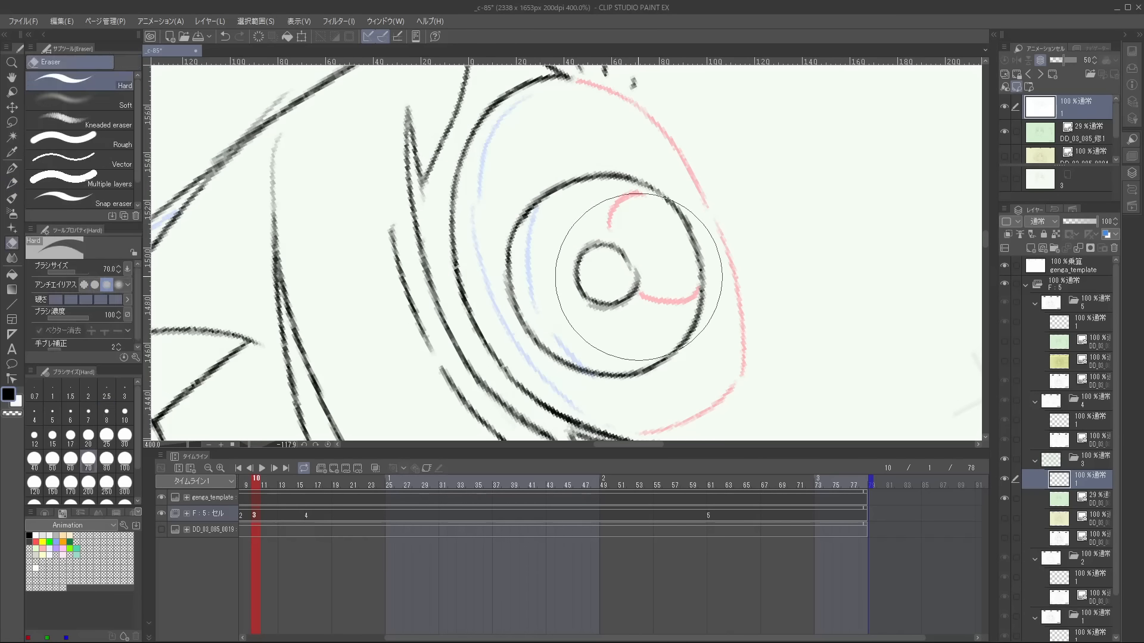
key("p")
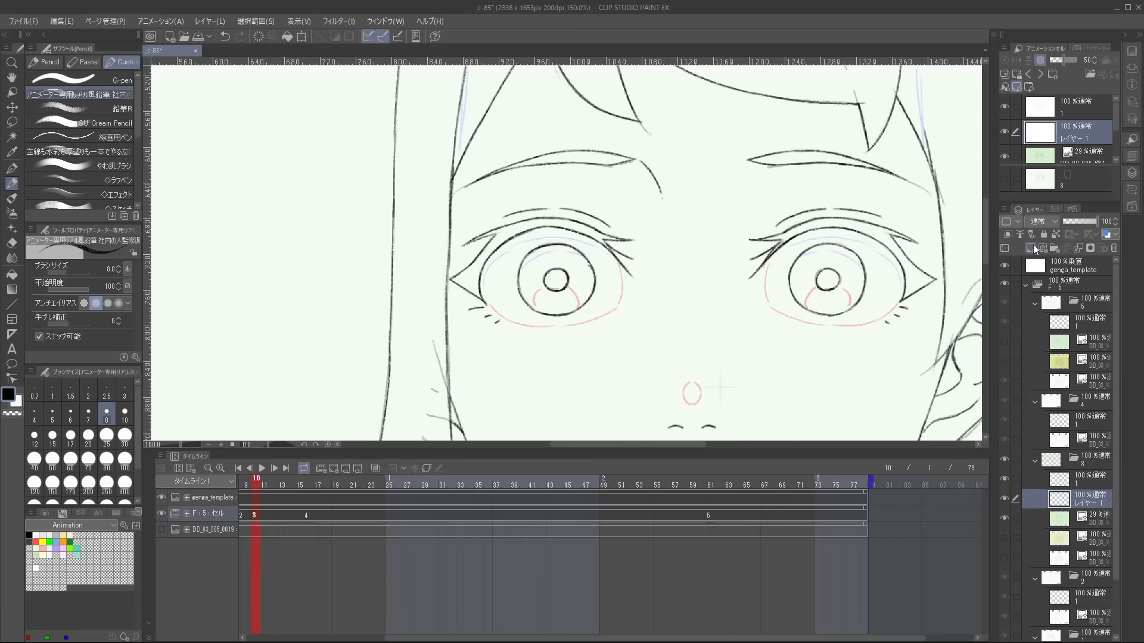
Draw the blue shadow line inside the iris on レイヤー 1 and erase its excess.
scroll(512, 258, "up", 3)
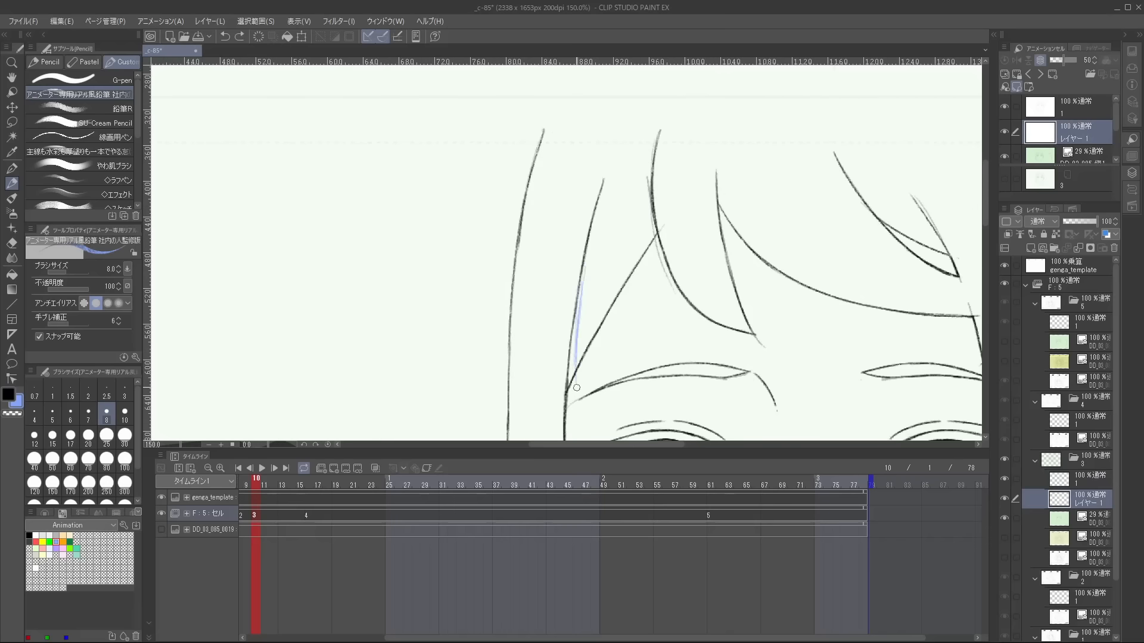
key("e")
left_click_drag(582, 286, 575, 390)
left_click_drag(590, 252, 584, 262)
key("p")
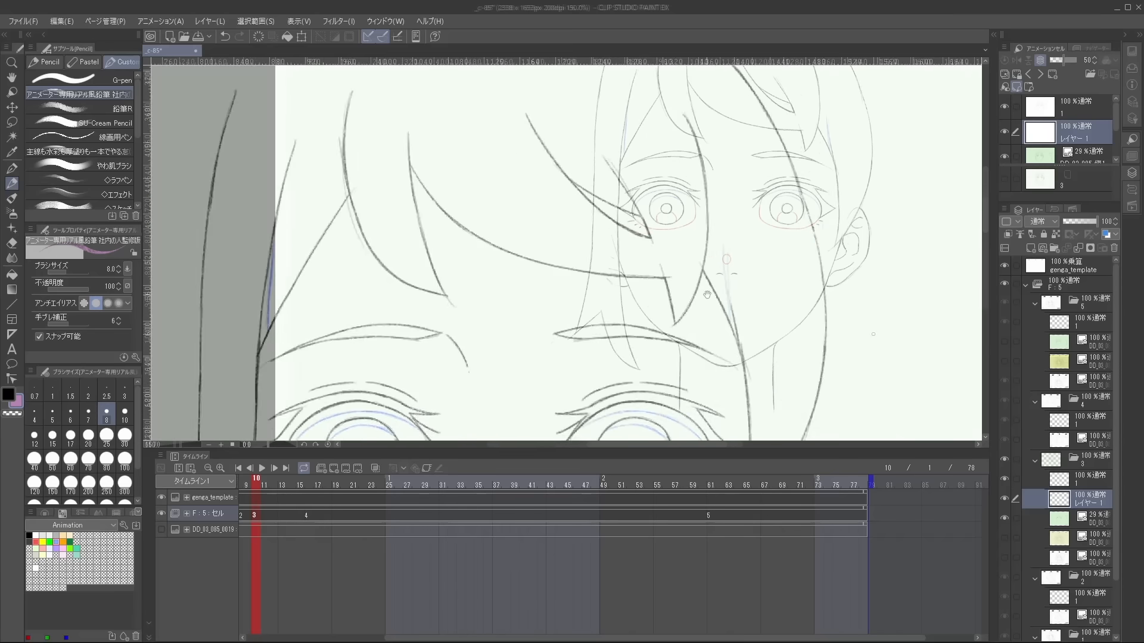
Show the yellow 0004 reference in cel 3 at 45% opacity and select layer 1 for tracing.
left_click(1004, 535)
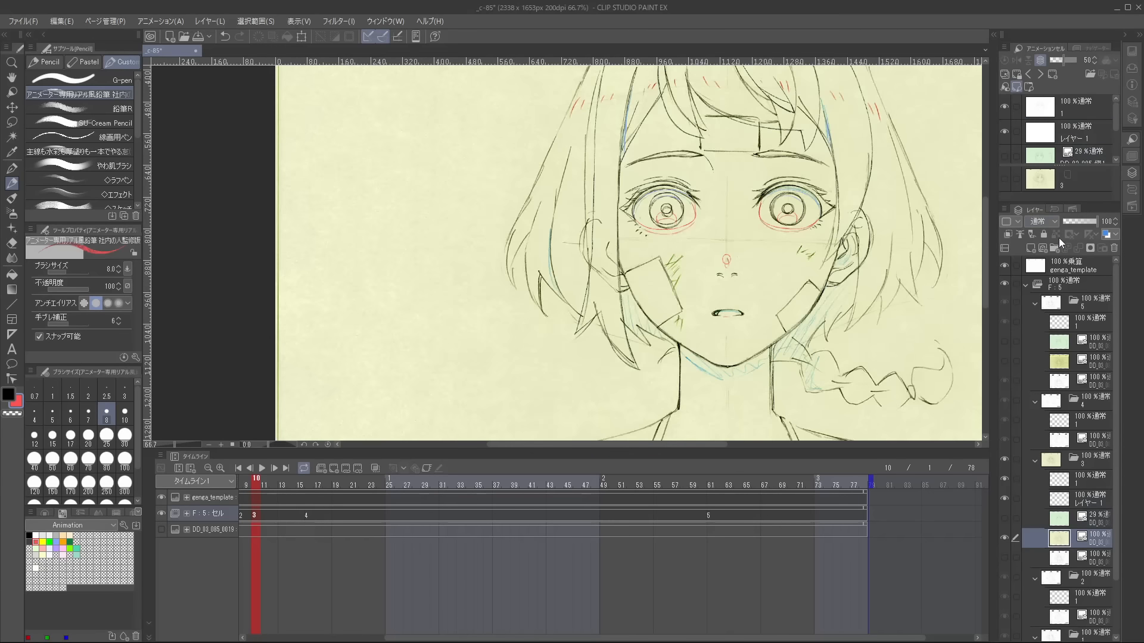
left_click(1077, 220)
left_click_drag(902, 242, 900, 321)
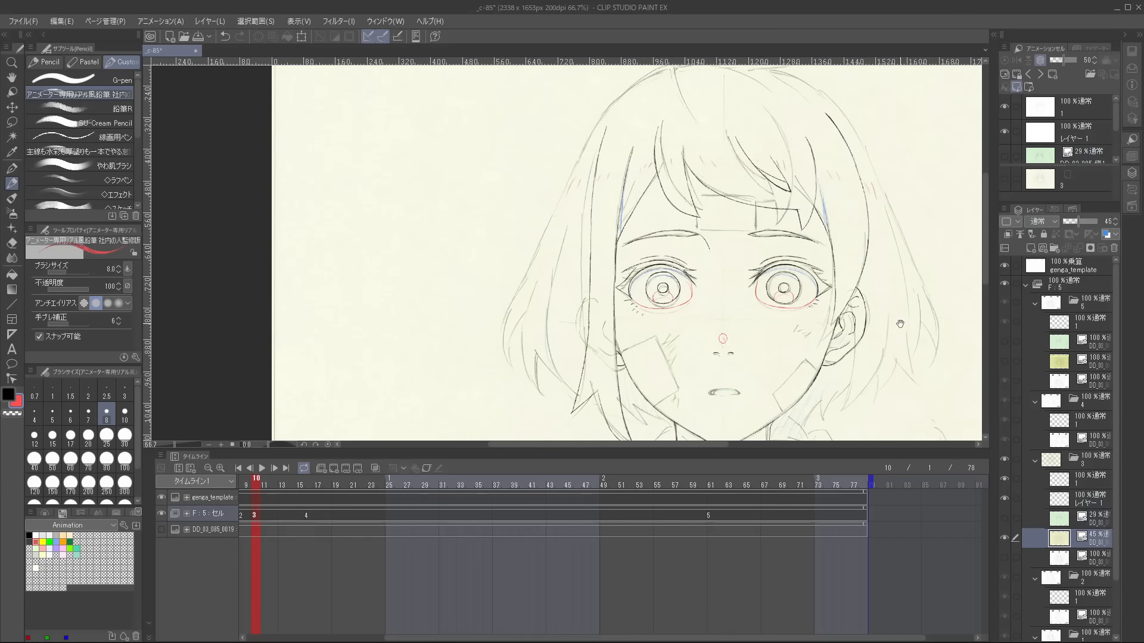
left_click(1066, 480)
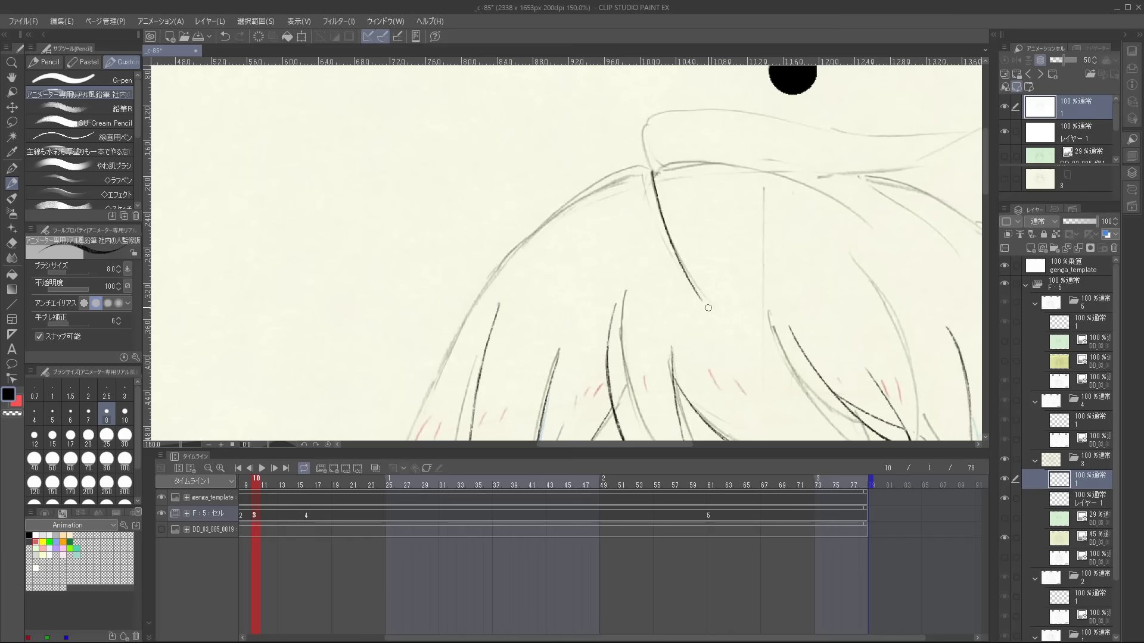
Erase and redraw the hair strand descending from the crown parting in black pencil.
key("e")
left_click_drag(666, 242, 685, 271)
key("p")
left_click_drag(662, 219, 702, 295)
mouse_move(682, 110)
left_mouse_down()
mouse_move(753, 256)
mouse_move(721, 209)
left_mouse_up()
key("e")
key("p")
Trace the second hair strand curving down from the crown parting, replacing the first attempt with a longer stroke.
left_click_drag(649, 227, 696, 277)
key("ctrl+z")
key("e")
key("p")
mouse_move(648, 228)
left_mouse_down()
mouse_move(690, 268)
mouse_move(724, 337)
left_mouse_up()
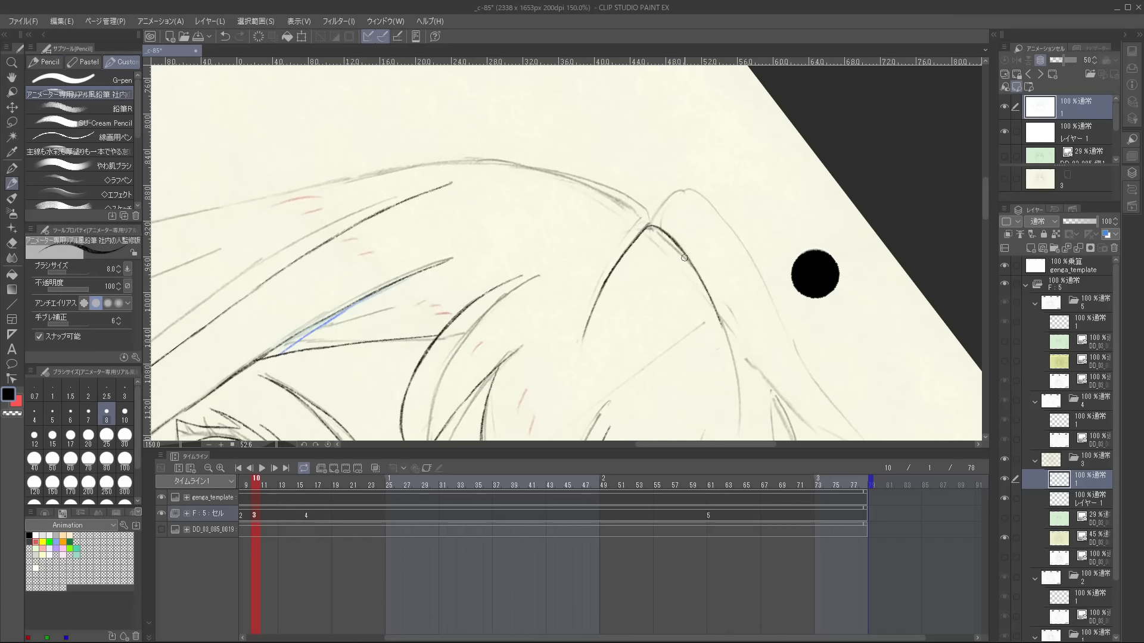
Extend the curved crown strand toward its lower end and clean up its outer edge with the eraser.
left_click_drag(692, 273, 730, 351)
left_click_drag(745, 357, 715, 251)
key("e")
mouse_move(685, 212)
left_mouse_down()
mouse_move(664, 177)
mouse_move(714, 322)
left_mouse_up()
key("p")
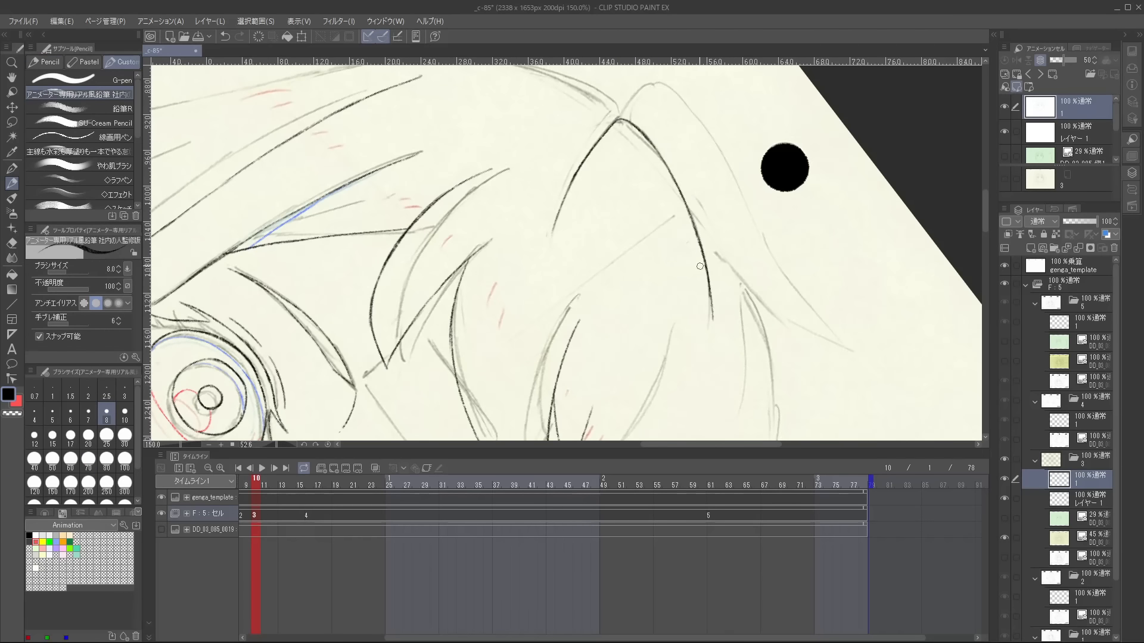
Clean up the traced crown strand and trace the hanging strands at the tips of the side hair in cel 3.
key("e")
key("p")
mouse_move(707, 287)
left_mouse_down()
mouse_move(707, 266)
mouse_move(620, 203)
left_mouse_up()
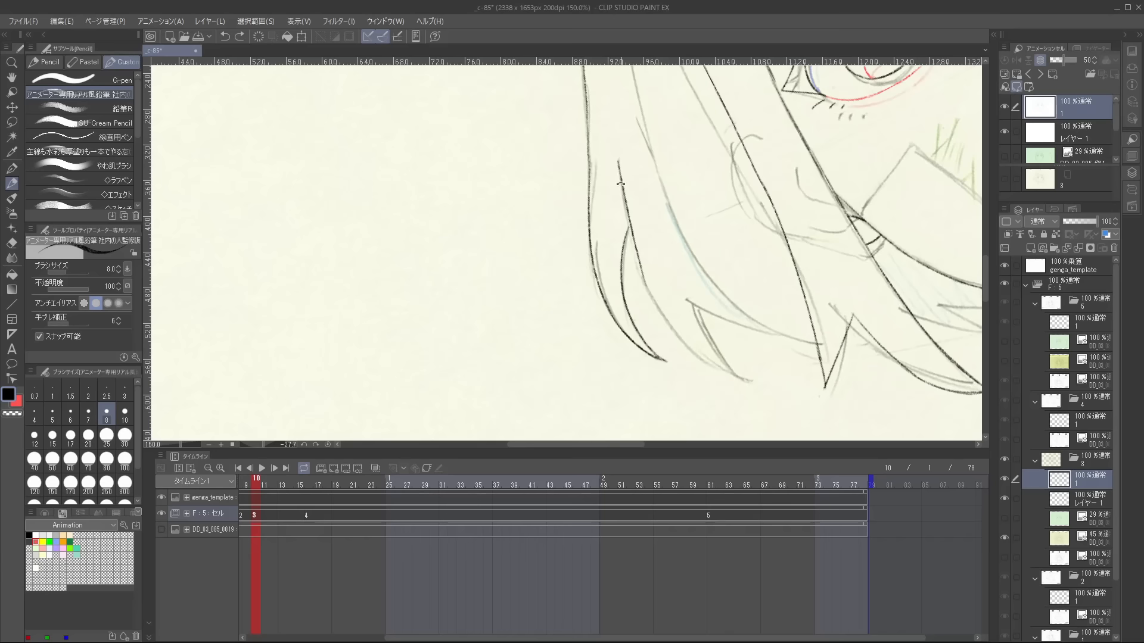
key("e")
key("p")
mouse_move(633, 234)
left_mouse_down()
mouse_move(636, 249)
mouse_move(536, 179)
left_mouse_up()
Trace the short curved hair strands outside the ear in black pencil, redoing the second stroke.
left_click_drag(533, 132, 554, 271)
key("e")
left_click_drag(571, 233, 571, 230)
key("p")
left_click_drag(590, 114, 569, 265)
key("ctrl+z")
left_click_drag(589, 118, 566, 247)
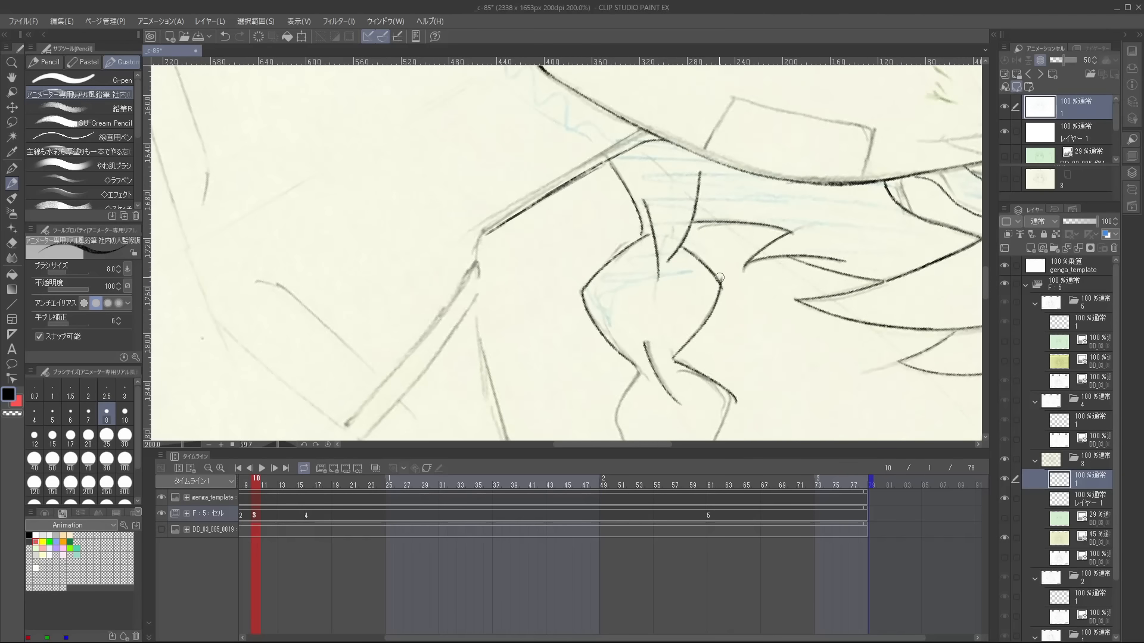
left_click_drag(720, 278, 667, 369)
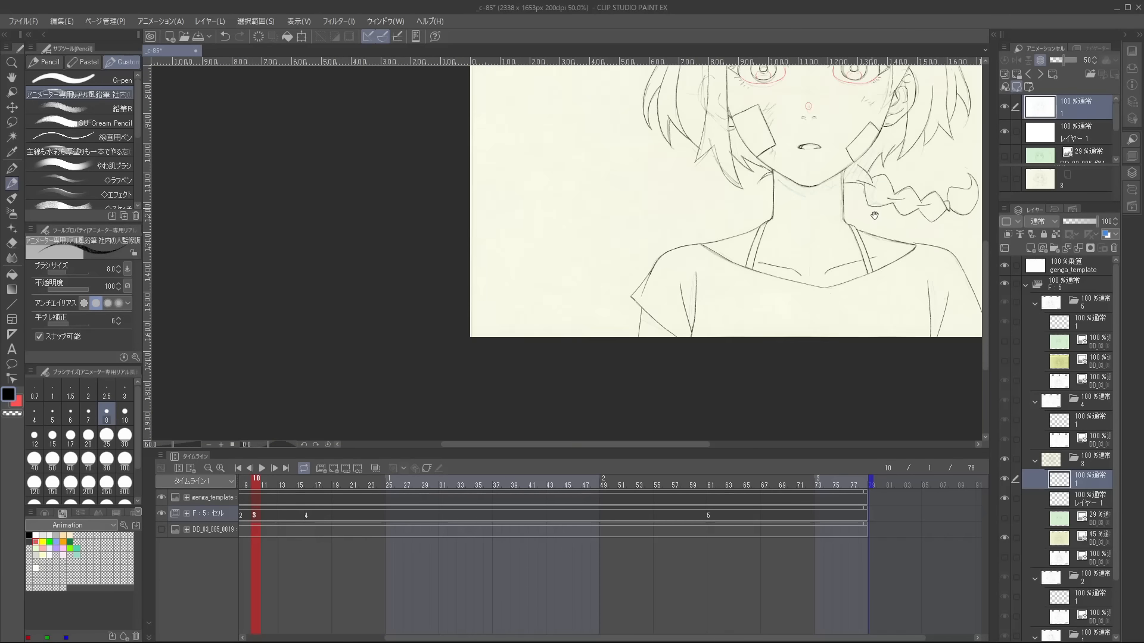
Trace the green hatching marks beside the cheek patch on レイヤー 1 of cel 3.
scroll(669, 284, "up", 1)
mouse_move(651, 268)
left_mouse_down()
mouse_move(626, 310)
mouse_move(663, 296)
left_mouse_up()
scroll(662, 262, "up", 2)
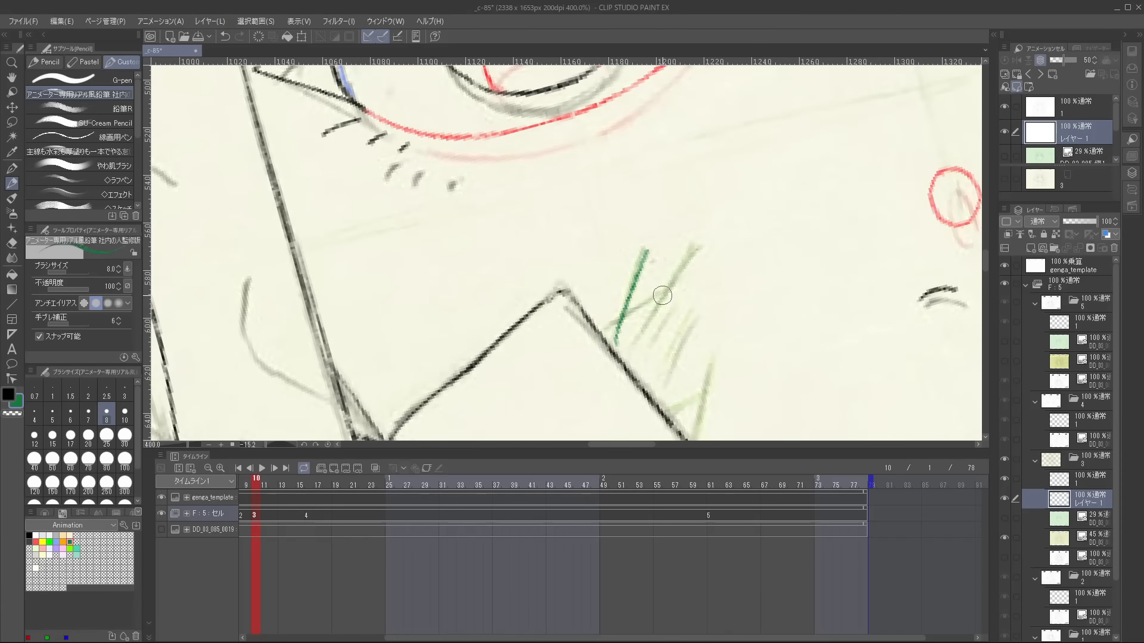
left_click_drag(695, 249, 651, 349)
left_click_drag(672, 308, 650, 349)
left_click_drag(667, 283, 610, 328)
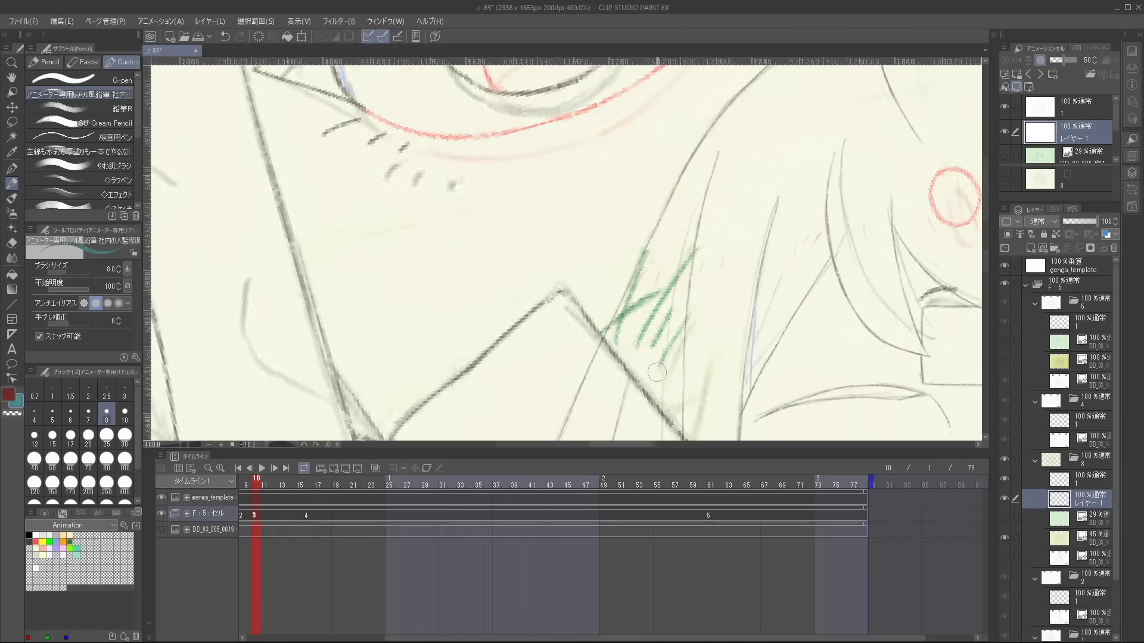
Trace the short red highlight marks across the side of the hair and undo the last misplaced mark.
left_click_drag(649, 265, 630, 305)
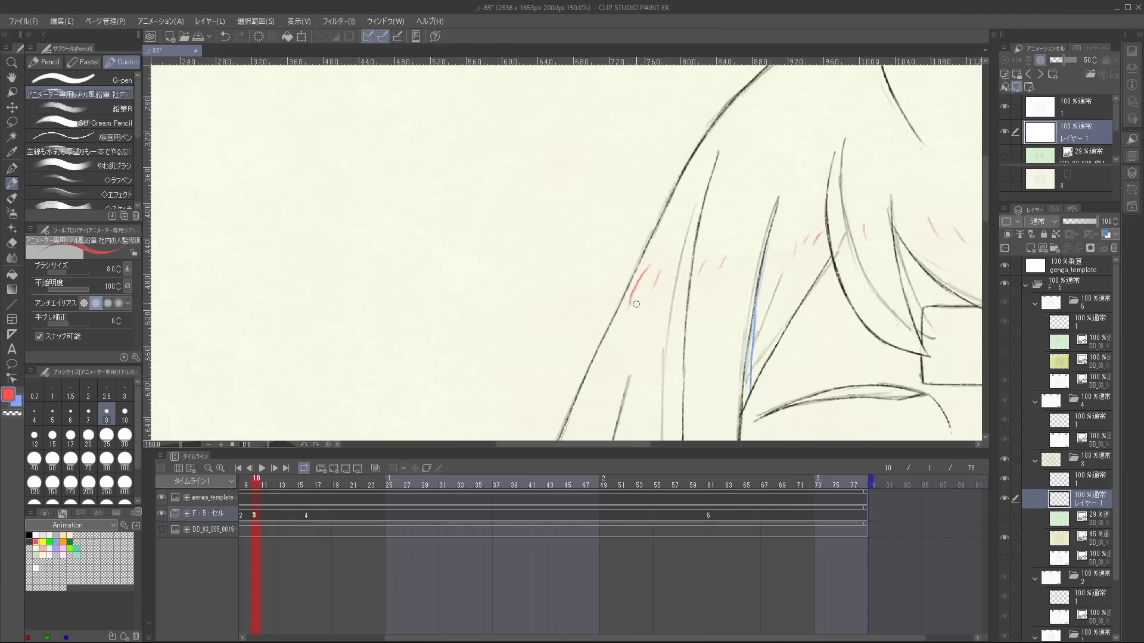
left_click_drag(811, 229, 790, 264)
key("ctrl+z")
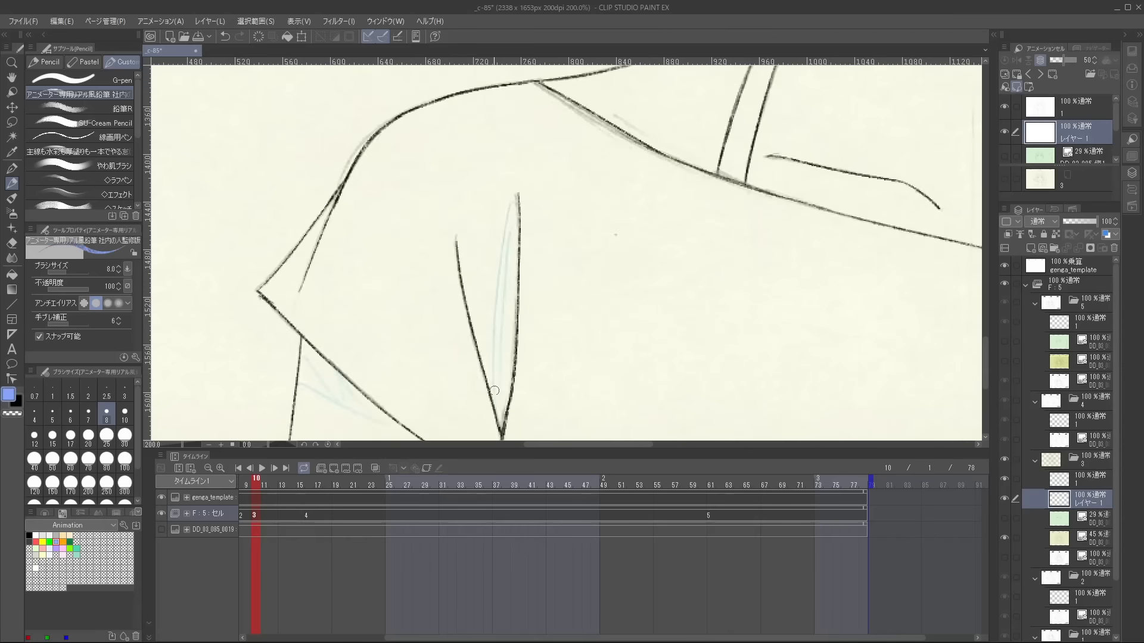
Trace the blue shadow lines along the sleeve's fold and inside the sleeve opening, replacing the first attempt.
key("ctrl+z")
left_click_drag(517, 194, 499, 420)
left_click_drag(495, 285, 492, 390)
scroll(493, 390, "down", 3)
left_click_drag(301, 307, 406, 364)
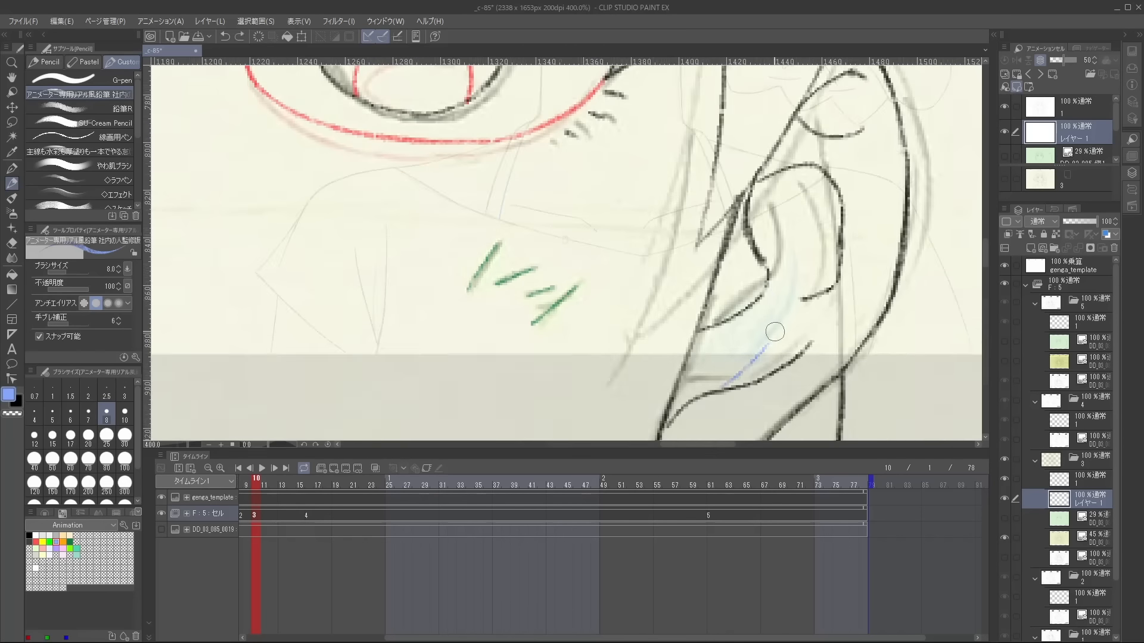
key("e")
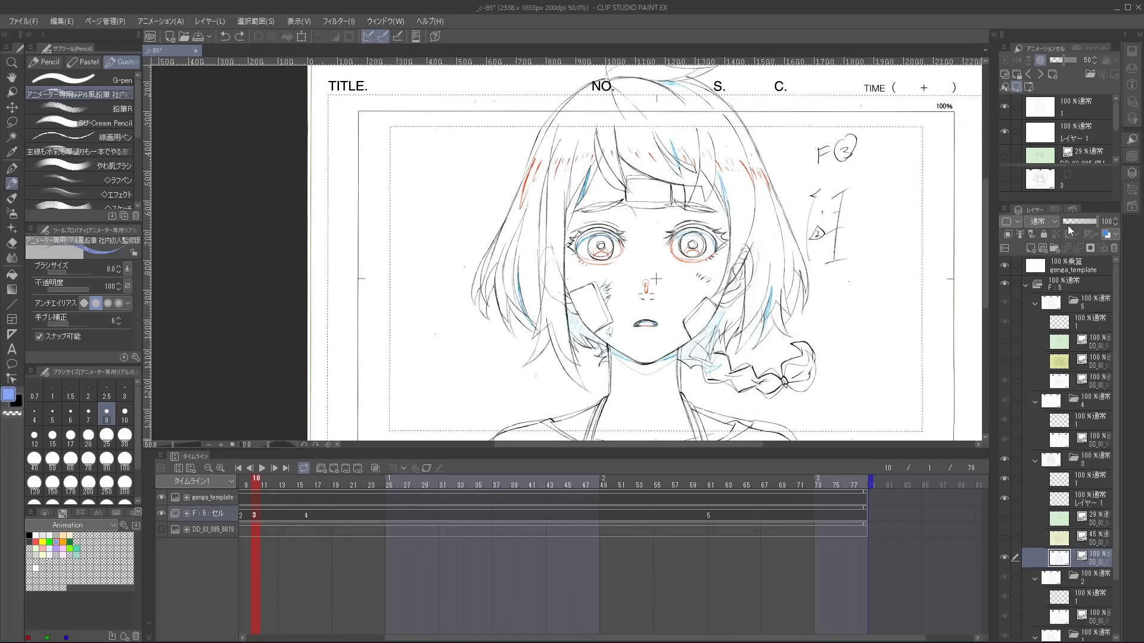
Dim the original layout drawing in cel 3 to 22% opacity and trace its F③ label and timing chart onto layer 1.
left_click(1071, 223)
left_click(1061, 478)
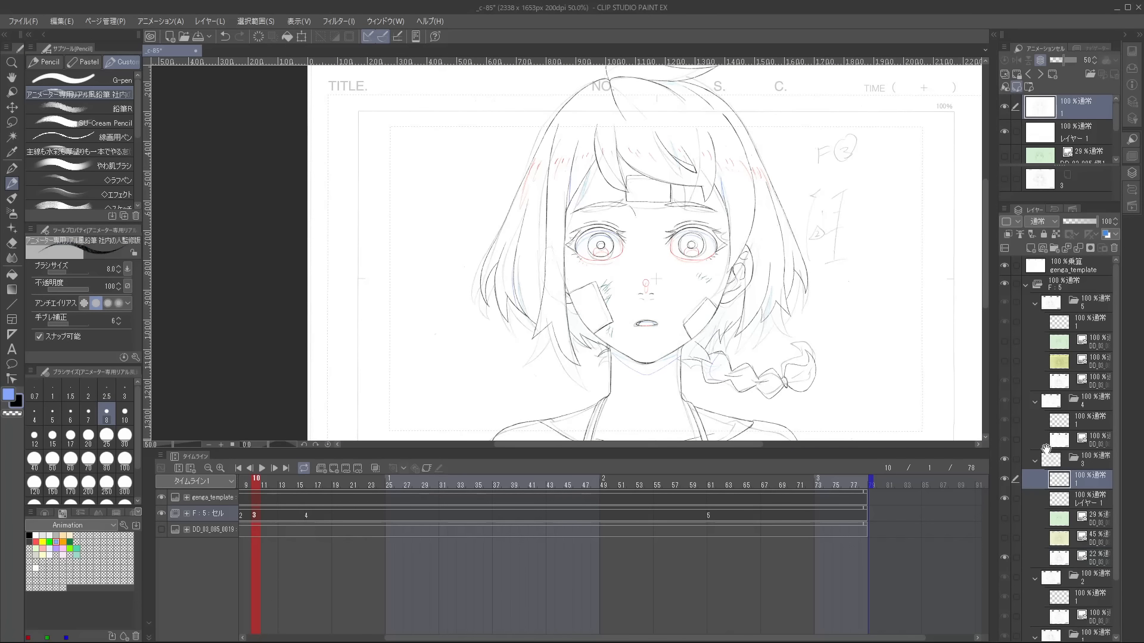
left_click_drag(817, 148, 728, 179)
scroll(747, 158, "up", 1)
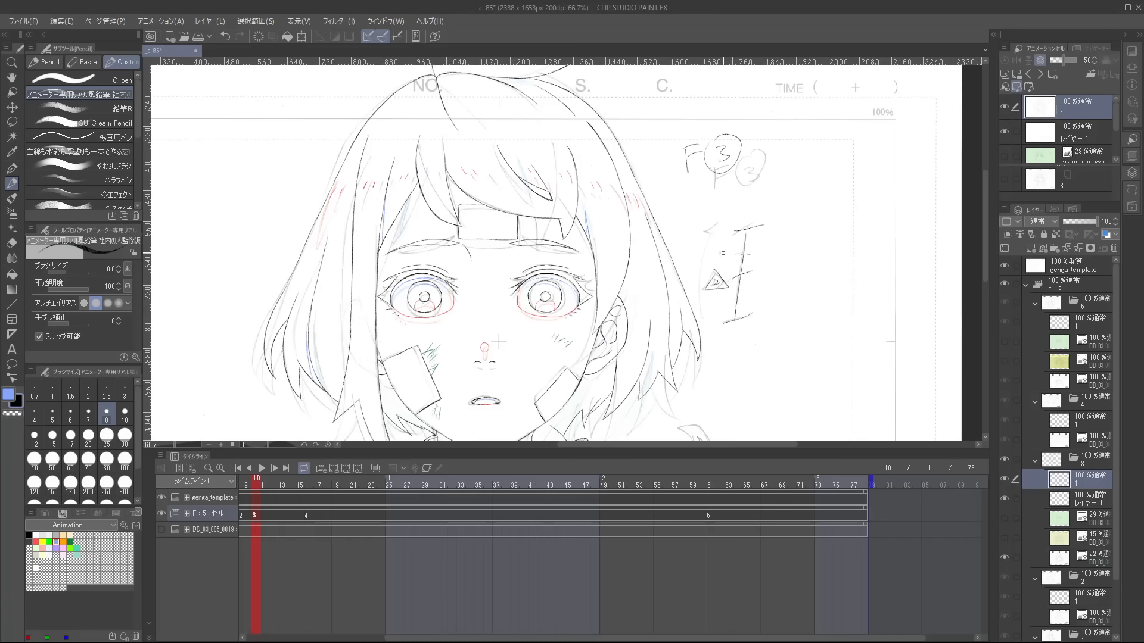
left_click_drag(717, 223, 712, 230)
scroll(794, 276, "down", 1)
left_click_drag(757, 368, 807, 286)
left_click_drag(818, 348, 812, 373)
scroll(795, 315, "up", 2)
scroll(795, 316, "down", 2)
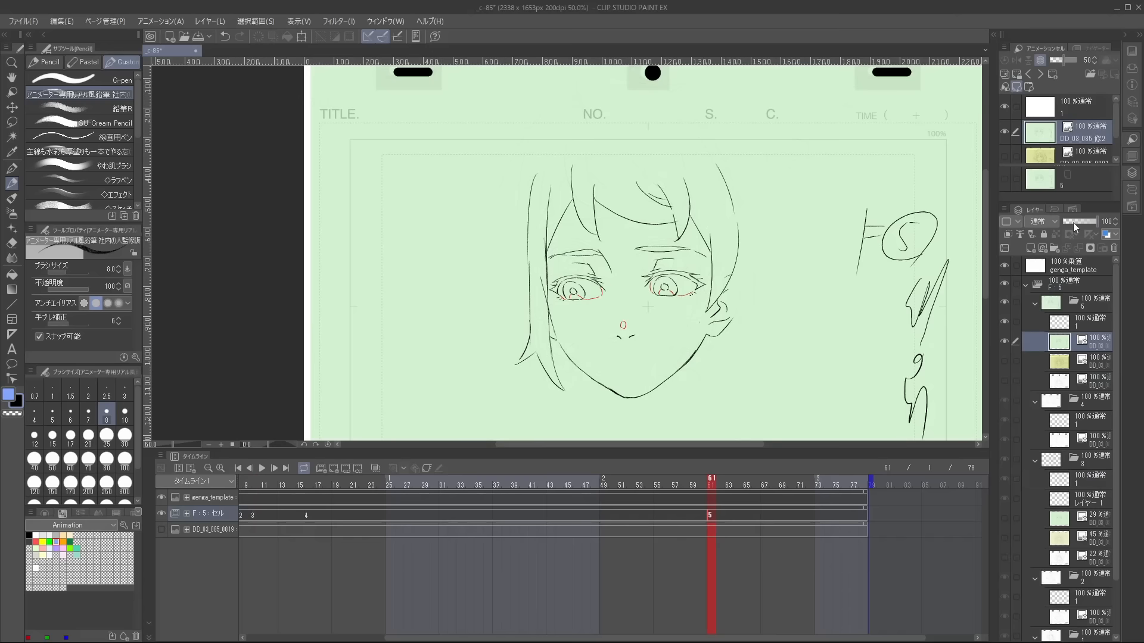
Dim the green correction drawing in cel 5 to 33% opacity and trace the face contour toward the chin on layer 1.
left_click(1074, 223)
left_click(1067, 319)
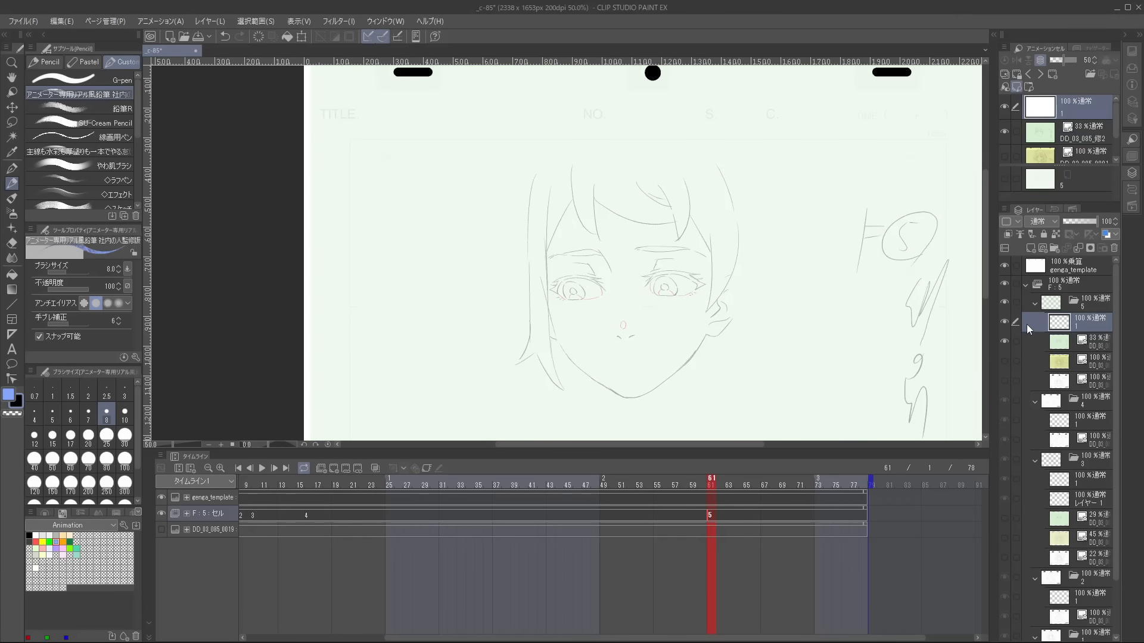
scroll(527, 308, "up", 3)
left_click_drag(527, 308, 575, 224)
mouse_move(551, 203)
left_mouse_down()
mouse_move(576, 276)
mouse_move(636, 374)
left_mouse_up()
scroll(674, 341, "down", 1)
left_click_drag(776, 311, 715, 236)
key("ctrl+z")
scroll(578, 272, "up", 1)
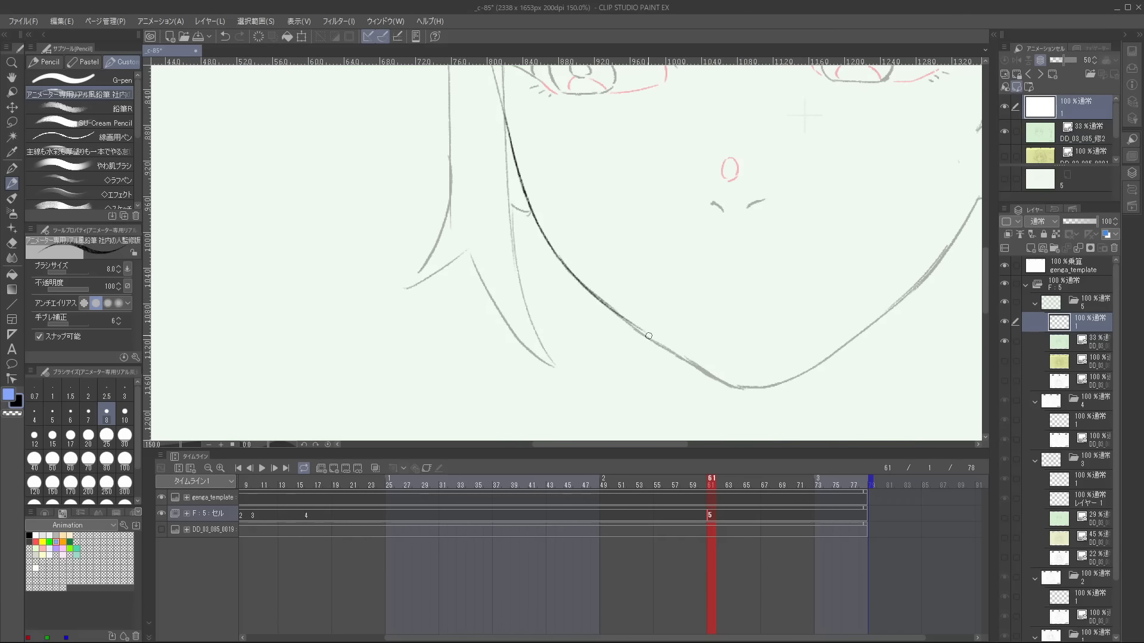
left_click_drag(630, 323, 699, 373)
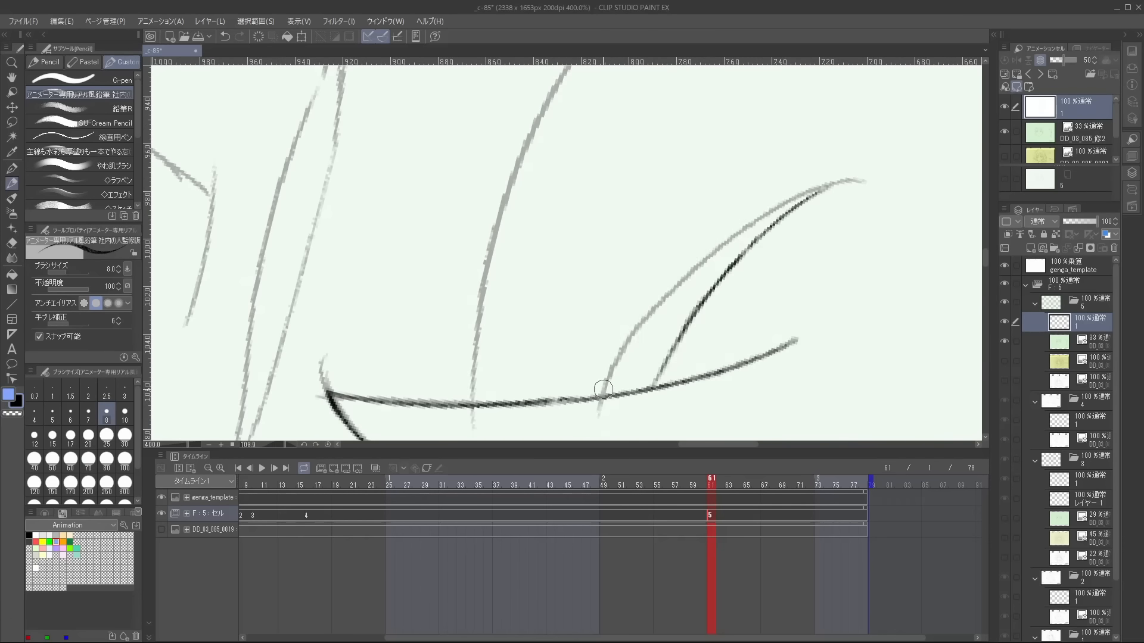
Trace the long and short curved strands of the bangs in black pencil on cel 5.
left_click_drag(602, 390, 845, 177)
scroll(836, 221, "down", 2)
scroll(851, 194, "up", 4)
left_click_drag(749, 261, 818, 243)
scroll(772, 315, "down", 4)
left_click_drag(785, 283, 676, 120)
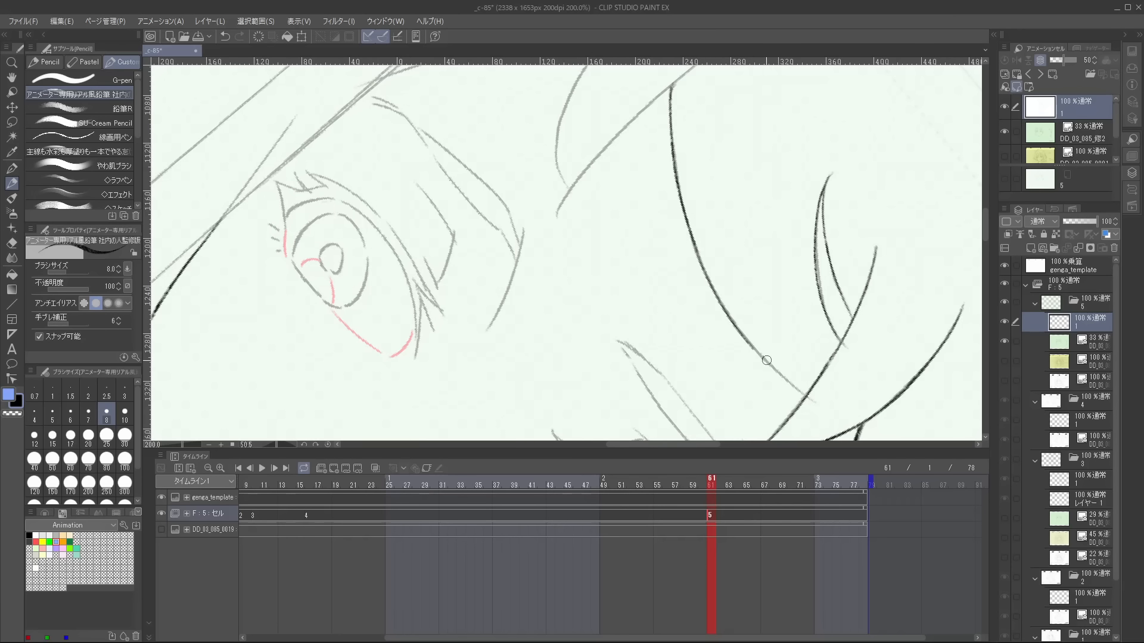
left_click_drag(775, 369, 804, 395)
left_click_drag(641, 149, 709, 280)
left_click_drag(575, 141, 588, 329)
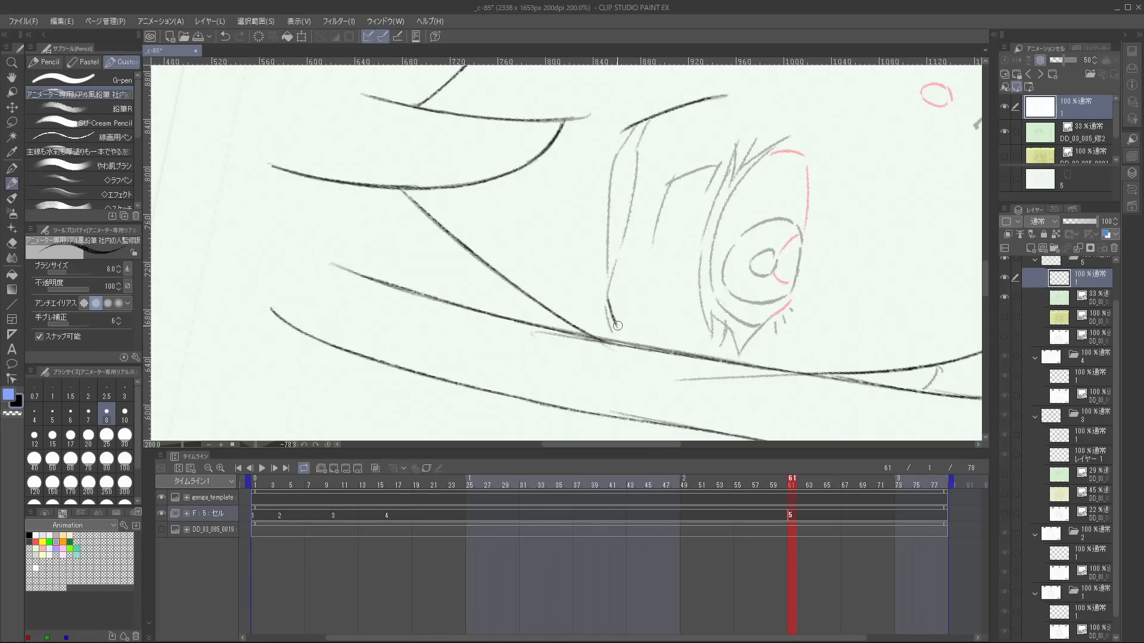
Trace both edges of the eyebrow beside the bangs and refine its end.
left_click_drag(614, 330, 607, 306)
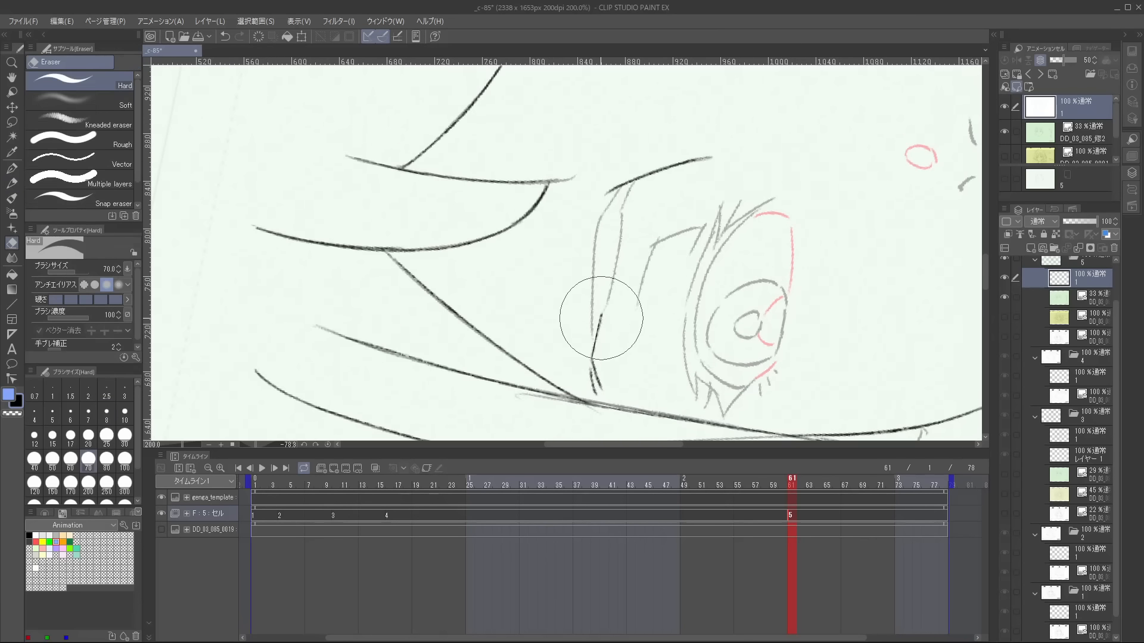
key("p")
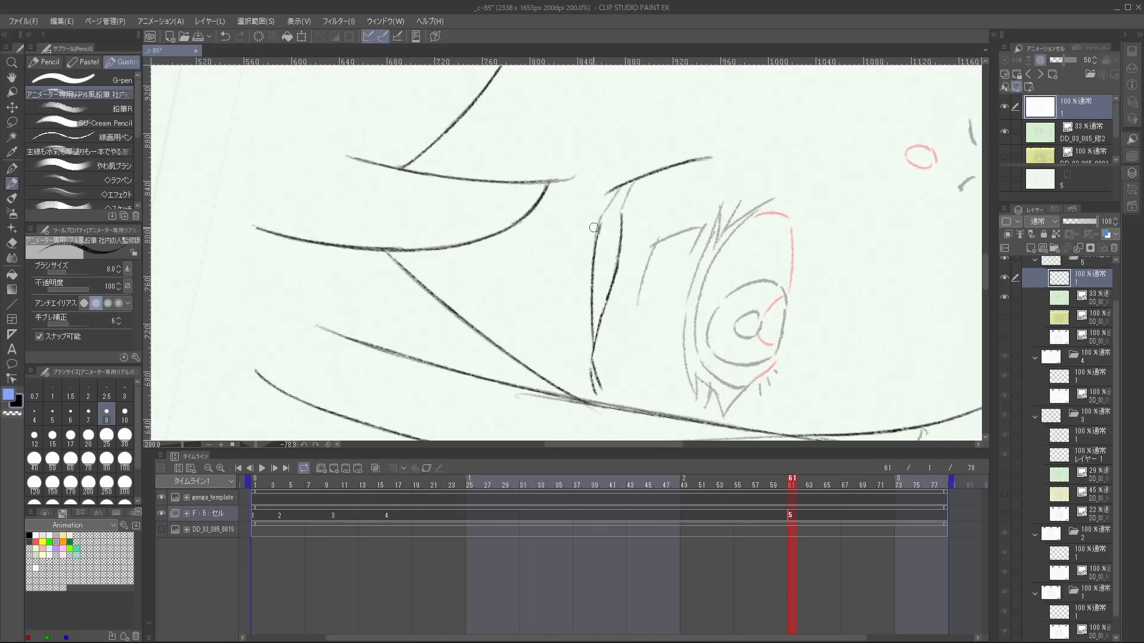
left_click_drag(599, 218, 591, 270)
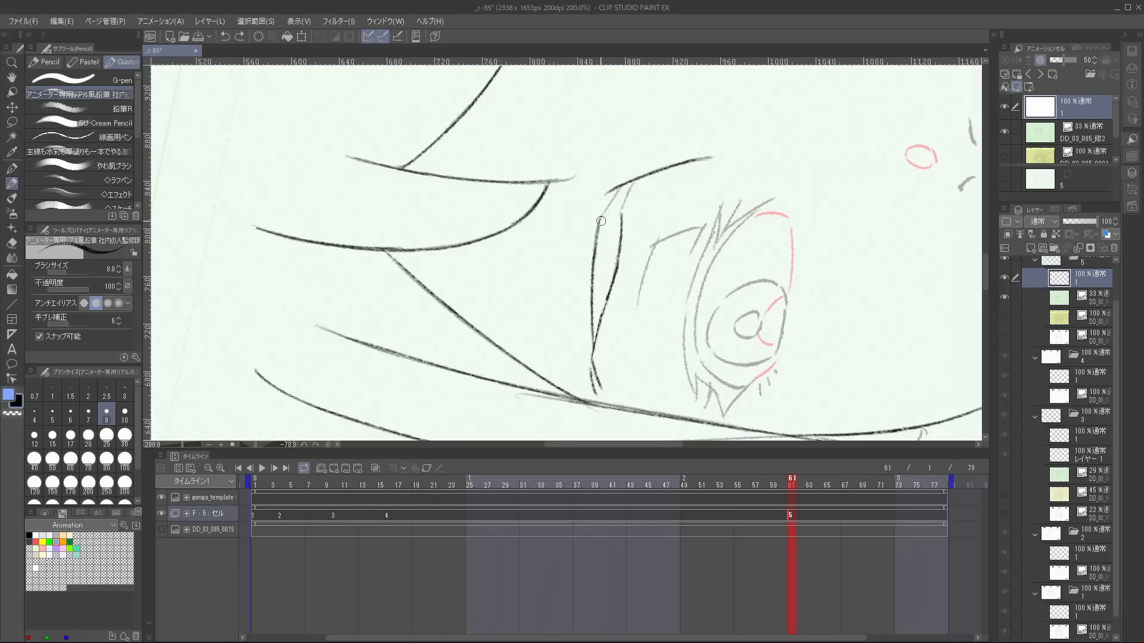
left_click_drag(600, 221, 594, 256)
Trace the eye's upper lashes and the double line of its upper lid in black.
scroll(602, 217, "up", 4)
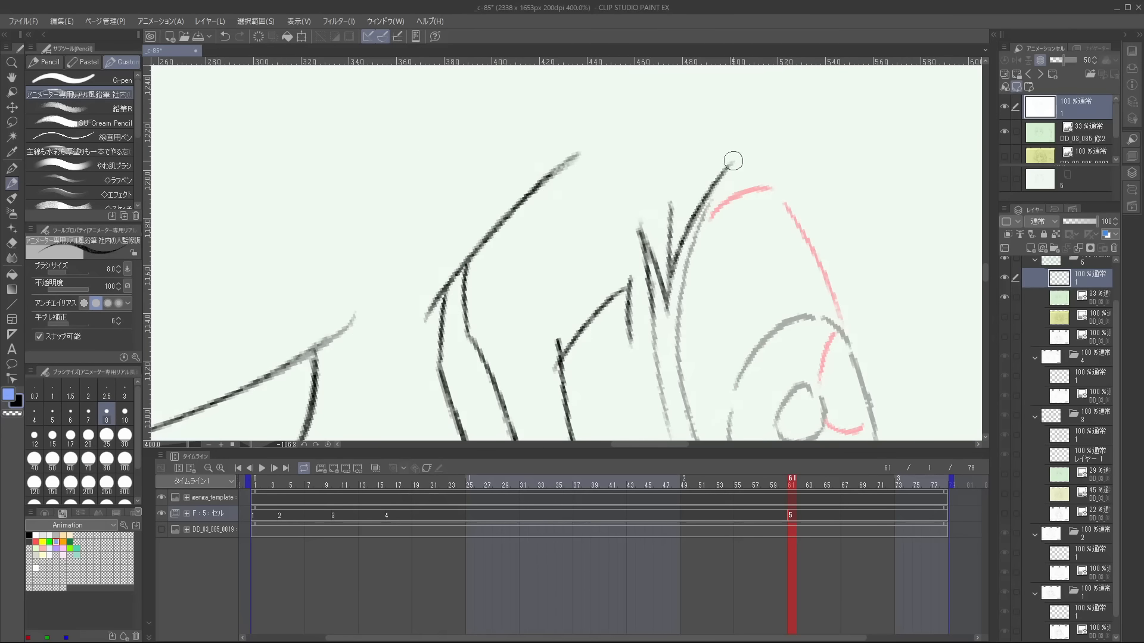
scroll(694, 237, "down", 4)
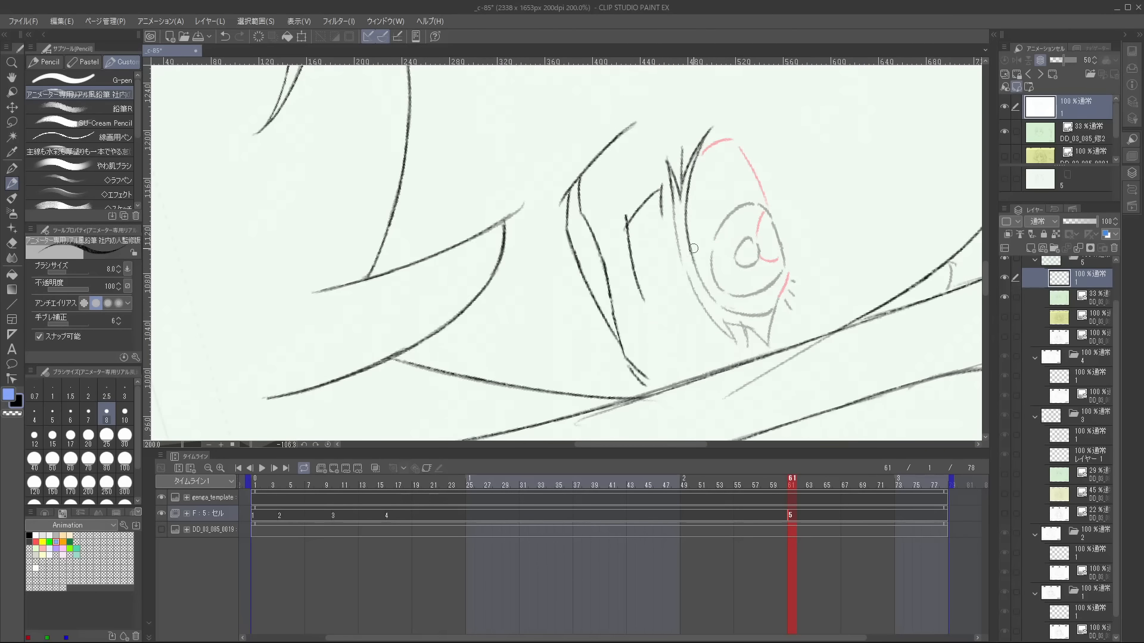
scroll(723, 332, "up", 8)
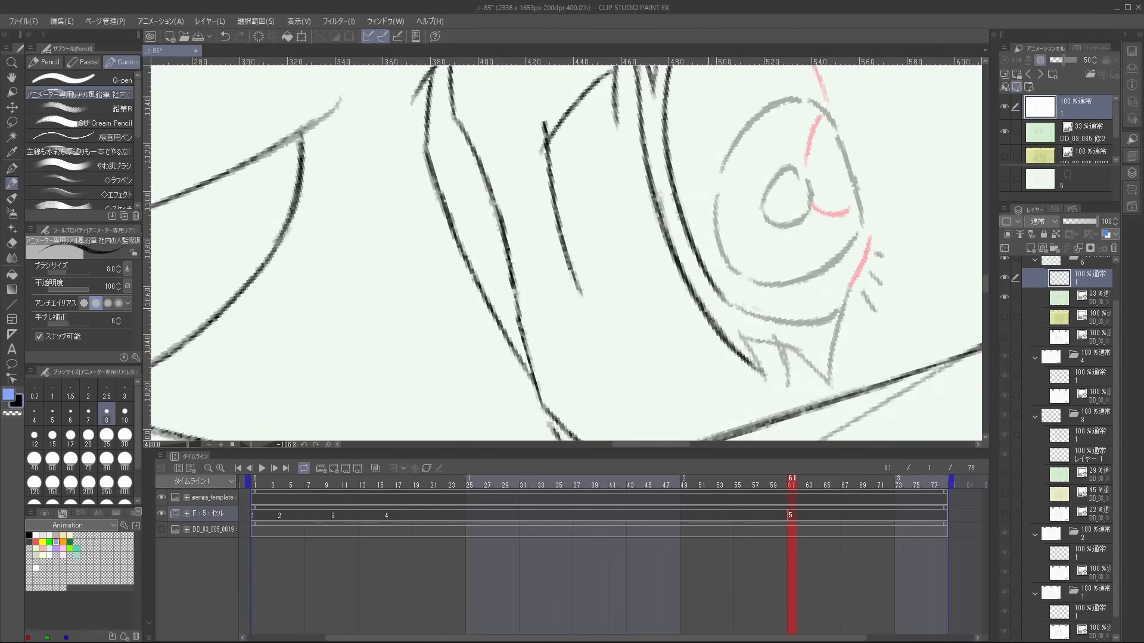
mouse_move(710, 278)
left_mouse_down()
mouse_move(767, 374)
mouse_move(800, 322)
left_mouse_up()
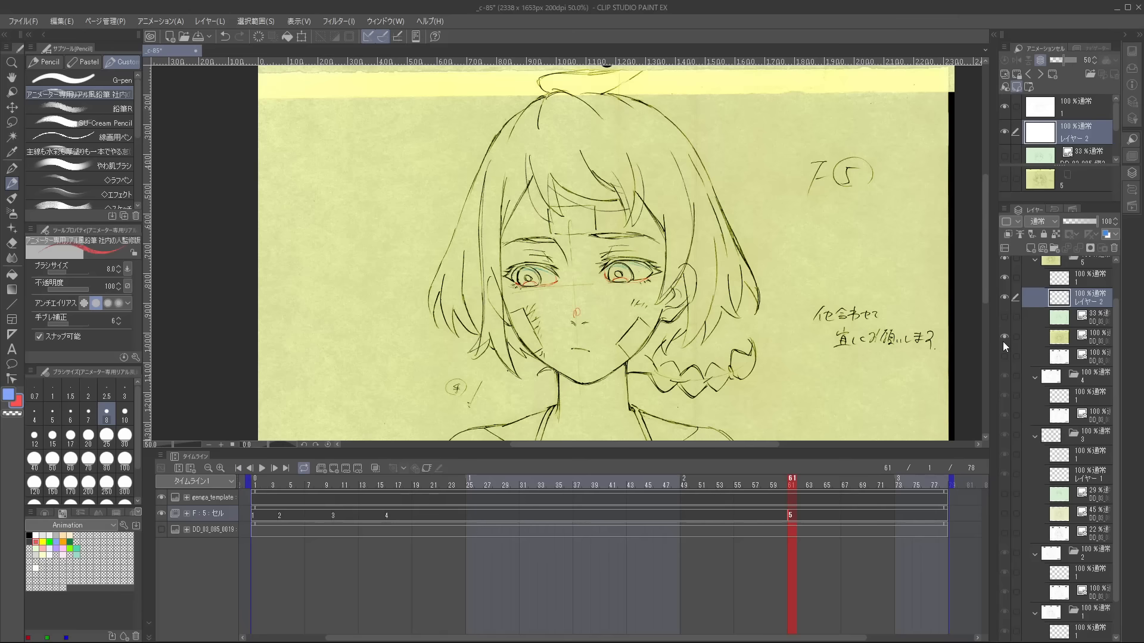
Show the yellow correction drawing in cel 5 at 22% opacity and choose the Curve tool for layer 1.
left_click(1003, 341)
left_click(1069, 221)
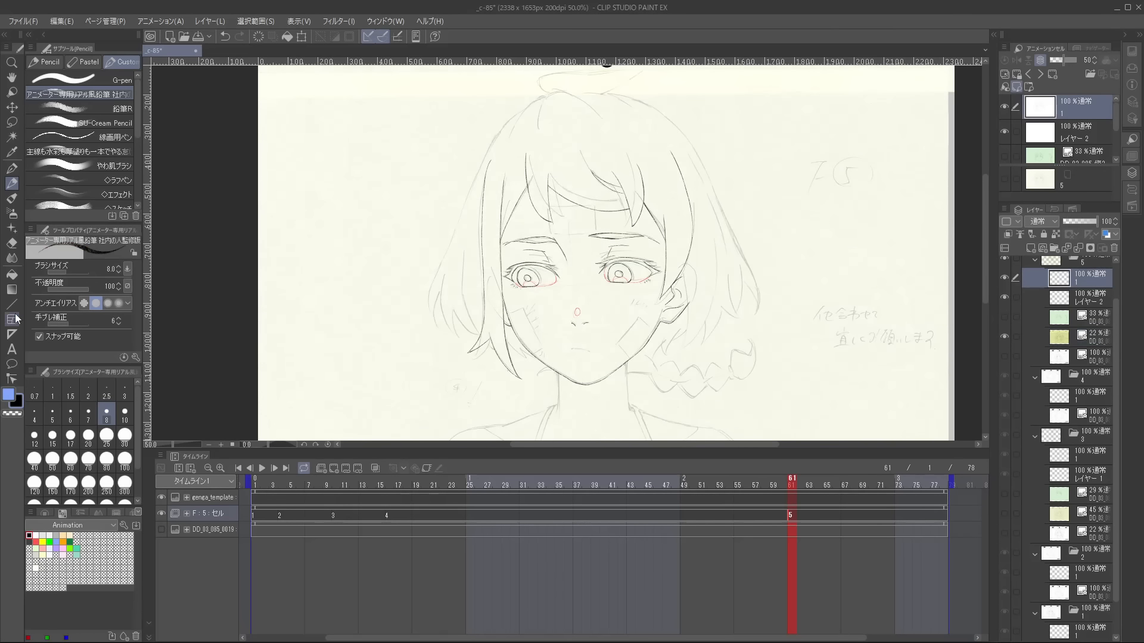
left_click(10, 308)
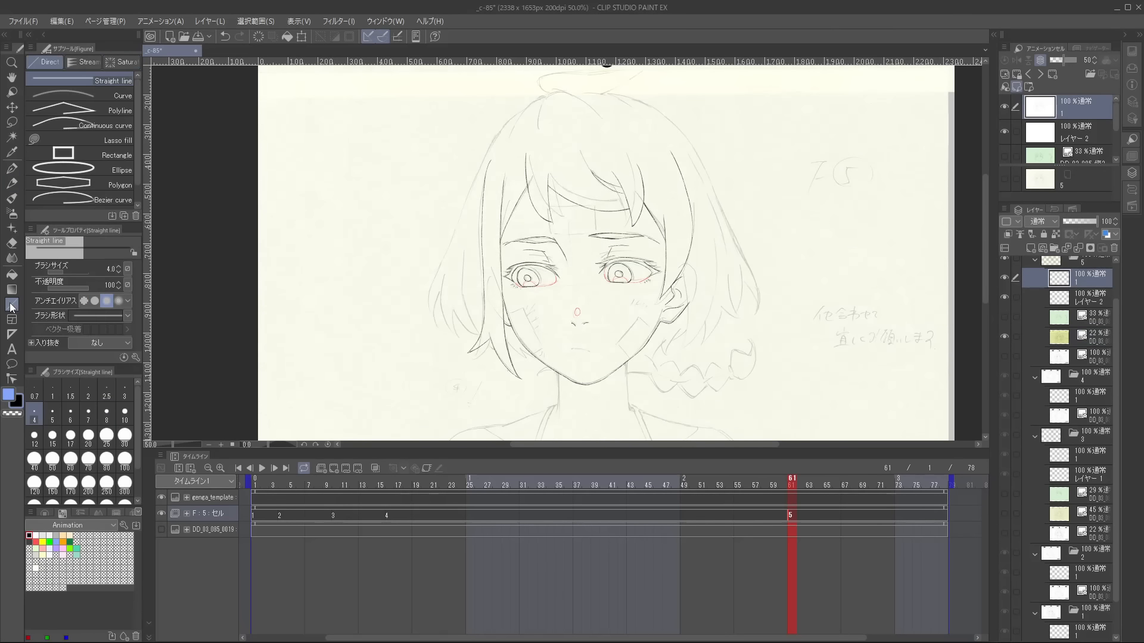
left_click(111, 94)
Trace the side hair strands next to the ear as bent curves meeting at a pointed tip.
scroll(649, 315, "up", 4)
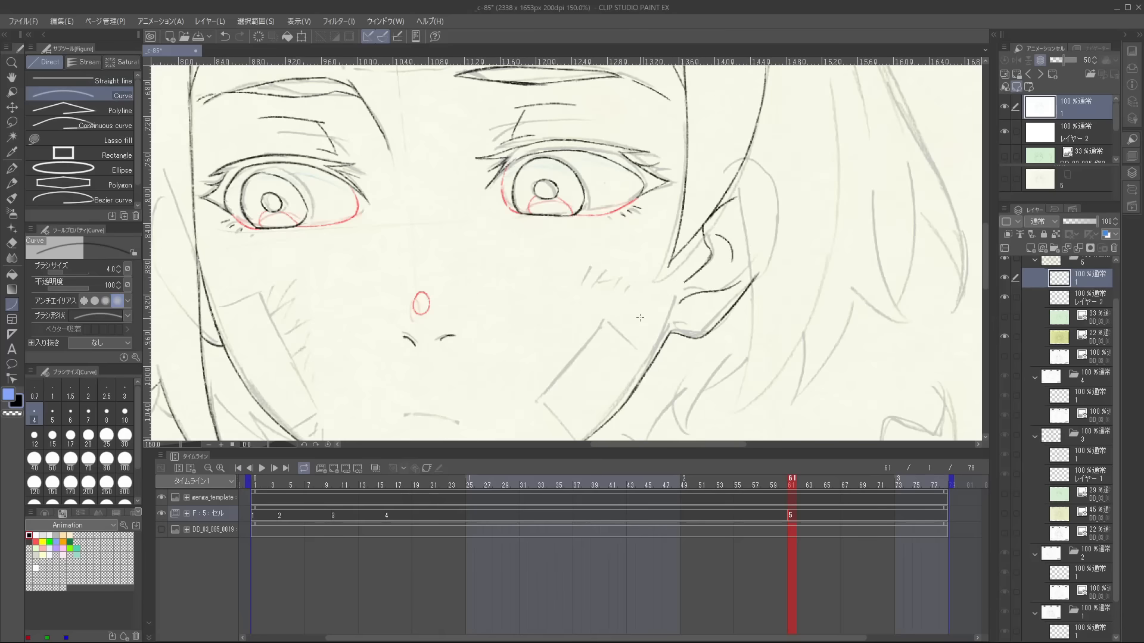
left_click_drag(787, 220, 786, 176)
left_click_drag(747, 287, 732, 365)
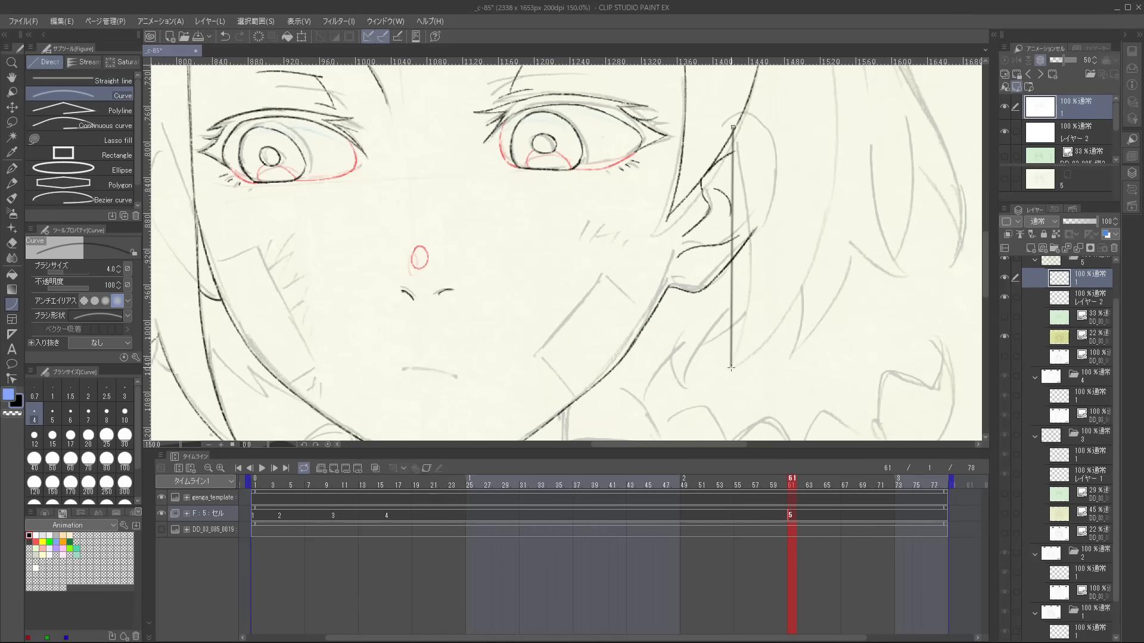
scroll(813, 290, "down", 2)
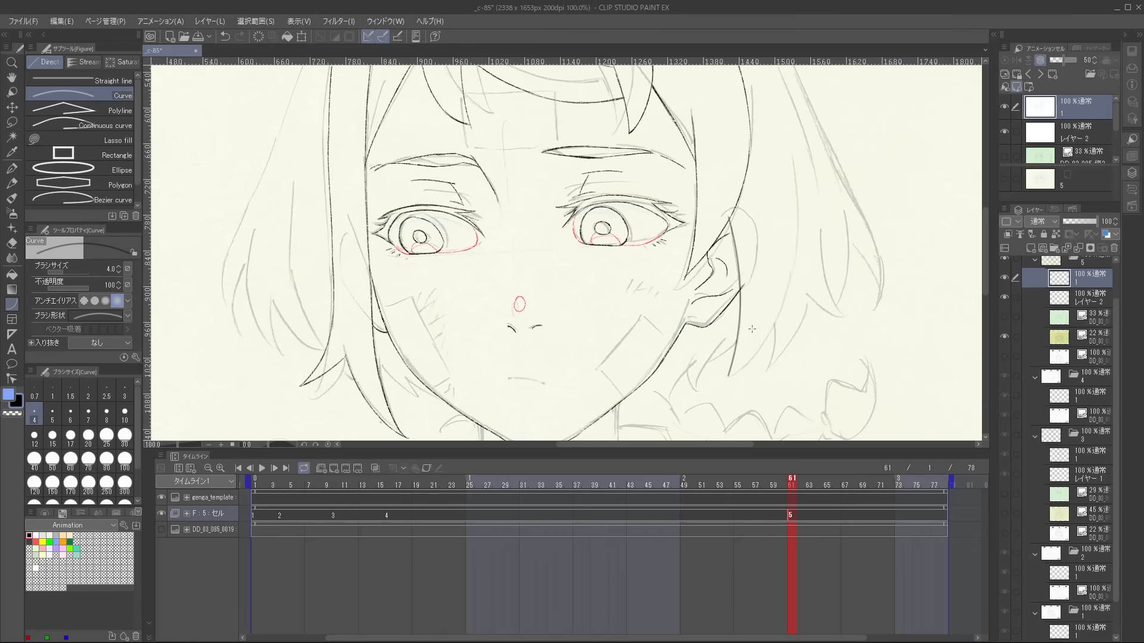
left_click_drag(727, 377, 792, 156)
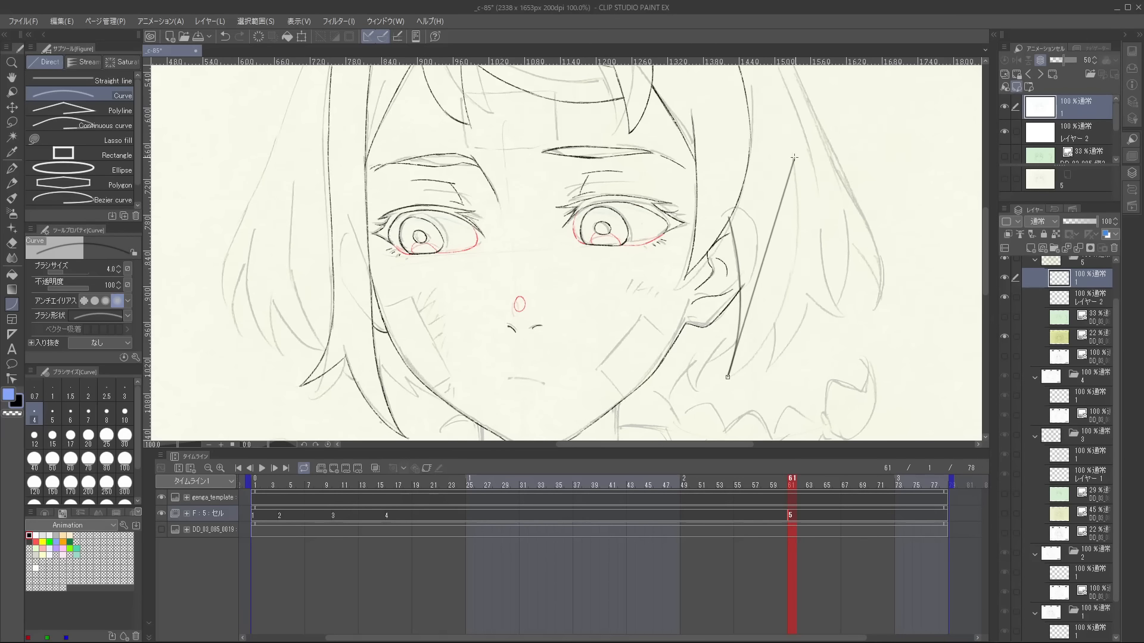
left_click(819, 303)
Trace the outer hair outline from the side of the head up to the crown with connected curves.
scroll(777, 350, "up", 1)
scroll(774, 239, "down", 1)
left_click_drag(786, 90, 708, 350)
left_click_drag(713, 319, 585, 153)
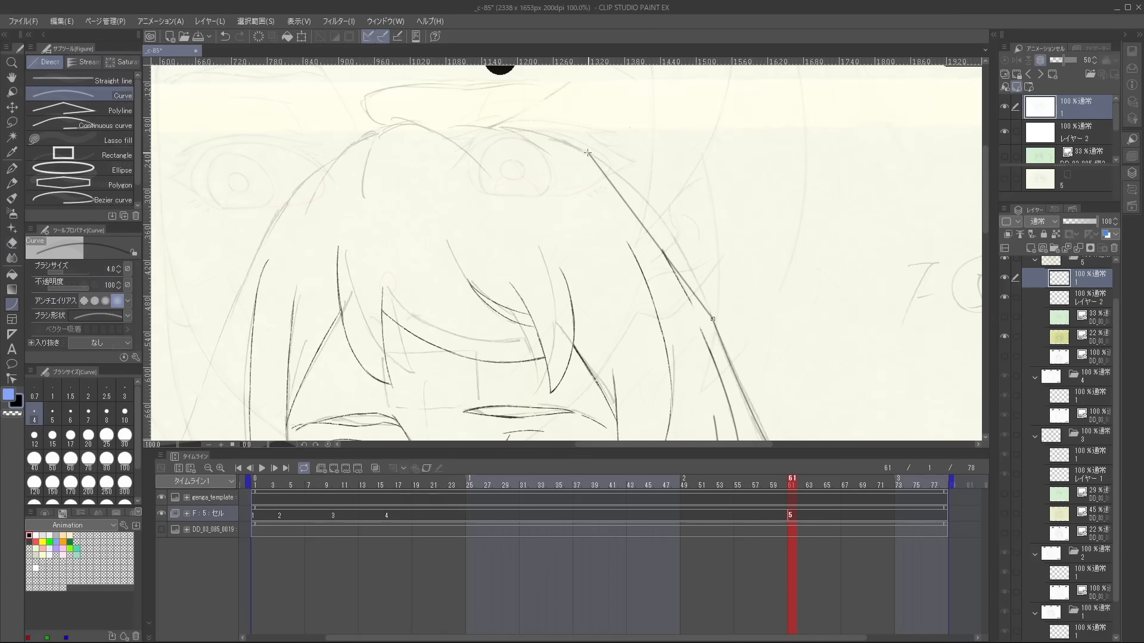
left_click(664, 193)
left_click_drag(644, 199, 715, 322)
scroll(697, 309, "up", 1)
left_click_drag(648, 264, 651, 267)
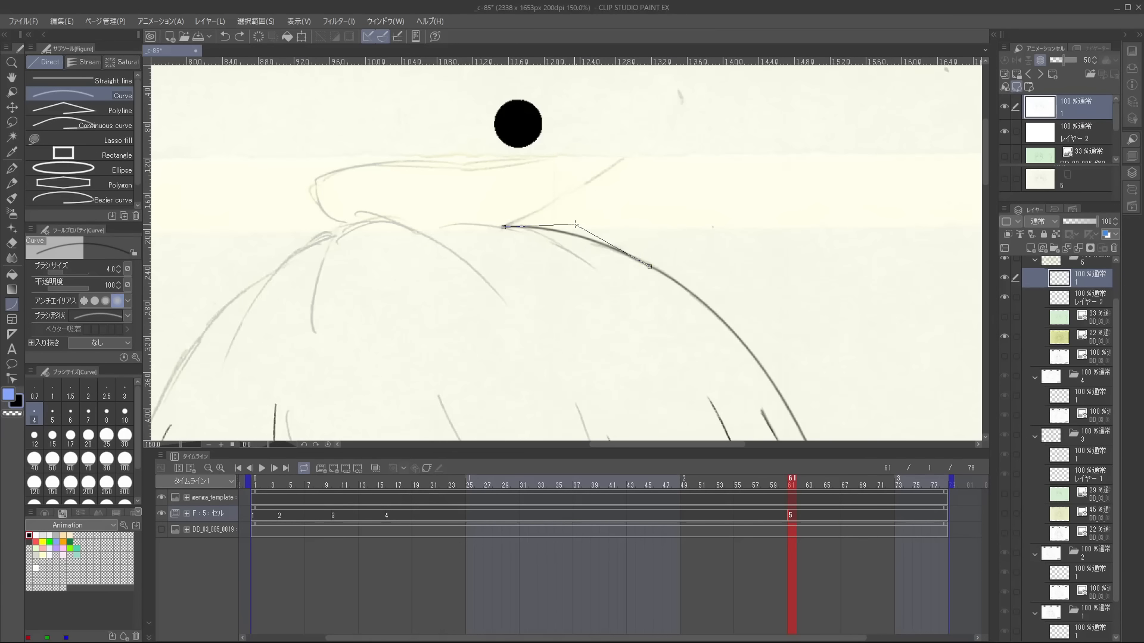
Trace the curved strands at the outer ends of the side hair on the opposite side of the head.
scroll(653, 276, "up", 1)
key("e")
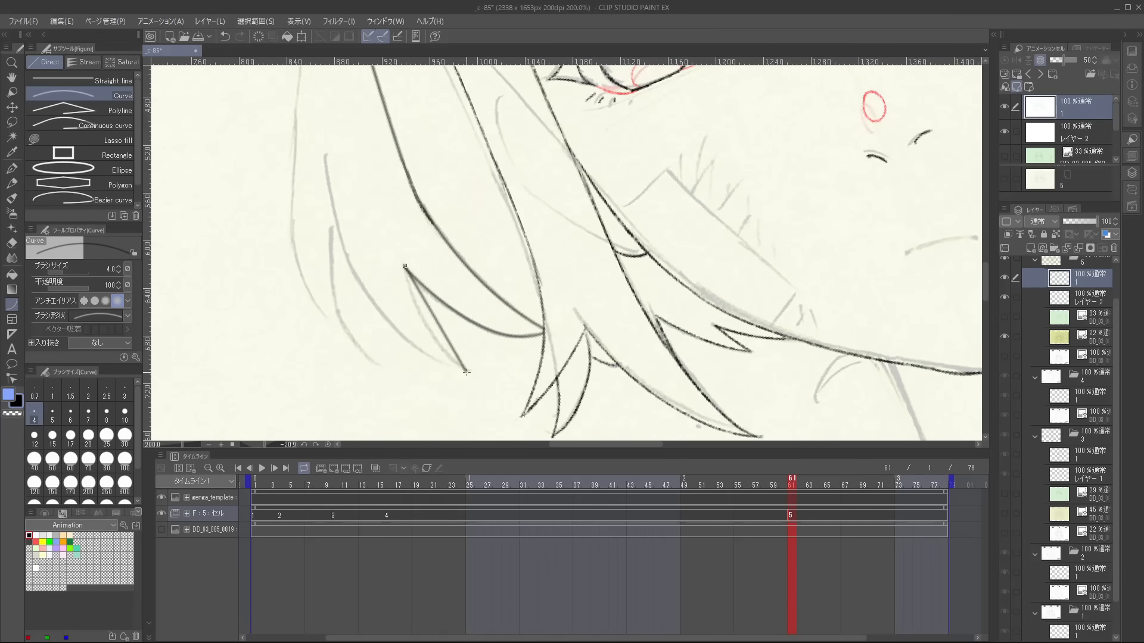
left_click_drag(467, 371, 326, 153)
left_click(341, 332)
mouse_move(420, 305)
left_mouse_down()
mouse_move(410, 301)
mouse_move(524, 289)
left_mouse_up()
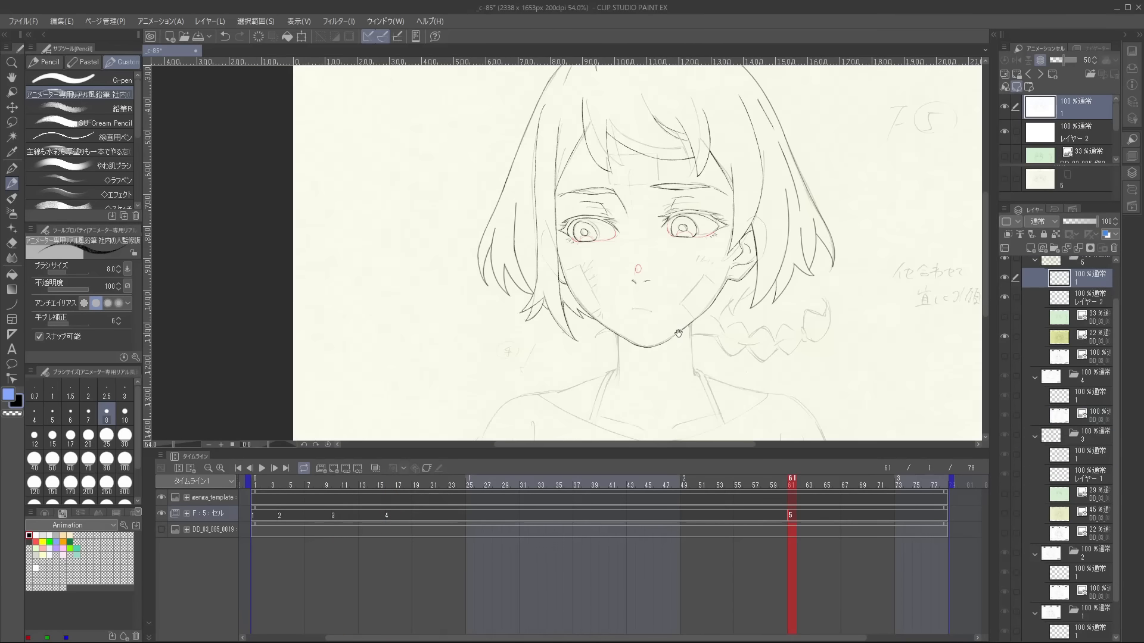
Assign cel 3 to frame 60 of the F:5 track and compare it with cel 5.
left_click_drag(676, 329, 634, 416)
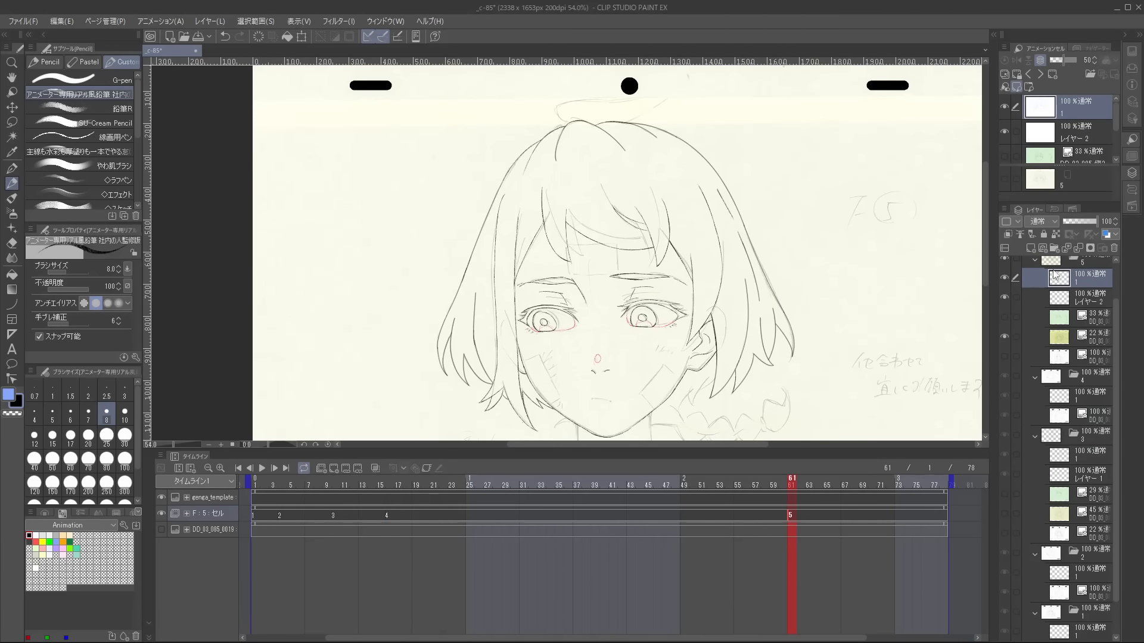
left_click(782, 513)
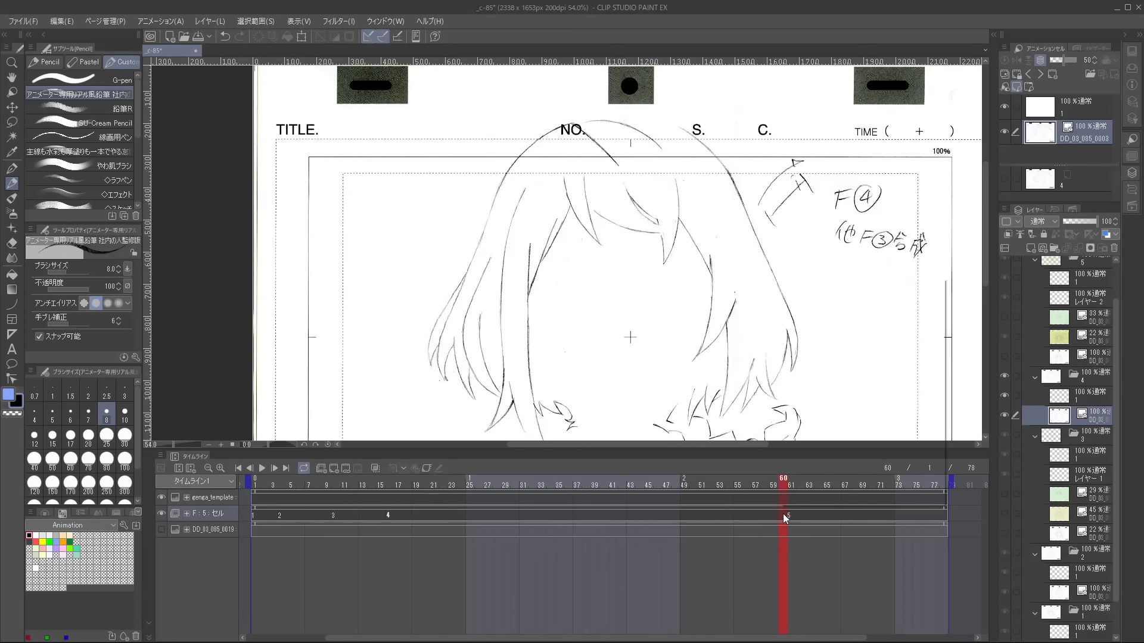
right_click(784, 516)
key("Escape")
right_click(786, 517)
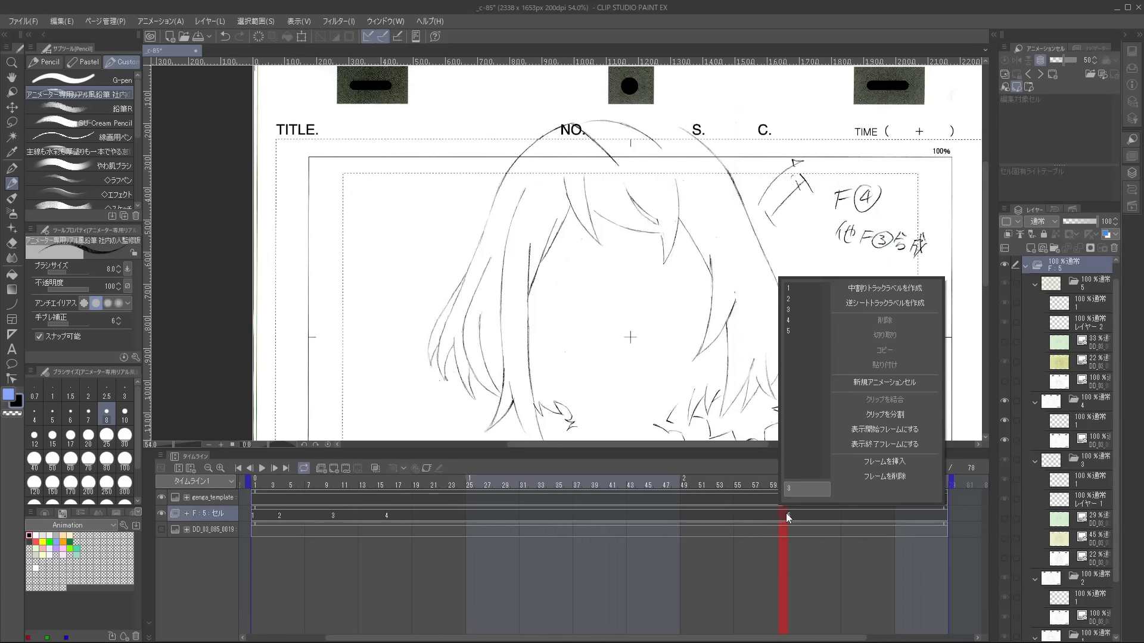
key("3")
key("Right")
key("Left")
key("Right")
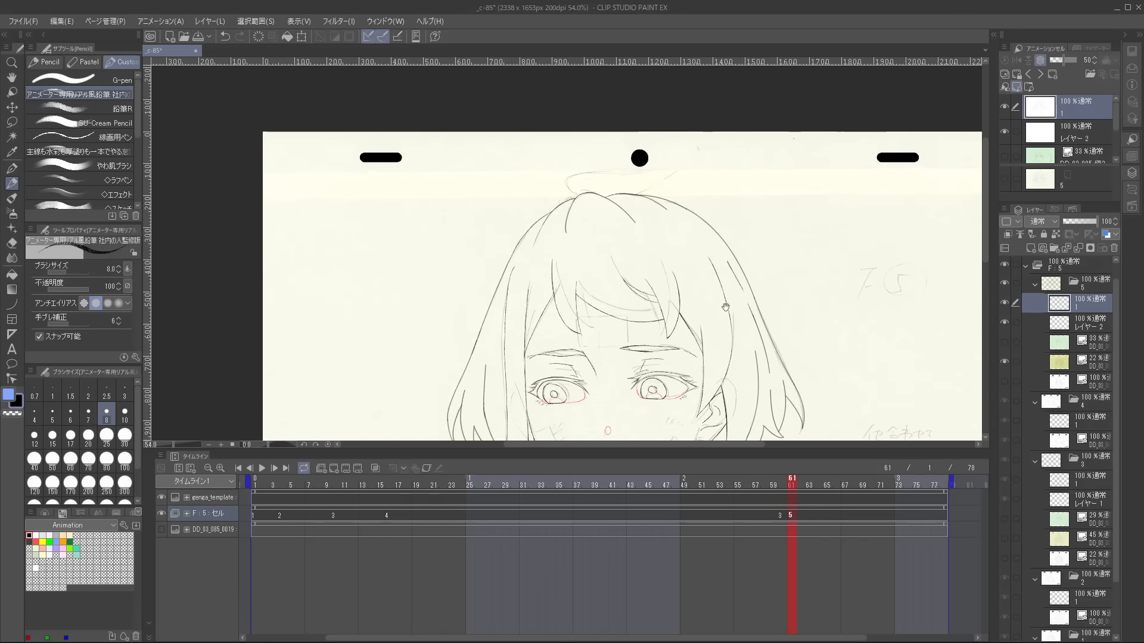
Trace the rounded end of the stray hair tuft at the crown of cel 5 with curved strokes.
scroll(570, 306, "up", 4)
scroll(577, 312, "up", 1)
left_click_drag(587, 327, 549, 289)
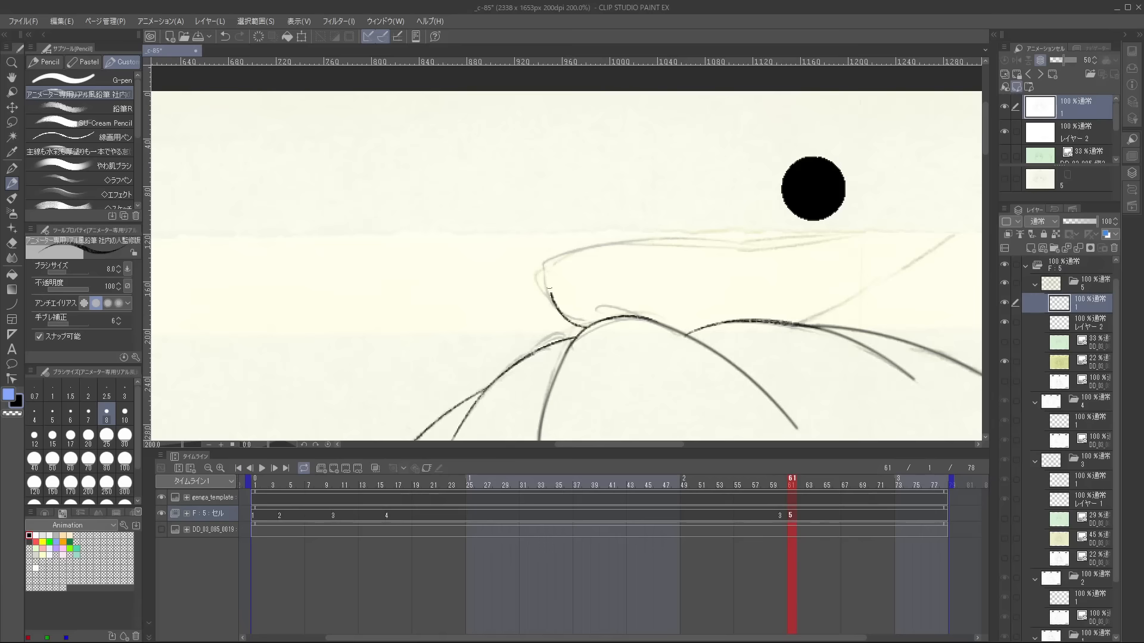
left_click_drag(588, 327, 633, 291)
left_click_drag(560, 269, 659, 143)
left_click_drag(735, 78, 635, 199)
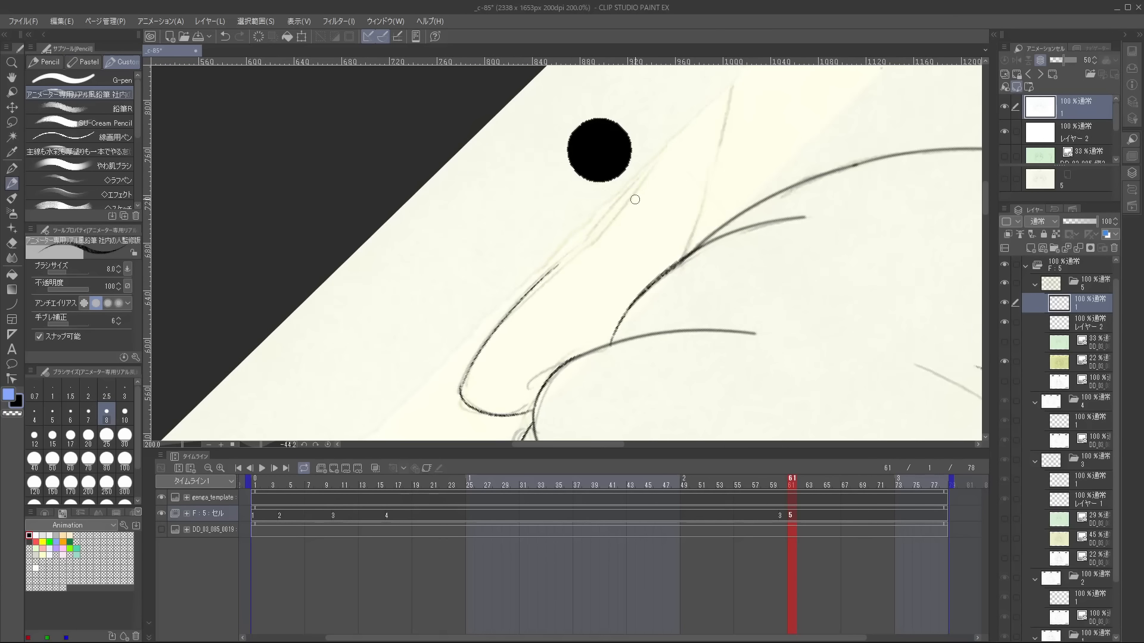
Trace the hair tuft's remaining edge towards its pointed end, redoing the stroke and comparing with cel 3.
left_click_drag(712, 134, 646, 210)
key("ctrl+z")
key("Right")
key("Left")
key("Left")
mouse_move(666, 153)
left_mouse_down()
mouse_move(610, 246)
mouse_move(577, 261)
mouse_move(540, 259)
mouse_move(643, 205)
left_mouse_up()
key("Right")
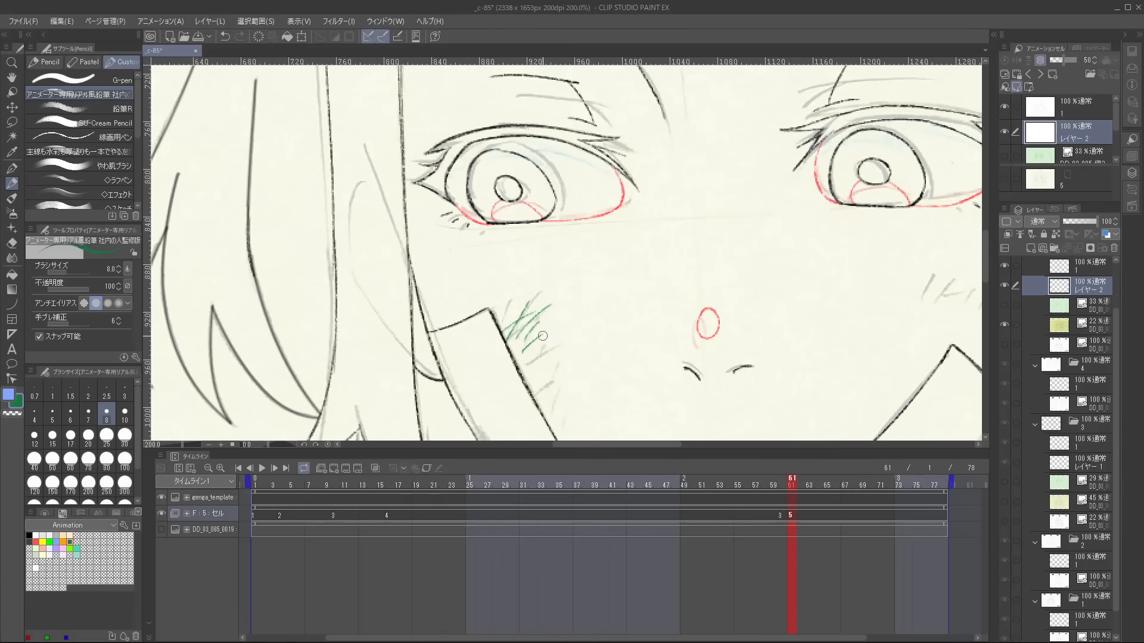
Draw the blue shadow line below the chin across the neck on layer 2 of cel 5.
scroll(618, 362, "down", 3)
scroll(619, 362, "up", 3)
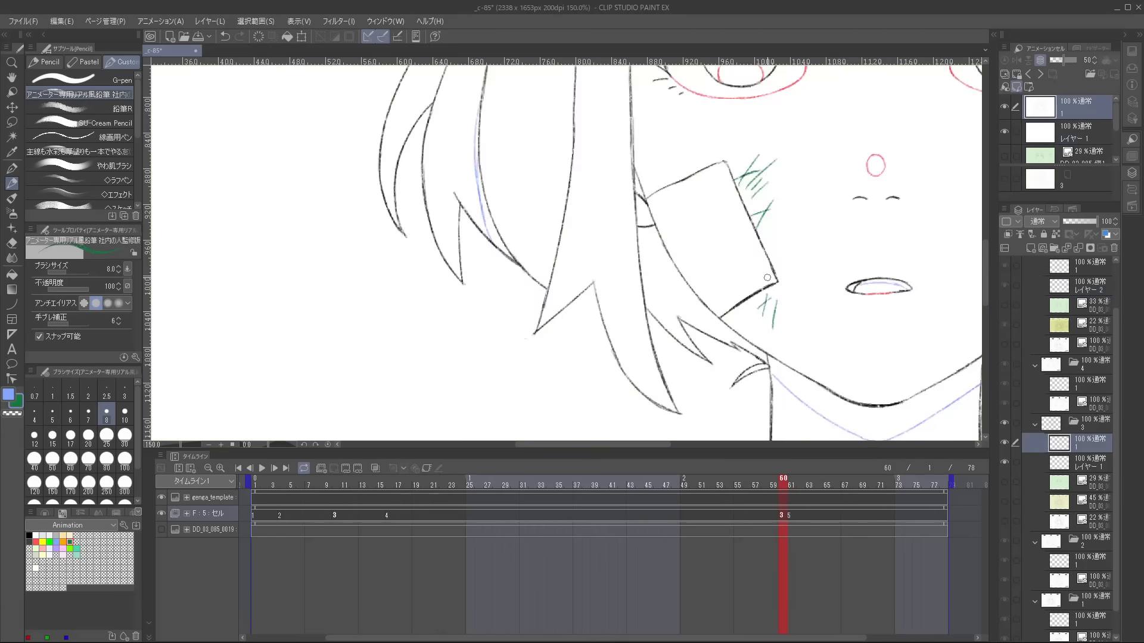
scroll(508, 344, "down", 4)
key("e")
key("p")
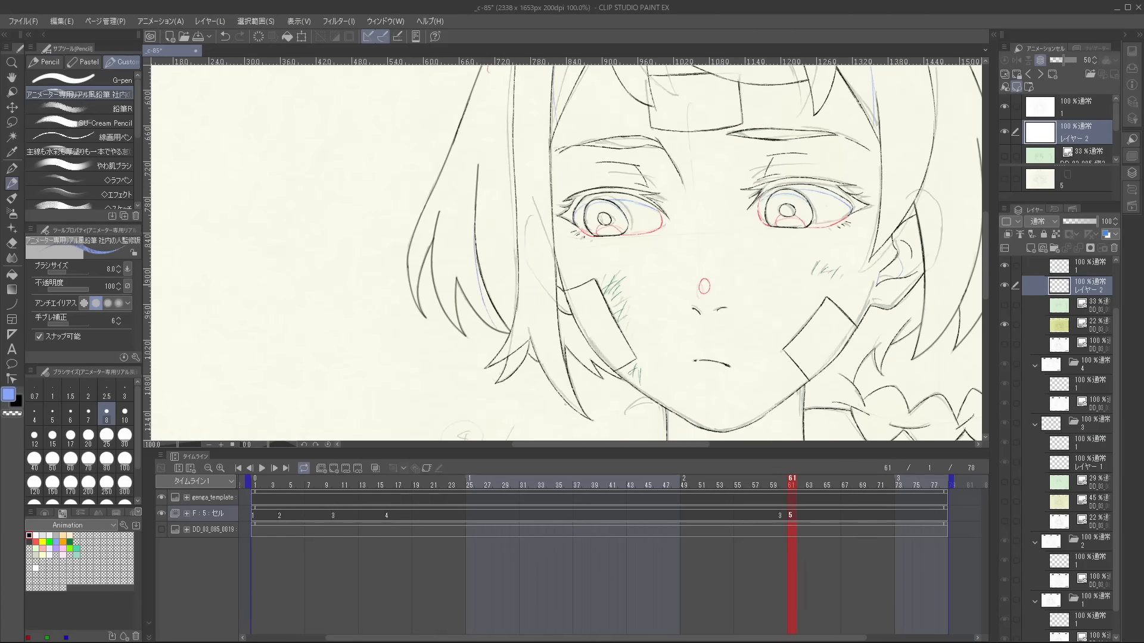
left_click_drag(691, 357, 686, 191)
key("comma")
key("period")
scroll(649, 238, "up", 1)
mouse_move(619, 293)
left_mouse_down()
mouse_move(709, 341)
mouse_move(791, 291)
left_mouse_up()
key("comma")
key("period")
key("comma")
key("period")
key("e")
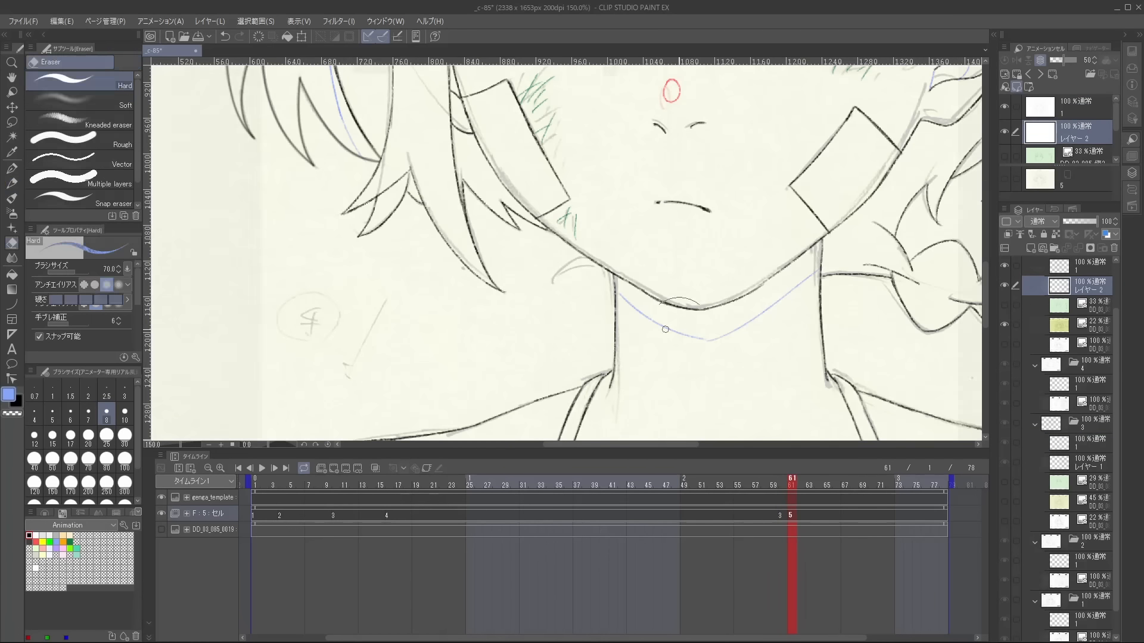
Handwrite "END" beside the circled 5 cel label on layer 1 of cel 5.
left_click_drag(759, 194, 762, 210)
left_click_drag(759, 193, 774, 191)
left_click_drag(761, 201, 822, 212)
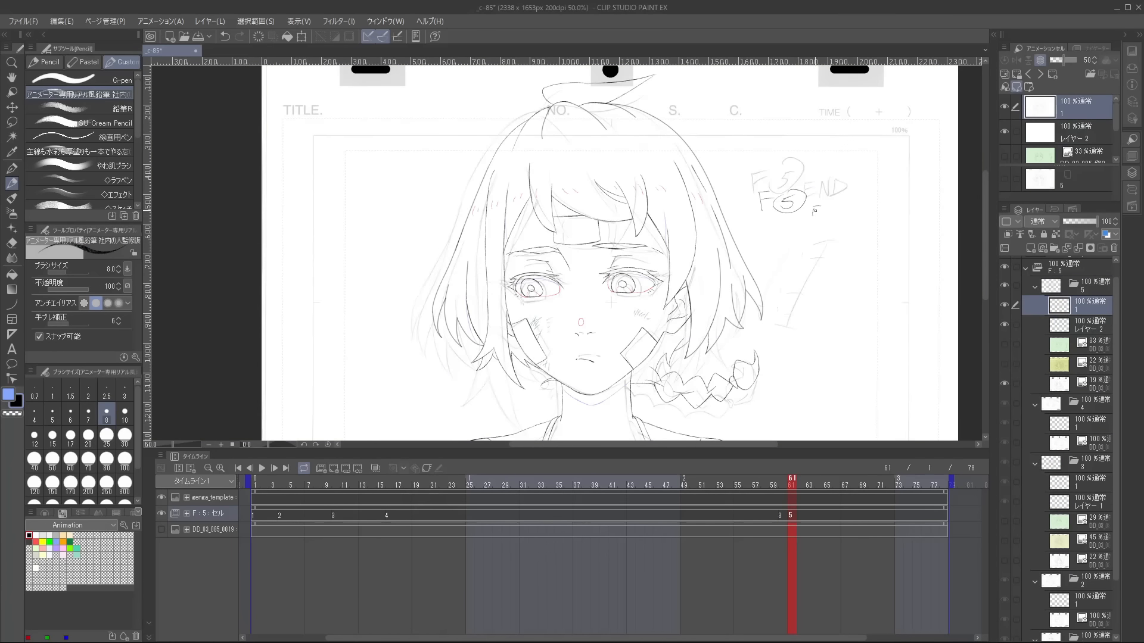
left_click_drag(813, 217, 824, 218)
left_click_drag(827, 209, 834, 208)
left_click_drag(837, 210, 836, 221)
left_click_drag(836, 209, 836, 221)
scroll(841, 274, "up", 1)
key("comma")
key("period")
scroll(888, 239, "up", 1)
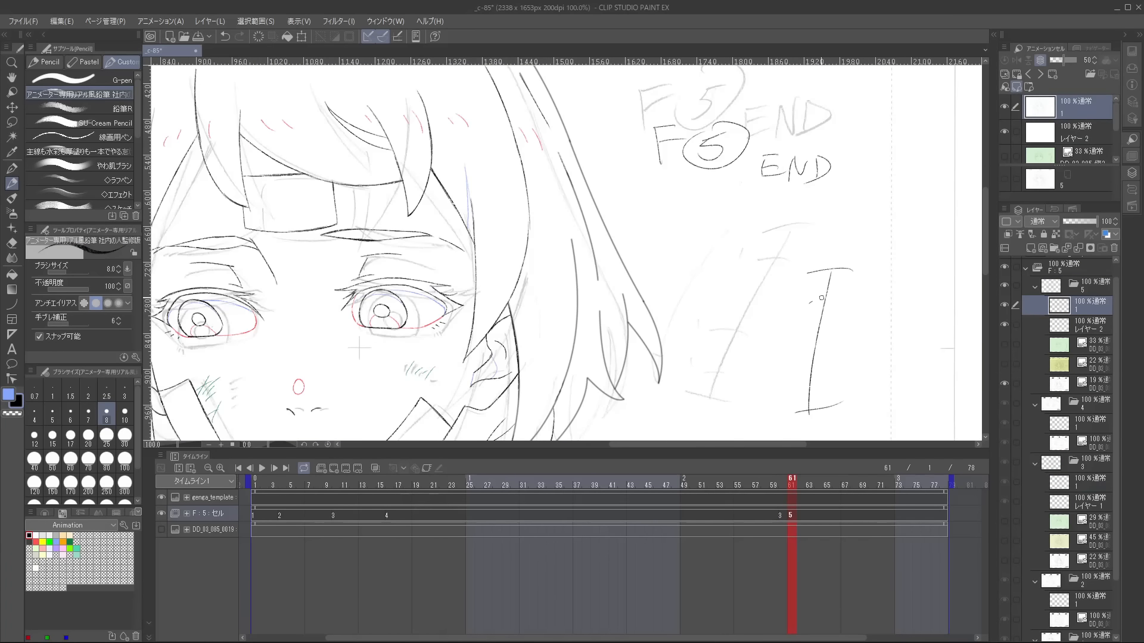
Hide the 19% layout drawing in cel 5 and check the clean line art against the preceding cel.
scroll(808, 269, "down", 4)
key("comma")
key("period")
key("comma")
key("period")
left_click(1005, 384)
key("comma")
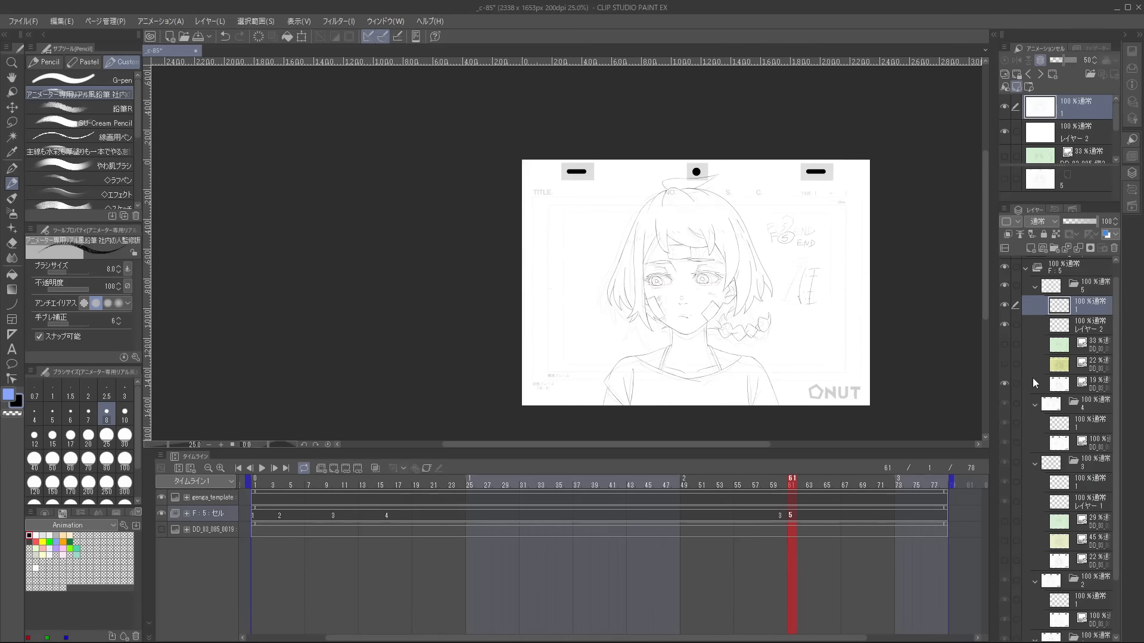
key("period")
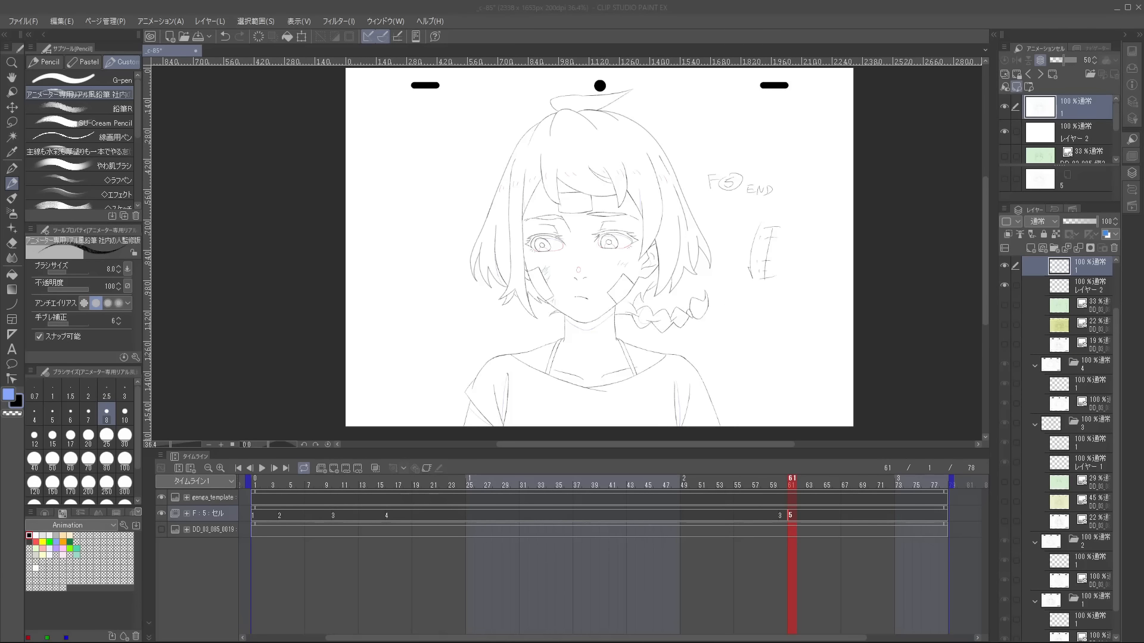
left_click(913, 41)
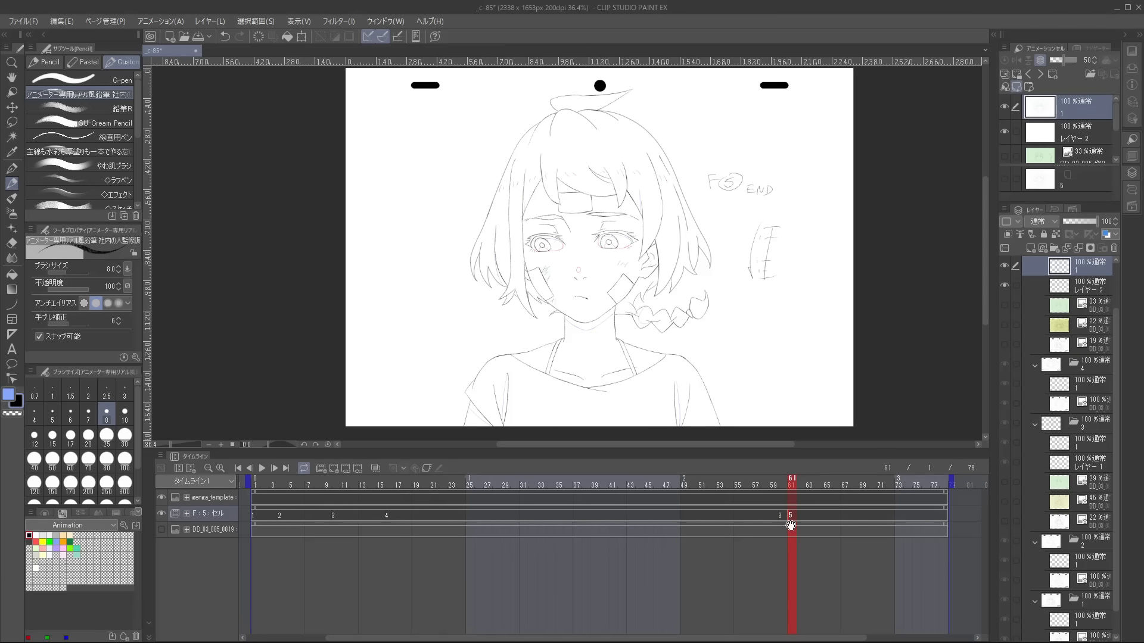
Remove the cel 3 entry at frame 60 from the F:5 track.
right_click(781, 516)
left_click(888, 320)
key("comma")
key("comma")
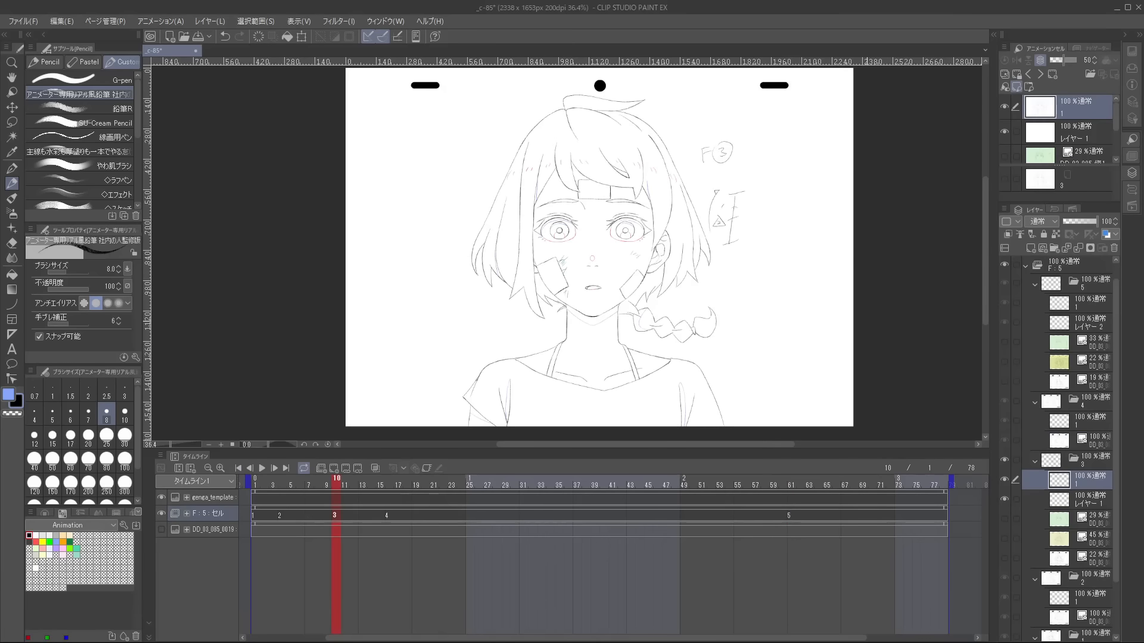
Compare the opening cels and assign cel 3 to frame 2 of the F:5 track.
left_click_drag(600, 327, 712, 339)
key("comma")
key("comma")
key("period")
key("period")
key("comma")
key("comma")
right_click(263, 516)
key("3")
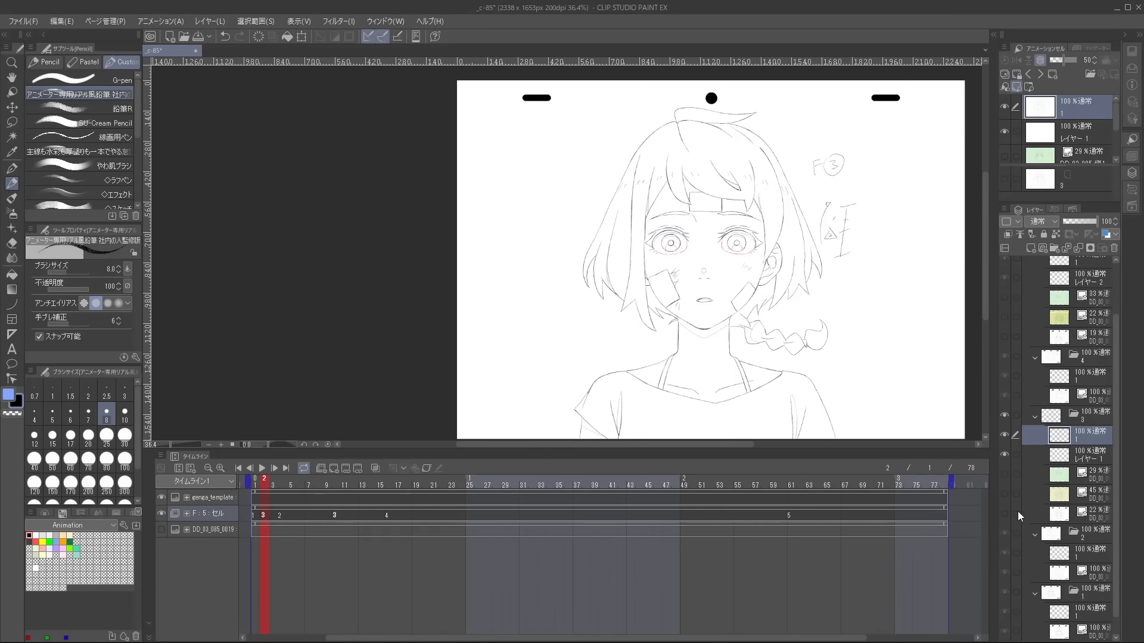
Show the 22% layout drawing inside cel 3 and compare it with cel 1.
left_click(1013, 514)
scroll(810, 223, "up", 3)
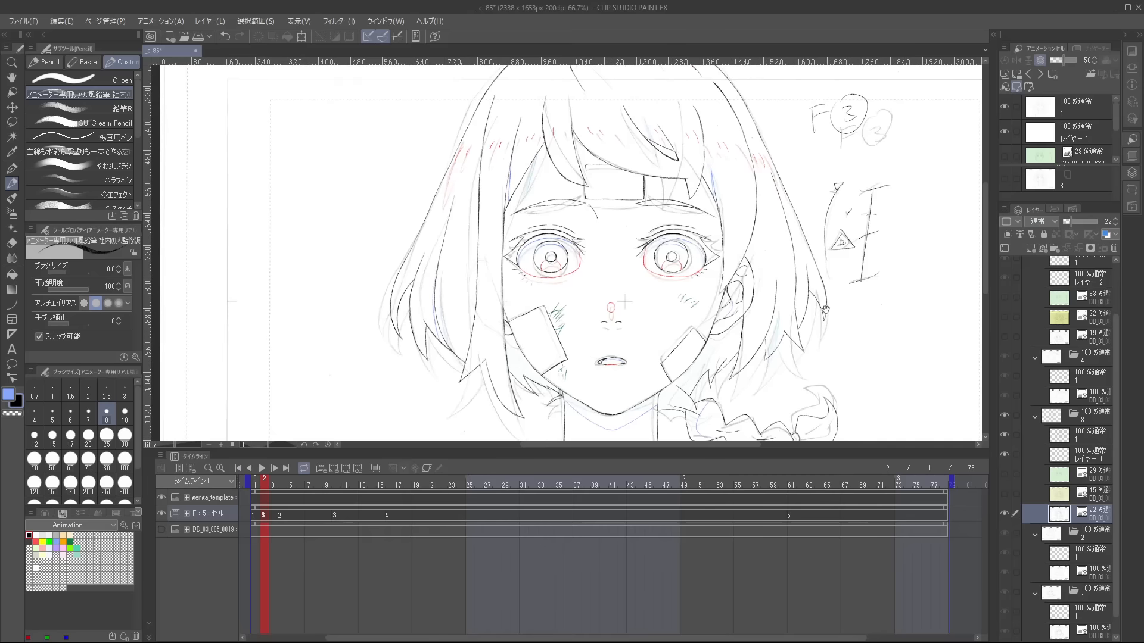
left_click_drag(825, 315, 835, 326)
key("comma")
key("period")
Trace the jawline on layer 1 of cel 1 from the bandaged cheek down to the chin.
scroll(619, 369, "up", 2)
left_click_drag(619, 369, 620, 222)
key("comma")
left_click_drag(383, 146, 445, 266)
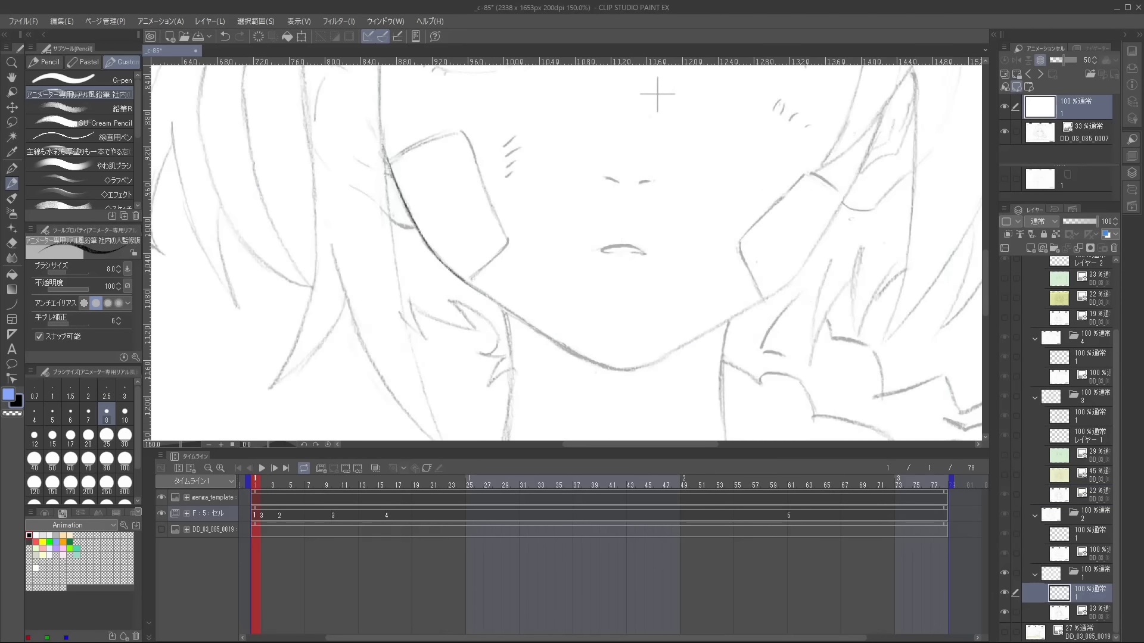
scroll(563, 347, "up", 2)
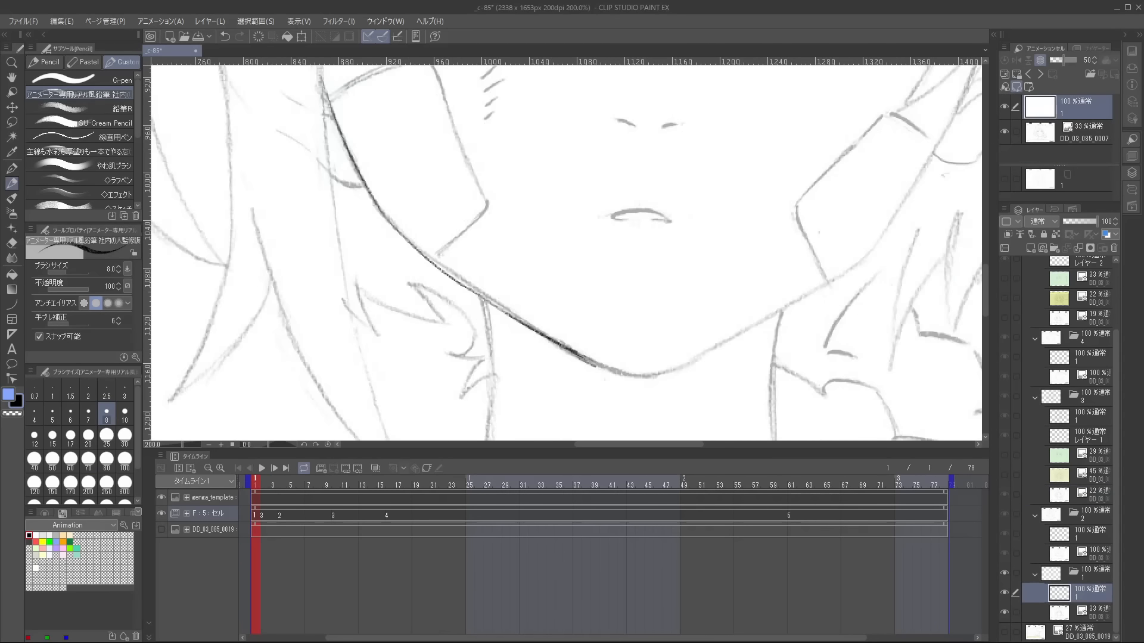
left_click_drag(659, 373, 669, 371)
key("period")
key("comma")
key("period")
key("comma")
Trace the jawline from the chin up towards the opposite cheek and clean up the stroke.
left_click_drag(608, 423, 780, 315)
key("e")
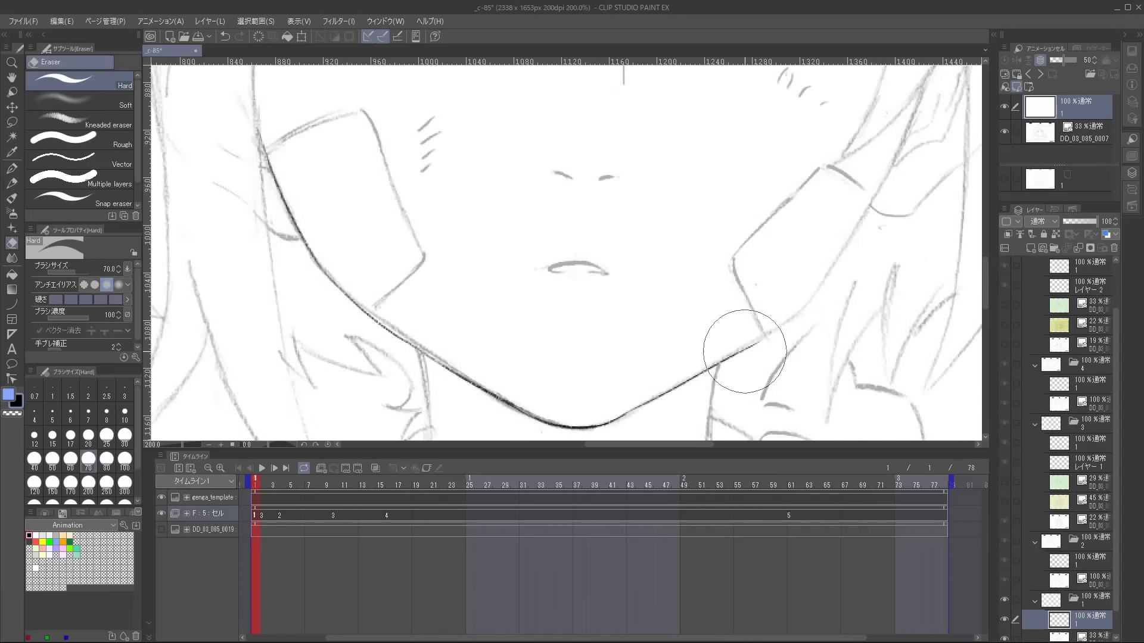
key("p")
key("e")
key("p")
Trace the small curved mouth line in cel 1 and compare it with cel 3.
left_click_drag(530, 304, 588, 308)
key("period")
key("comma")
scroll(560, 297, "down", 2)
Trace the upper and inner edges of the cheek bandage on the side away from the braid.
left_click_drag(477, 268, 780, 268)
mouse_move(688, 243)
left_mouse_down()
mouse_move(749, 190)
mouse_move(765, 279)
left_mouse_up()
key("period")
key("comma")
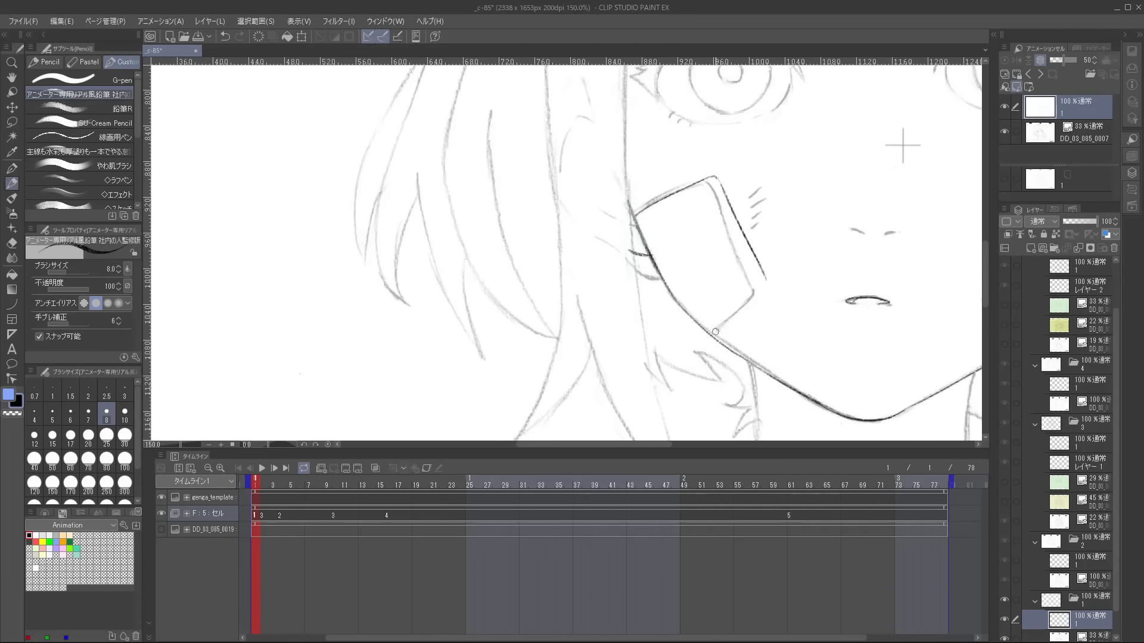
key("period")
key("comma")
Close the cheek bandage with its lower edge and trace the bandage on the opposite cheek.
scroll(755, 296, "up", 1)
key("e")
key("p")
key("e")
mouse_move(695, 346)
left_mouse_down()
mouse_move(777, 266)
mouse_move(776, 291)
left_mouse_up()
key("p")
scroll(767, 251, "down", 2)
key("ctrl+z")
scroll(816, 131, "down", 2)
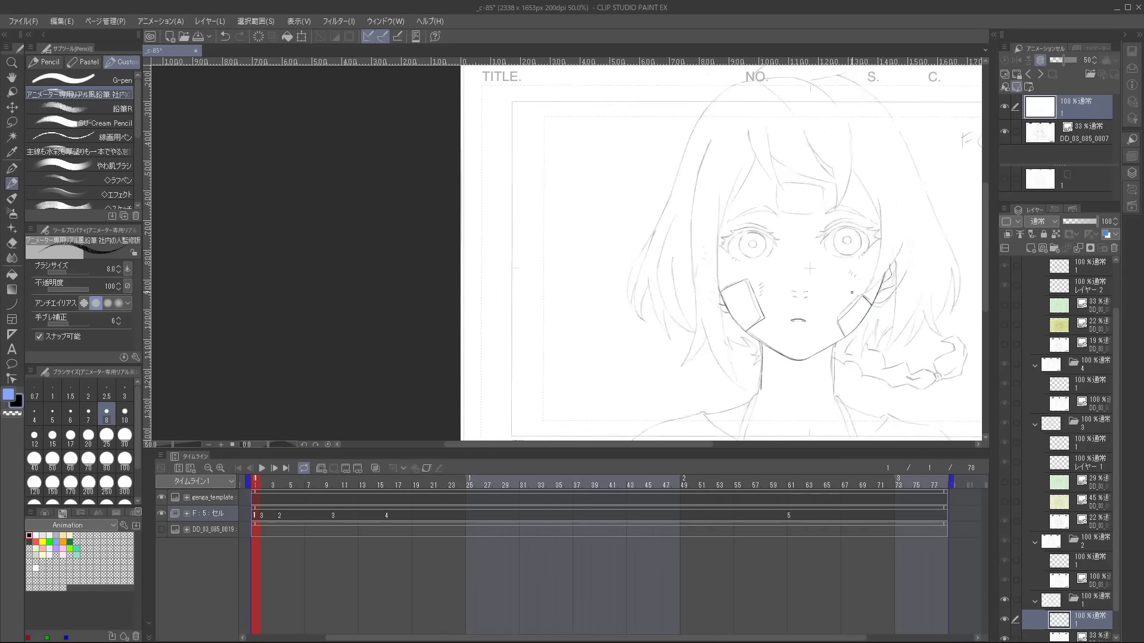
Compare cel 1 with cel 3 and enable onion skin for the animation cels.
key("period")
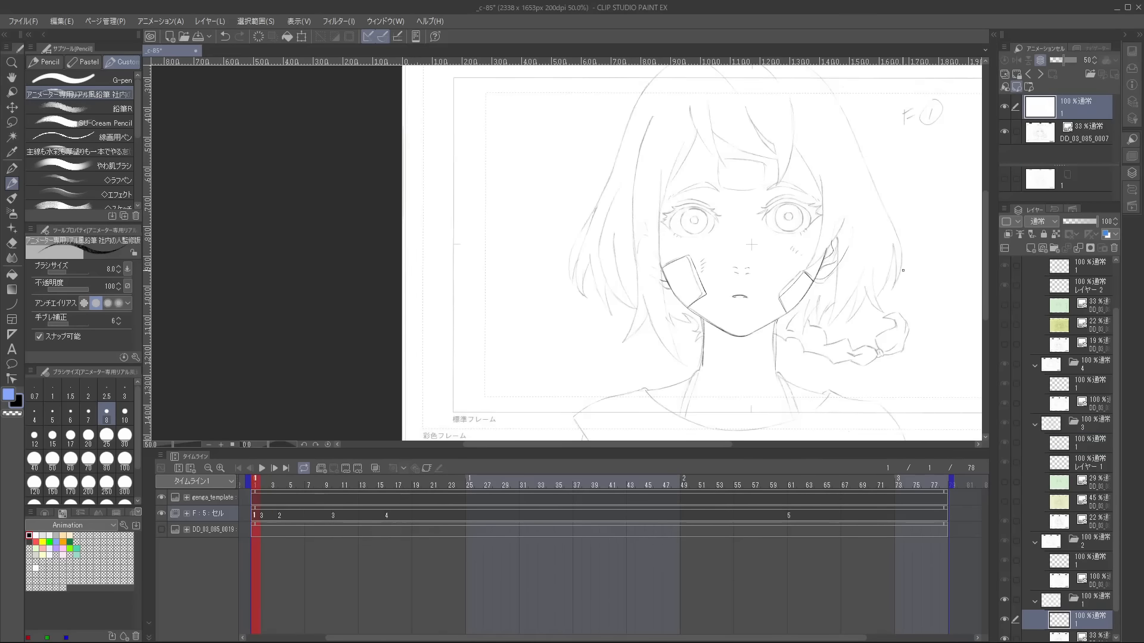
scroll(884, 281, "up", 2)
scroll(894, 305, "down", 2)
key("comma")
scroll(786, 304, "up", 2)
scroll(795, 305, "up", 1)
key("e")
key("period")
key("comma")
key("period")
key("comma")
left_click(375, 468)
Redraw the neck line on the braid side from the jaw down to the shoulder.
scroll(776, 302, "up", 1)
left_click(777, 302)
key("p")
left_click_drag(783, 268, 786, 346)
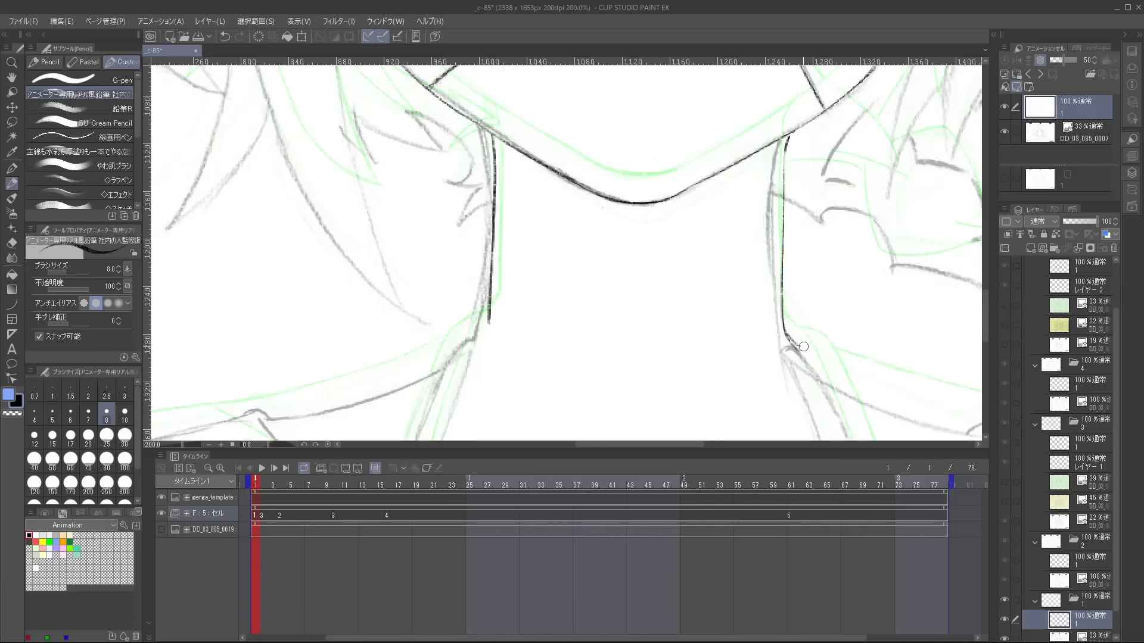
Trace the shoulder line from the neck base on the braid side, checking it against cel 3 and undoing the last stroke.
left_click_drag(818, 278, 703, 207)
key("period")
key("comma")
key("period")
key("comma")
left_click_drag(688, 277, 854, 343)
scroll(856, 334, "down", 1)
left_click_drag(861, 287, 737, 251)
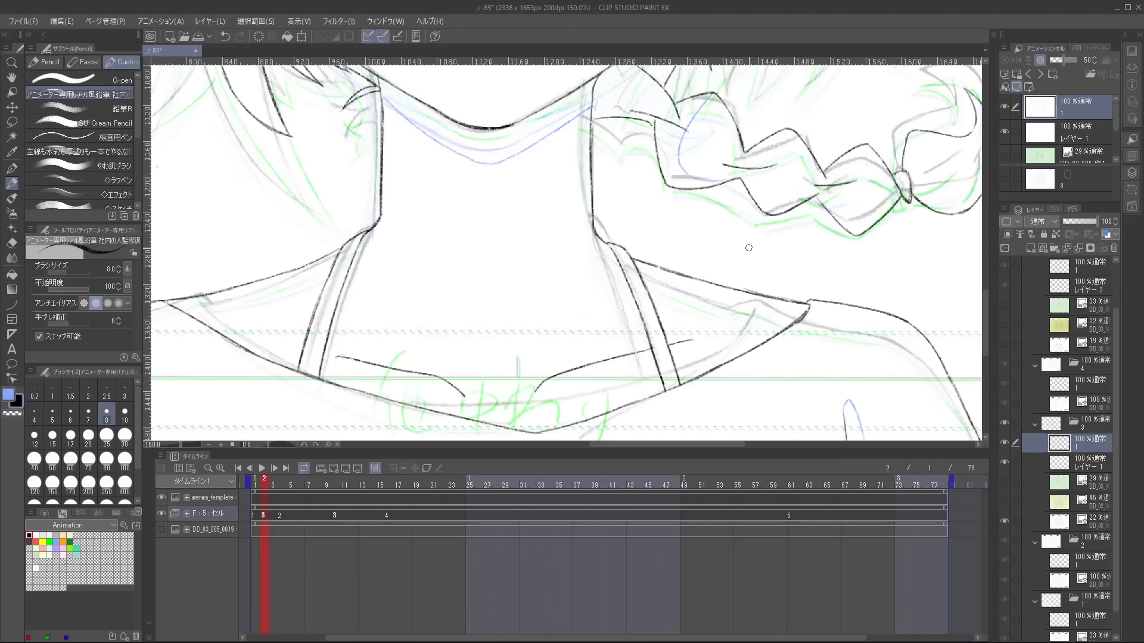
key("period")
key("comma")
scroll(796, 275, "down", 2)
key("period")
key("comma")
scroll(796, 271, "down", 1)
scroll(787, 267, "up", 2)
key("period")
key("comma")
scroll(785, 262, "up", 1)
key("ctrl+z")
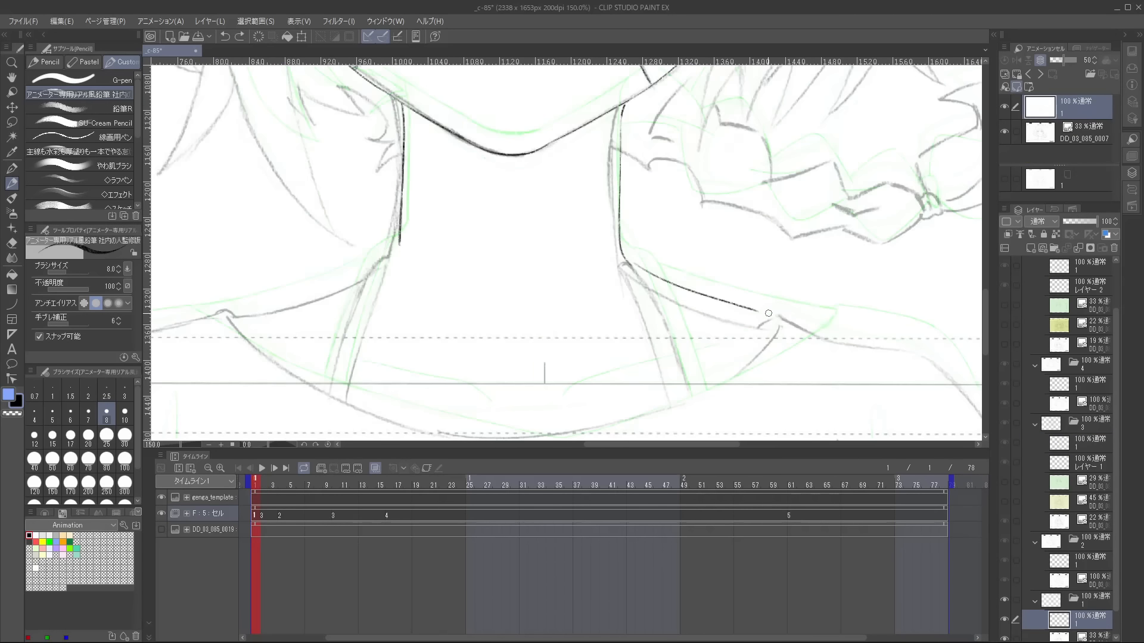
Continue the shoulder line outward from the neckline edge over the rounded shoulder on the braid side.
left_click_drag(742, 310, 882, 327)
left_click_drag(903, 303, 710, 257)
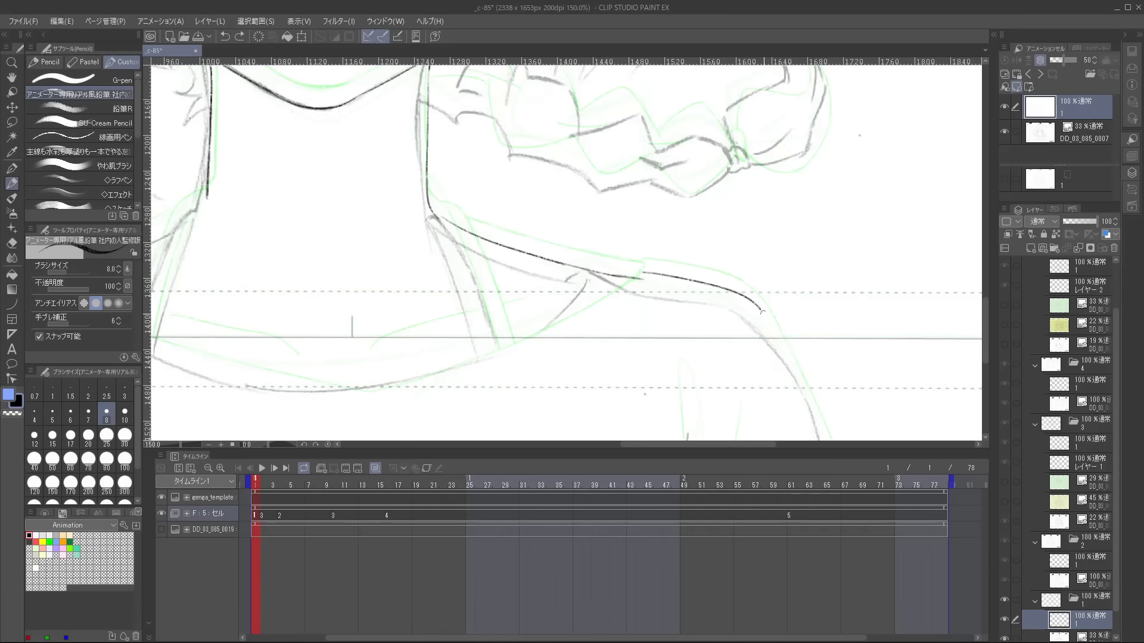
left_click_drag(796, 299, 781, 222)
key("comma")
key("period")
key("period")
scroll(781, 222, "down", 1)
left_click_drag(798, 131, 890, 391)
key("comma")
left_click_drag(954, 313, 924, 378)
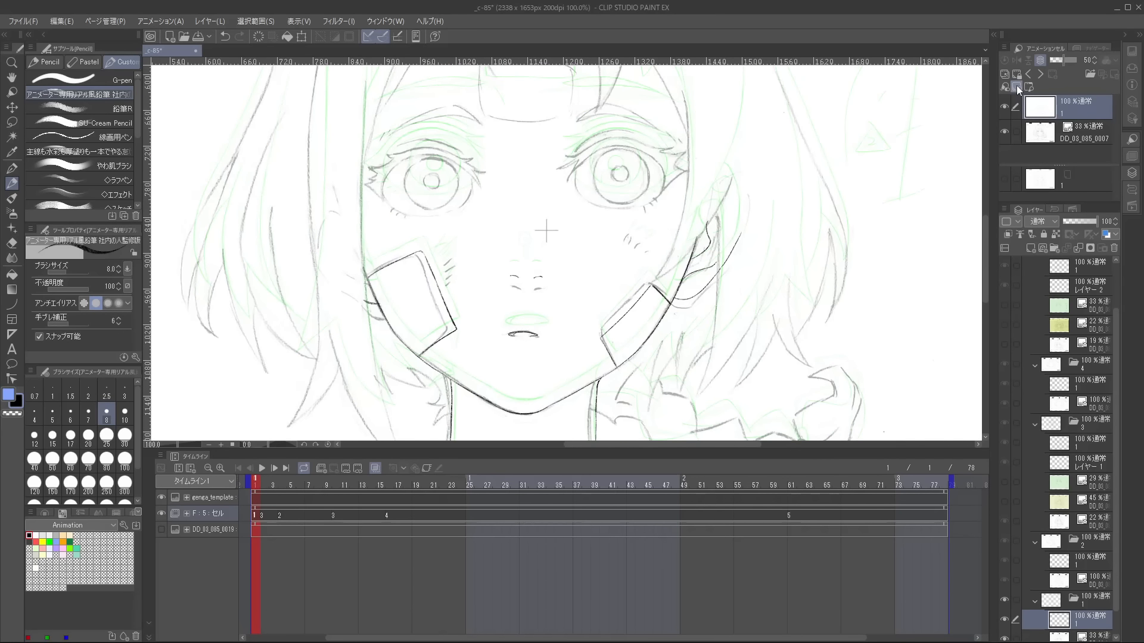
Add cel 3 to cel 1's light table and shift it to line up with the face.
left_click(1017, 87)
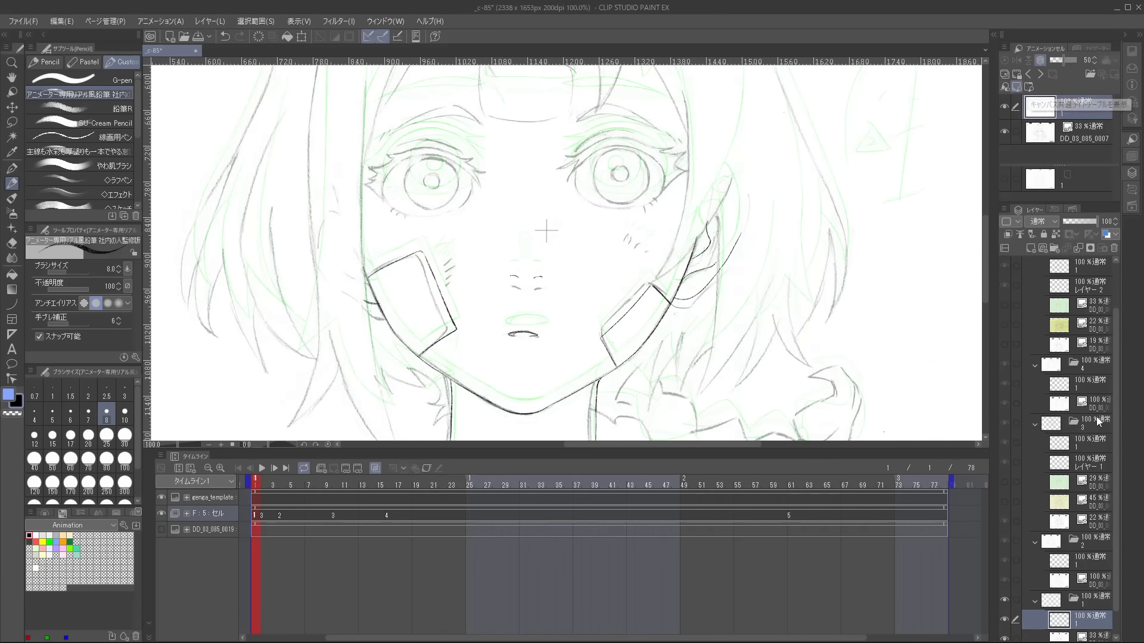
left_click_drag(1095, 420, 1075, 192)
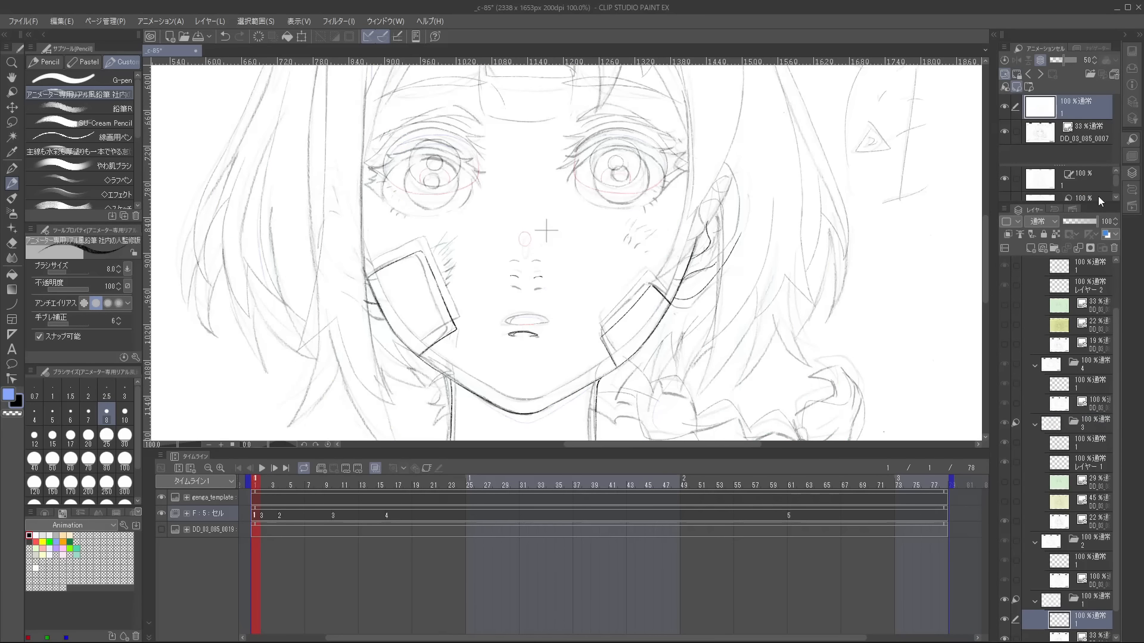
left_click(1096, 195)
scroll(1116, 189, "down", 1)
left_click_drag(815, 337, 811, 345)
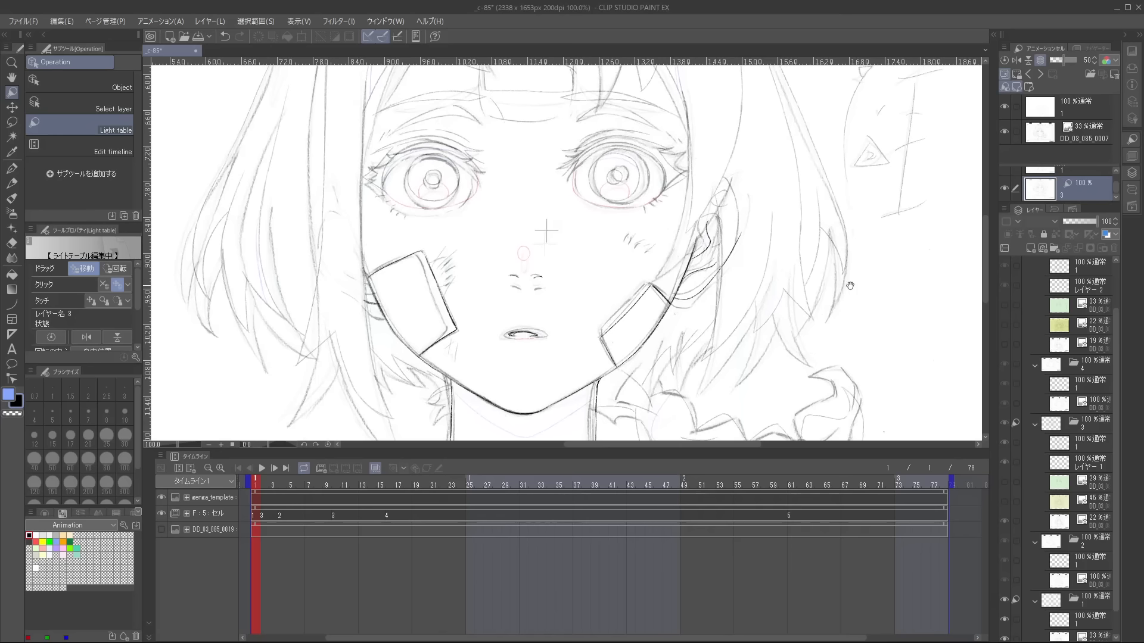
Select cel 1's drawing layer and touch up its face lines, comparing them with the neighbouring cel.
left_click_drag(860, 342, 905, 323)
scroll(1089, 555, "down", 2)
left_click(1060, 594)
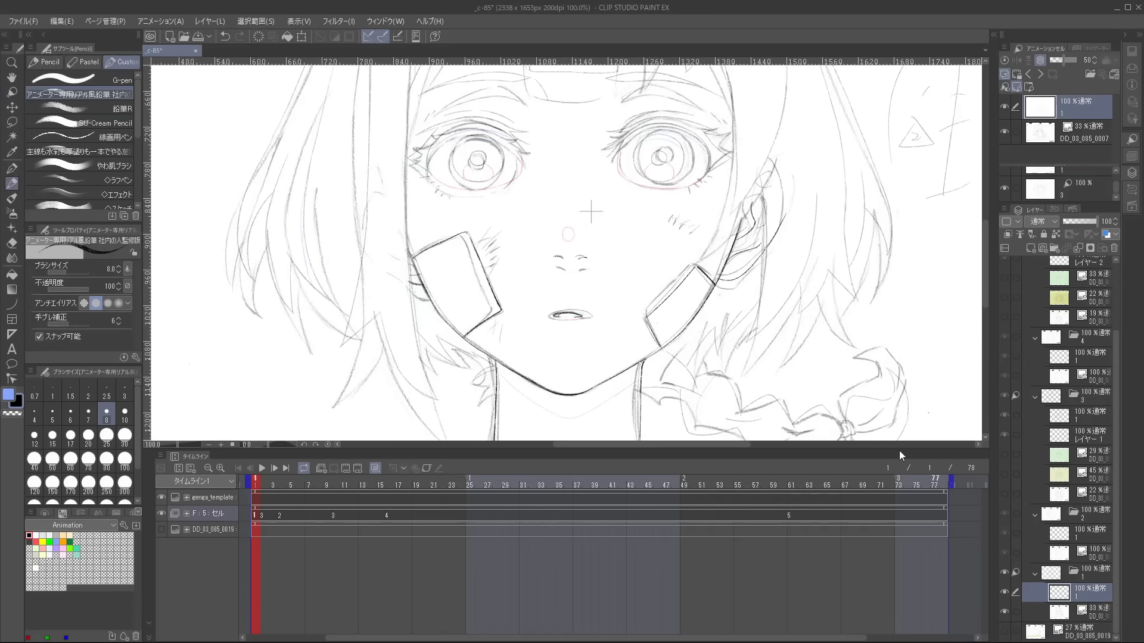
scroll(579, 241, "up", 2)
key("e")
key("p")
scroll(620, 204, "down", 2)
mouse_move(638, 201)
left_mouse_down()
mouse_move(684, 309)
mouse_move(674, 241)
left_mouse_up()
key("Right")
key("Left")
Trace the outer corner and upper-lid contour of cel 1's open eye on the side opposite the braid, undoing one stroke.
scroll(484, 317, "up", 2)
key("e")
scroll(483, 314, "down", 2)
scroll(482, 138, "up", 4)
key("p")
left_click_drag(453, 290, 537, 353)
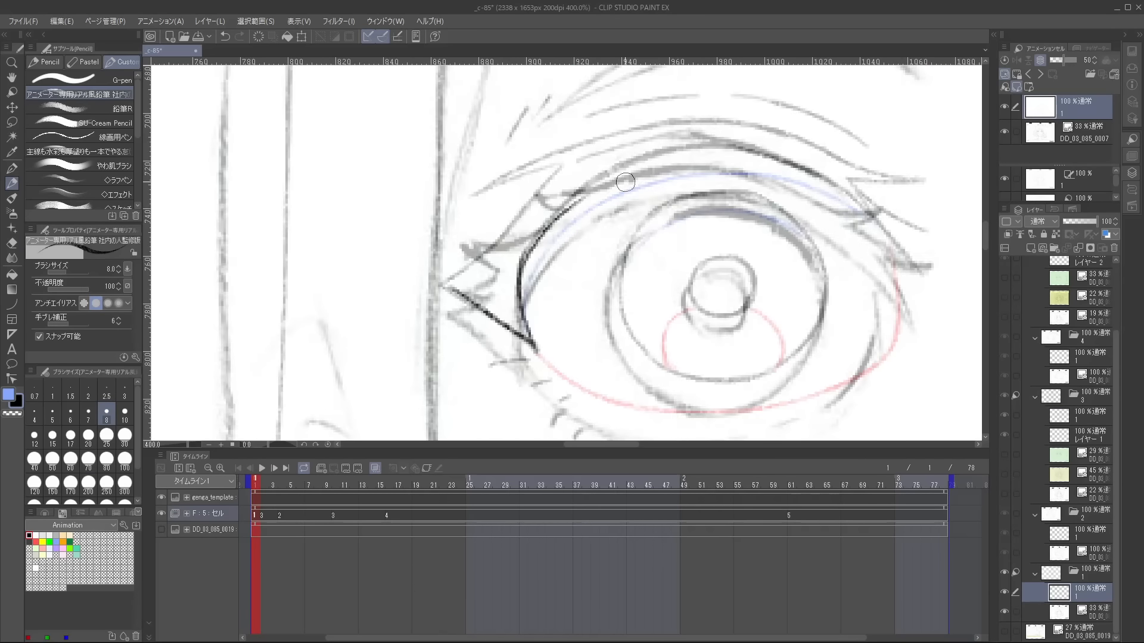
left_click_drag(625, 182, 597, 171)
key("ctrl+z")
left_click_drag(516, 324, 563, 157)
left_click_drag(514, 297, 554, 170)
left_click_drag(462, 383, 488, 257)
Trace the remaining lid, lash and iris lines of cel 1's open eyes, erasing overlapping ends.
scroll(488, 256, "down", 2)
mouse_move(685, 196)
left_mouse_down()
mouse_move(734, 224)
mouse_move(722, 181)
left_mouse_up()
scroll(655, 239, "up", 1)
key("e")
mouse_move(648, 235)
left_mouse_down()
mouse_move(658, 324)
mouse_move(636, 344)
left_mouse_up()
key("p")
scroll(649, 283, "up", 2)
left_click_drag(361, 249, 585, 215)
left_click_drag(715, 167, 789, 260)
Trace the remaining brow and forehead plaster lines of cel 1.
left_click_drag(587, 186, 590, 371)
left_click_drag(400, 344, 361, 347)
left_click_drag(439, 376, 428, 381)
mouse_move(560, 274)
left_mouse_down()
mouse_move(596, 257)
mouse_move(571, 286)
left_mouse_up()
key("e")
key("p")
Trace the hair edge running from the fringe down to the temple opposite the braid, erasing along the overlap.
scroll(572, 280, "down", 3)
left_click_drag(531, 120, 485, 294)
key("e")
left_click_drag(469, 227, 483, 282)
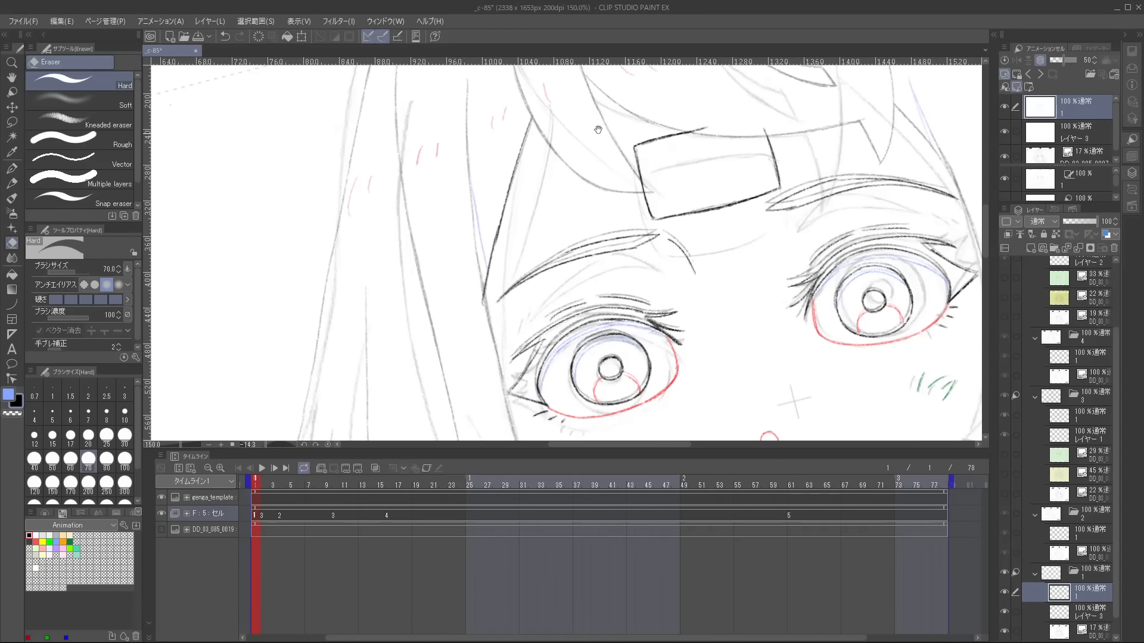
key("p")
Trace the first fringe locks falling over the forehead plaster in cel 1, erasing overlaps and undoing the last change.
left_click_drag(598, 130, 642, 301)
left_click_drag(562, 191, 620, 339)
left_click_drag(620, 179, 668, 251)
left_click_drag(539, 213, 384, 324)
key("e")
mouse_move(626, 168)
left_mouse_down()
mouse_move(585, 347)
mouse_move(581, 296)
left_mouse_up()
key("p")
key("e")
key("p")
key("ctrl+z")
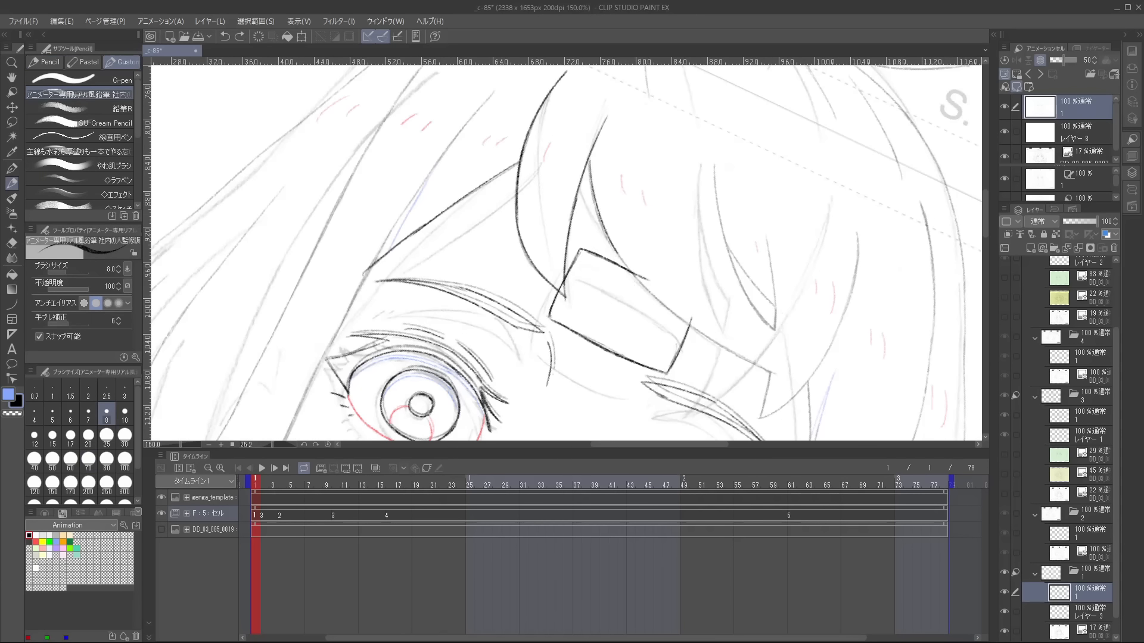
Trace the next pointed fringe strands beside and above the forehead plaster in cel 1.
left_click_drag(589, 160, 637, 277)
left_click_drag(638, 277, 581, 238)
left_click_drag(786, 225, 754, 135)
left_click_drag(703, 277, 705, 245)
left_click_drag(697, 243, 721, 286)
left_click_drag(721, 286, 668, 376)
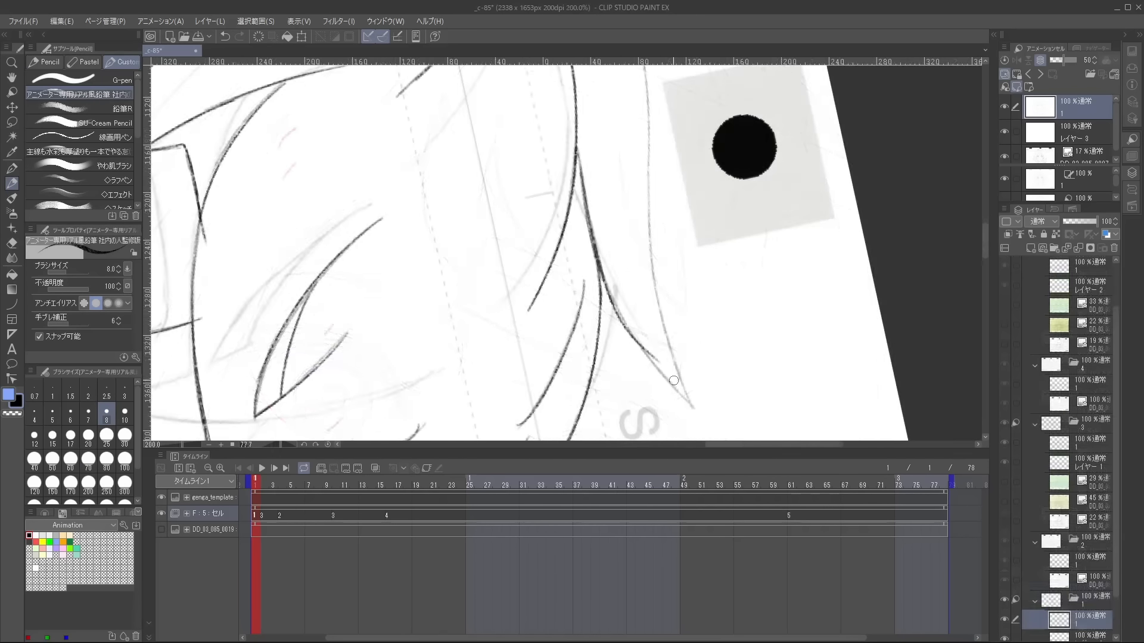
left_click_drag(660, 377, 639, 331)
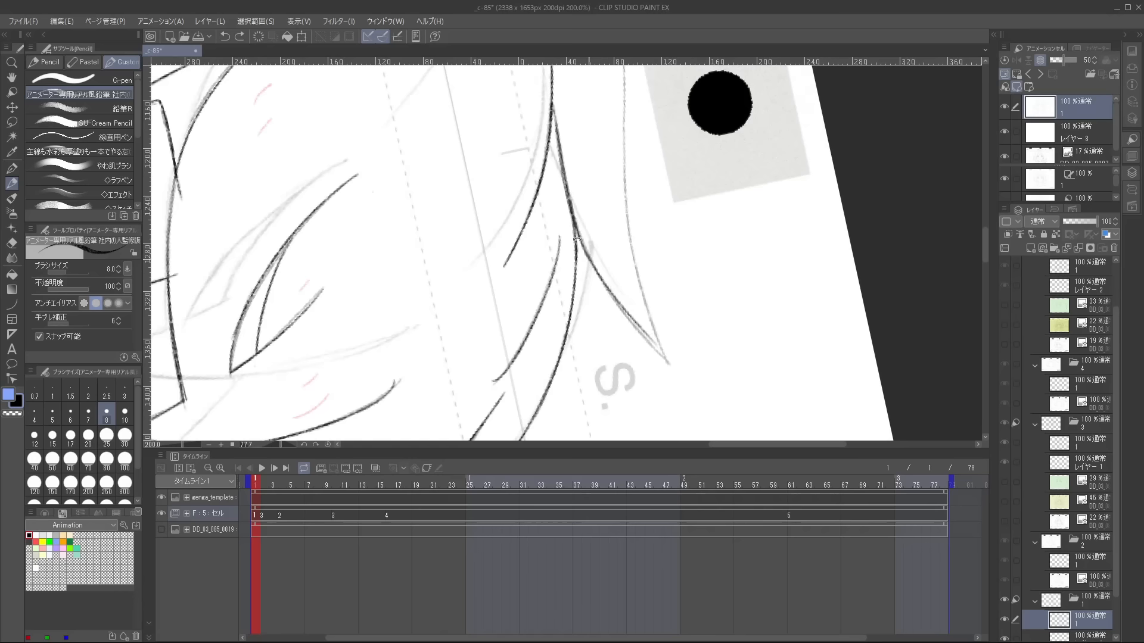
Trace the curved tuft of hair on the crown of cel 1 and clean its overlap with the eraser.
left_click_drag(651, 135, 638, 219)
left_click_drag(607, 155, 619, 327)
key("e")
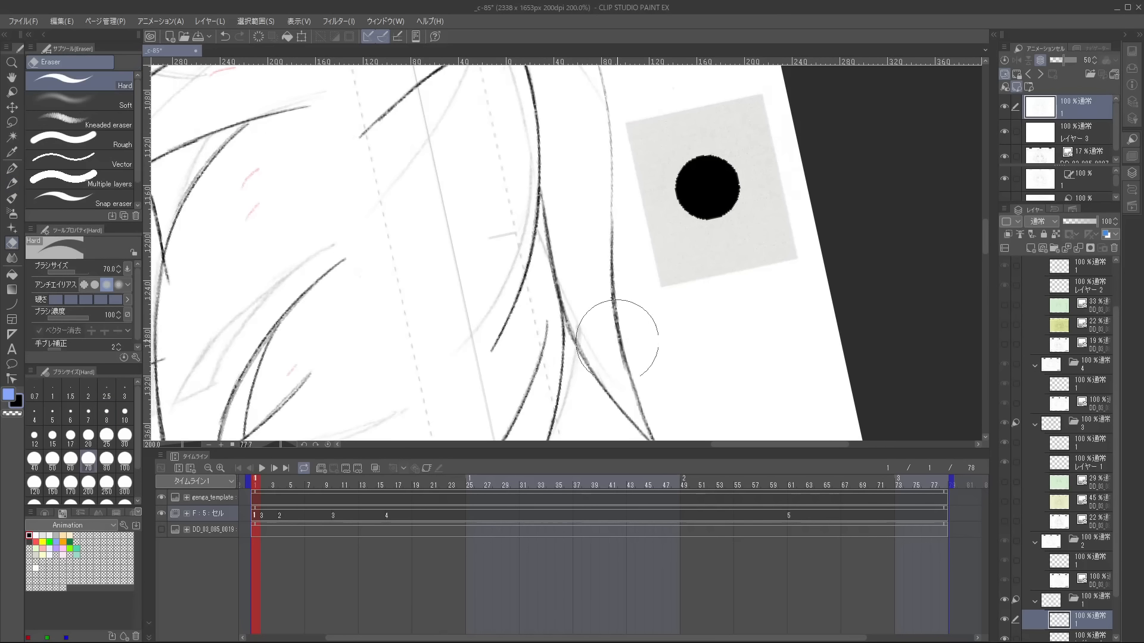
left_click_drag(605, 130, 603, 245)
key("p")
mouse_move(572, 138)
left_mouse_down()
mouse_move(578, 257)
mouse_move(618, 368)
left_mouse_up()
Trace the remaining long hair strands of cel 1, cleaning up their stray ends.
scroll(649, 234, "down", 2)
left_click_drag(653, 235, 567, 173)
scroll(544, 220, "up", 1)
mouse_move(544, 220)
left_mouse_down()
mouse_move(526, 255)
mouse_move(535, 279)
left_mouse_up()
key("e")
key("p")
scroll(582, 288, "down", 4)
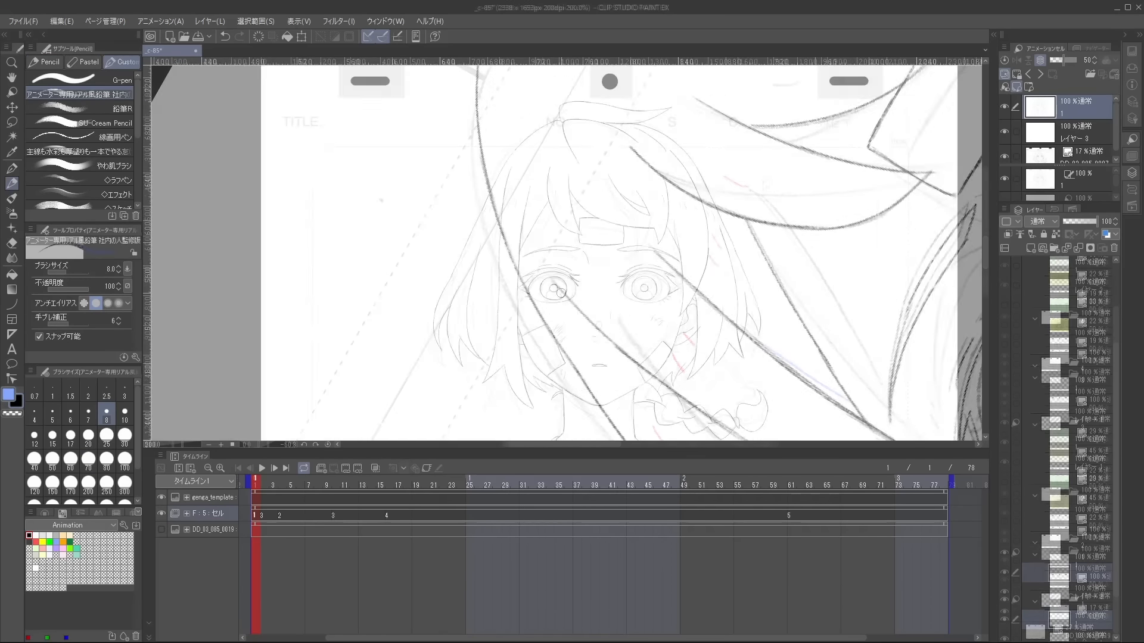
Write the circled cel label F1 beside the head and hide cel 1's layout sketch layer.
scroll(582, 289, "up", 2)
left_click_drag(765, 196, 766, 222)
left_click_drag(765, 197, 780, 194)
left_click_drag(798, 201, 798, 219)
left_click_drag(801, 191, 805, 190)
left_click(1004, 156)
scroll(766, 310, "down", 2)
left_click_drag(765, 317, 740, 279)
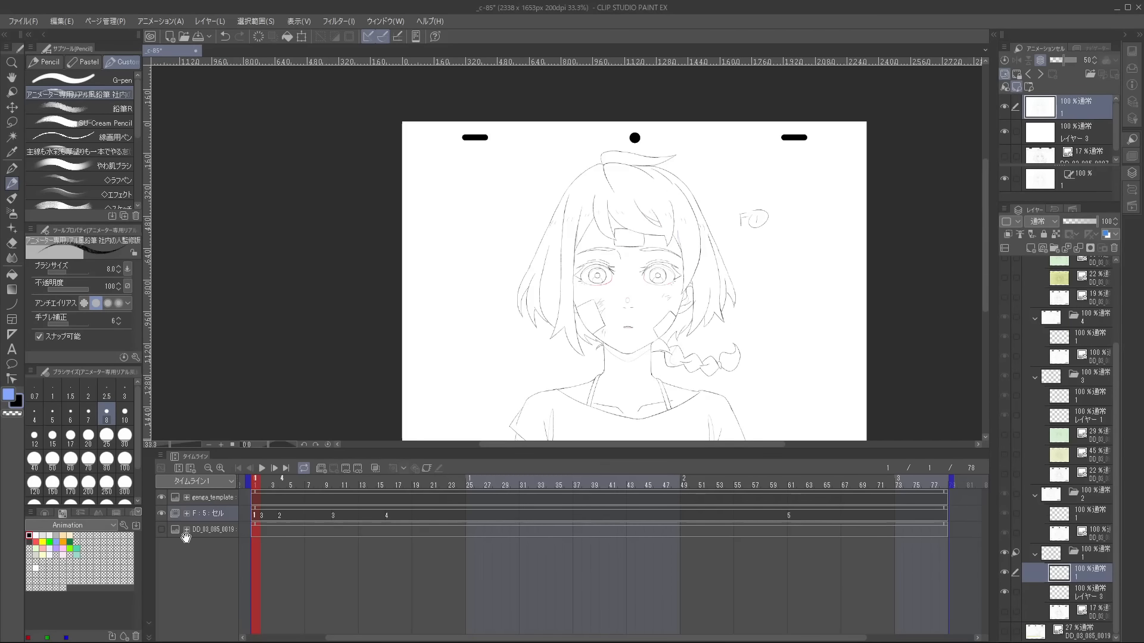
Display cel 2 at frame 4 and turn on onion skin for the neighbouring cels.
left_click(283, 518)
scroll(643, 301, "up", 2)
mouse_move(288, 484)
left_mouse_down()
mouse_move(341, 481)
mouse_move(255, 486)
left_mouse_up()
scroll(679, 335, "down", 1)
left_click(281, 516)
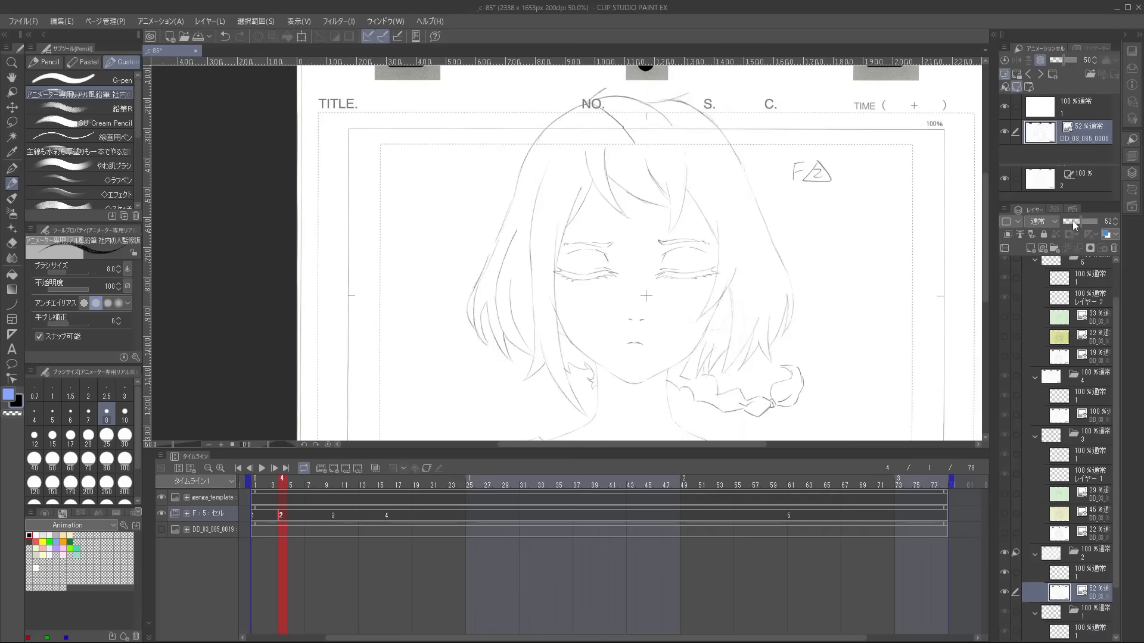
left_click(375, 468)
Trace cel 2's jaw line from cheek to cheek around the chin, undoing and redrawing the unsatisfactory strokes.
scroll(585, 205, "up", 3)
scroll(446, 291, "up", 2)
mouse_move(376, 193)
left_mouse_down()
mouse_move(423, 296)
mouse_move(541, 393)
left_mouse_up()
key("ctrl+z")
mouse_move(431, 310)
left_mouse_down()
mouse_move(548, 398)
mouse_move(498, 334)
left_mouse_up()
scroll(541, 390, "up", 1)
mouse_move(452, 355)
left_mouse_down()
mouse_move(592, 383)
mouse_move(732, 298)
left_mouse_up()
key("ctrl+z")
left_click_drag(789, 280, 778, 286)
key("ctrl+z")
left_click_drag(575, 391, 730, 308)
key("ctrl+z")
left_click_drag(578, 390, 728, 312)
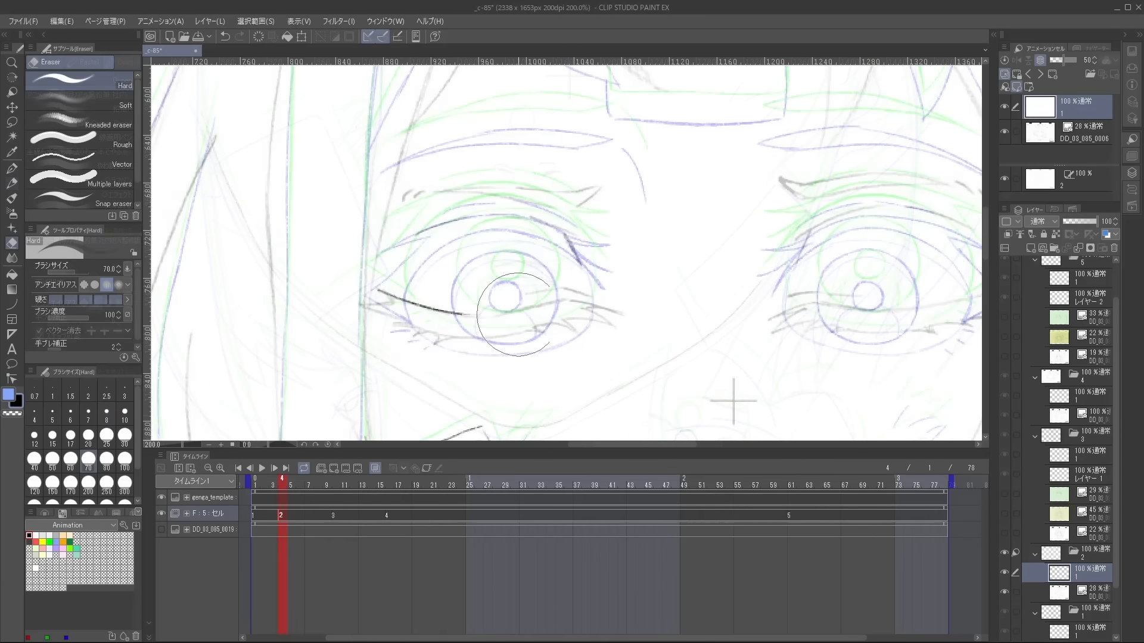
Trace the closed eye's lid line on the side opposite the braid in cel 2, undoing the last stroke.
key("p")
left_click_drag(456, 313, 621, 316)
scroll(606, 314, "up", 2)
key("e")
key("p")
left_click_drag(417, 272, 587, 265)
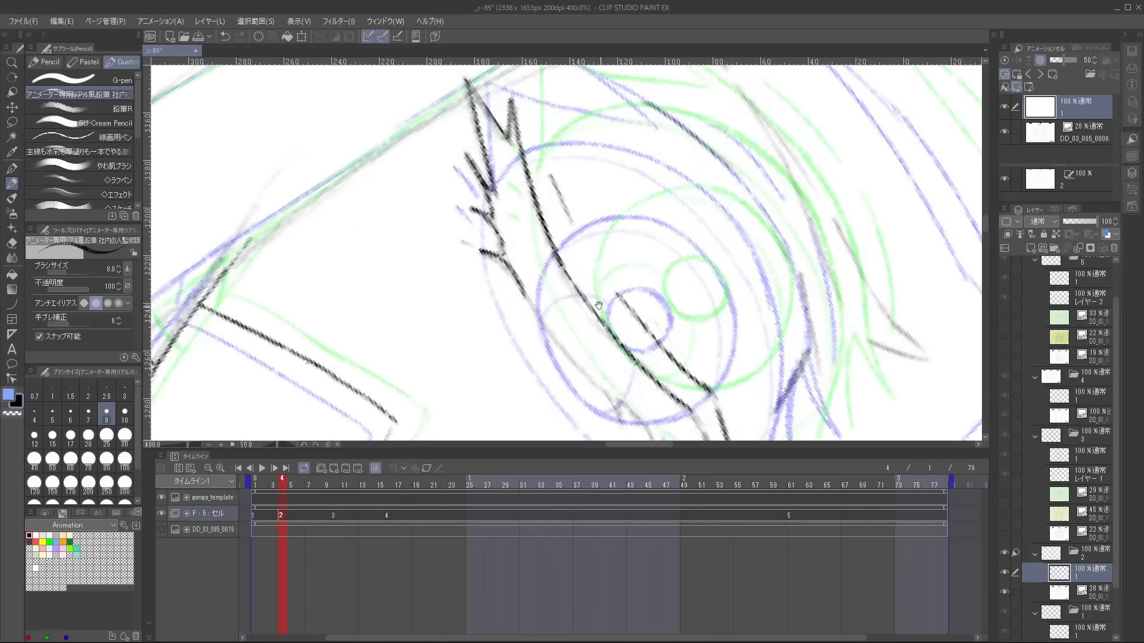
key("ctrl+z")
Trace the lashes and remaining facial lines of cel 2.
left_click_drag(499, 255, 530, 299)
left_click_drag(570, 354, 467, 232)
key("e")
key("p")
left_click_drag(424, 176, 600, 400)
mouse_move(566, 326)
left_mouse_down()
mouse_move(605, 403)
mouse_move(625, 411)
left_mouse_up()
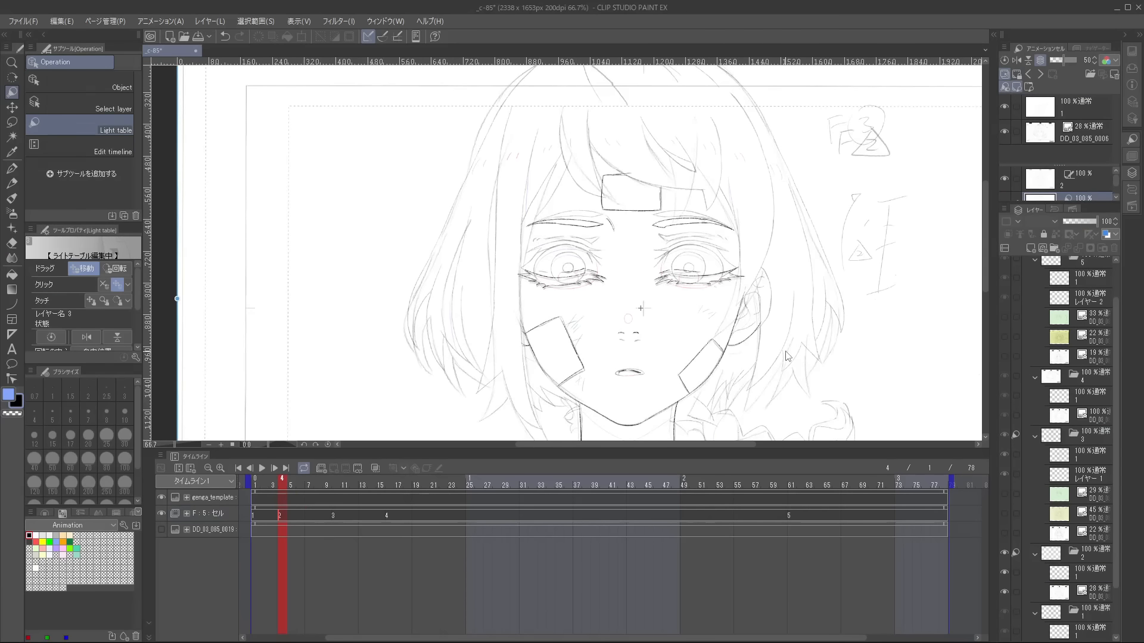
Add cel 3 to cel 2's light table, lower the layout sketch's opacity to 16%, and reselect the drawing layer.
left_click(1072, 179)
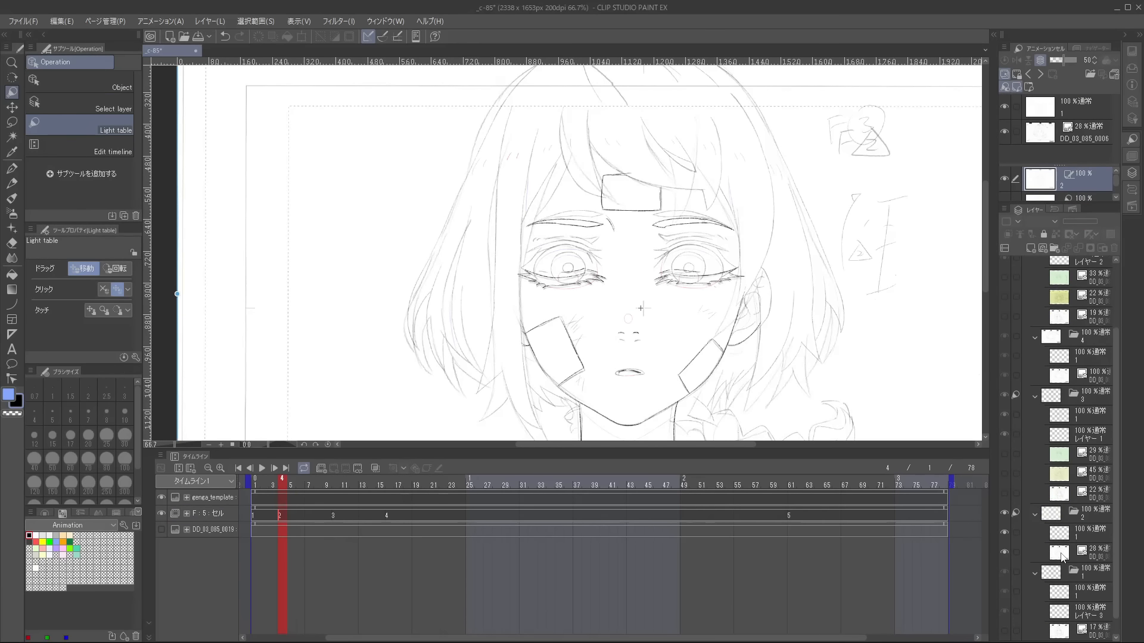
left_click(1061, 555)
left_click(1068, 221)
left_click(1067, 533)
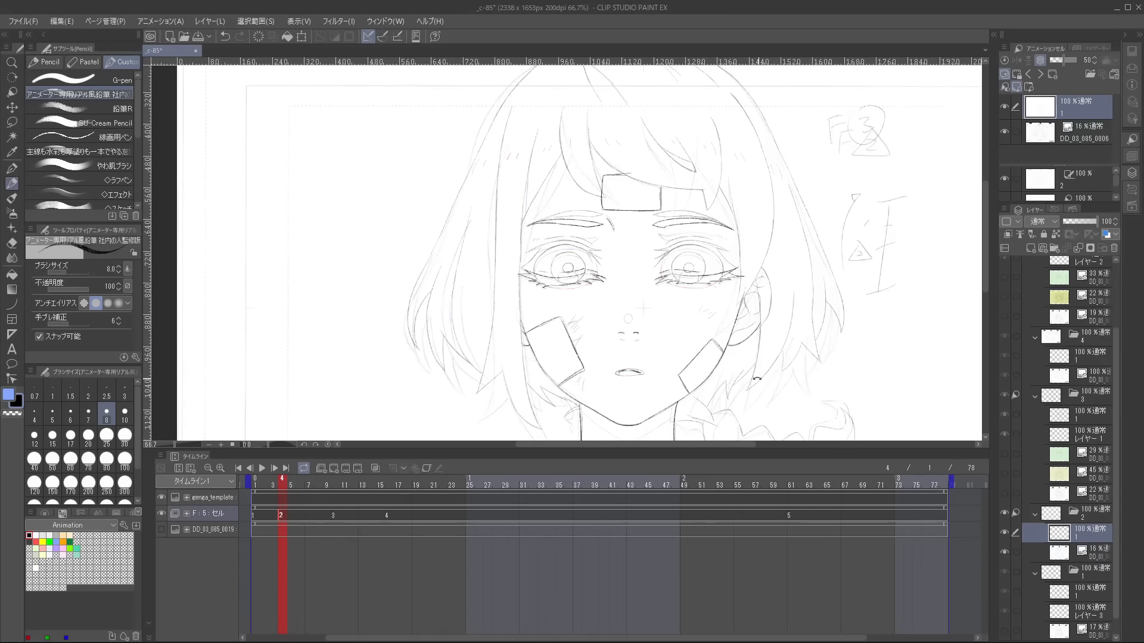
Trace cel 2's outer face contour and adjacent side lines over the light-table drawing of cel 3.
scroll(795, 246, "up", 1)
left_click_drag(795, 246, 797, 273)
scroll(798, 273, "down", 1)
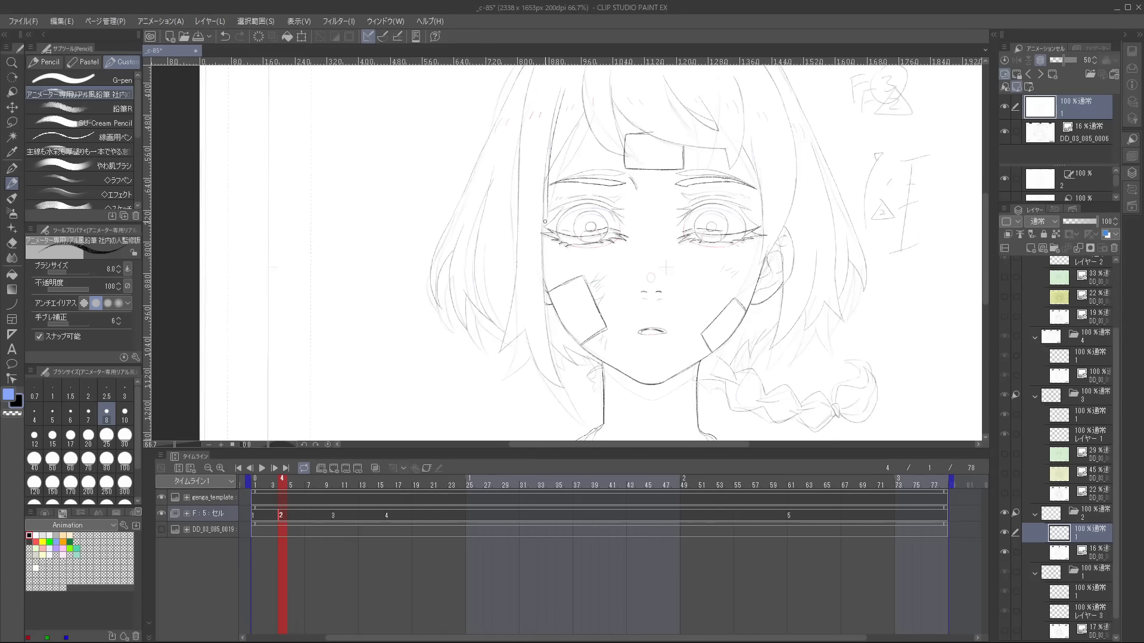
left_click_drag(549, 327, 525, 267)
scroll(524, 267, "up", 1)
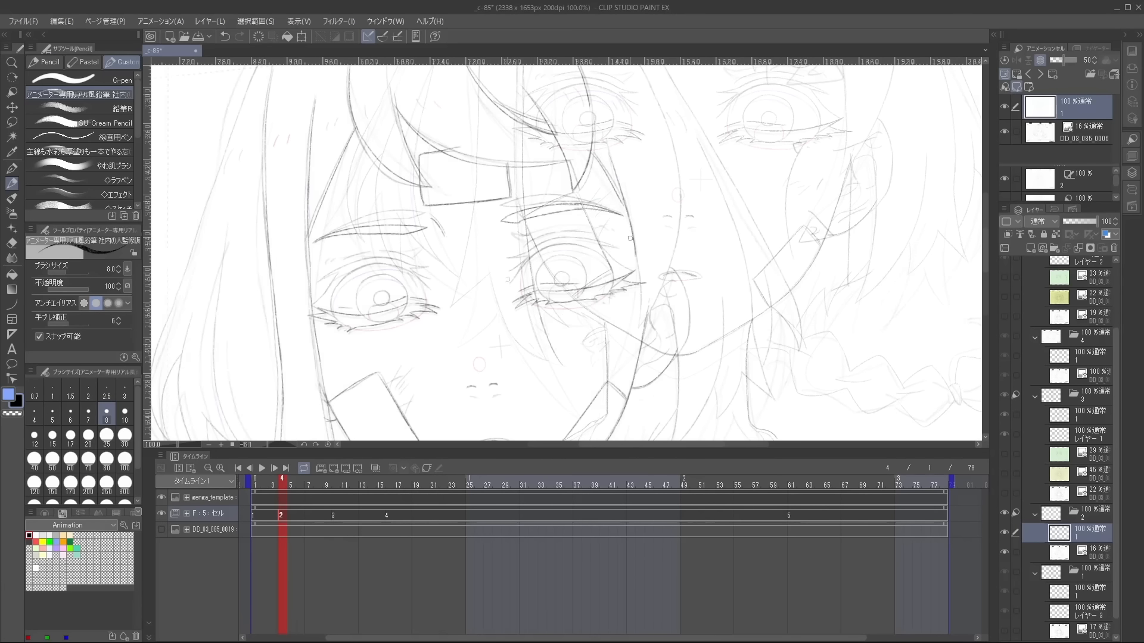
left_click_drag(598, 158, 635, 253)
left_click_drag(629, 201, 612, 145)
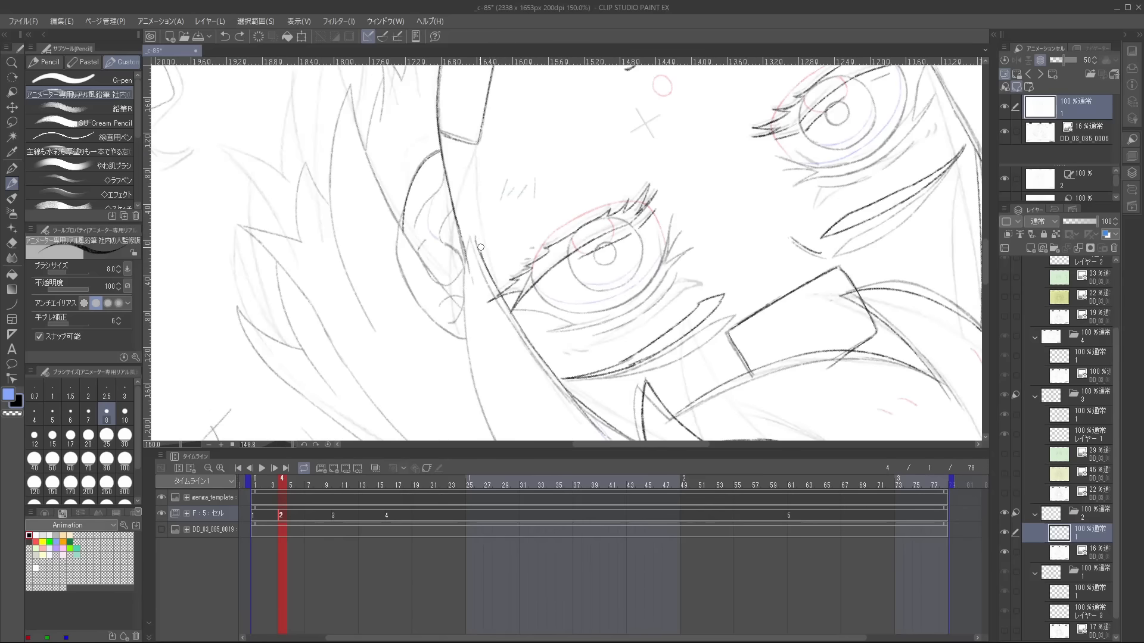
Undo the last two strokes and redraw the face line at the temple between the eye and the ear.
key("ctrl+z")
key("ctrl+z")
left_click_drag(474, 231, 505, 309)
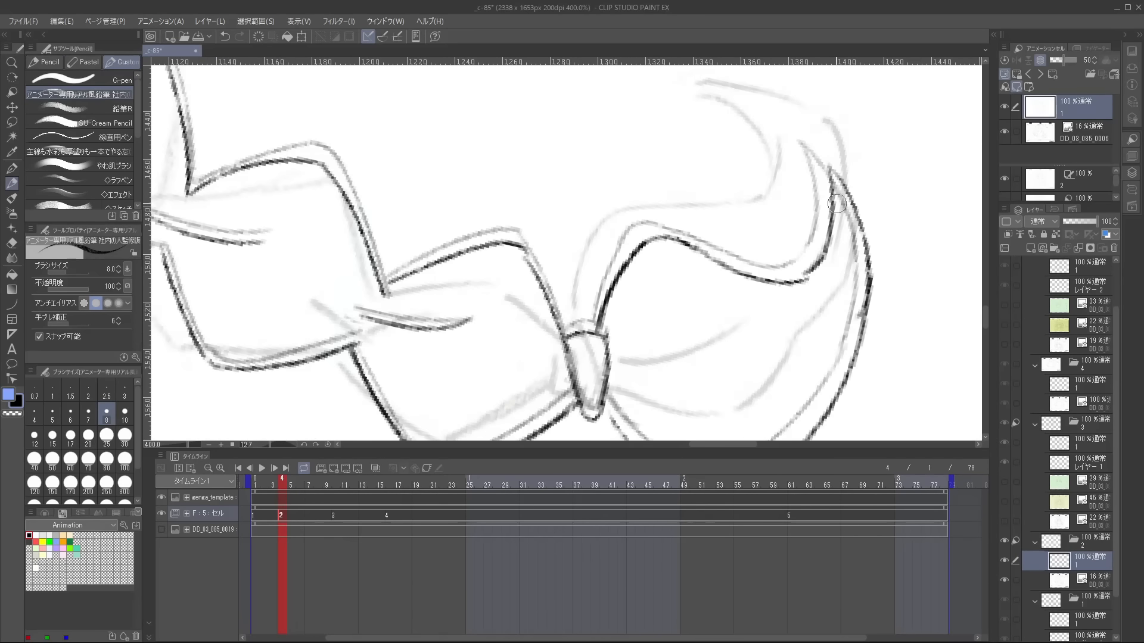
key("e")
key("p")
Trace the next line of cel 2's hair and erase its overrun.
left_click_drag(837, 170, 862, 253)
scroll(863, 303, "down", 1)
scroll(835, 210, "up", 1)
key("e")
scroll(836, 214, "down", 2)
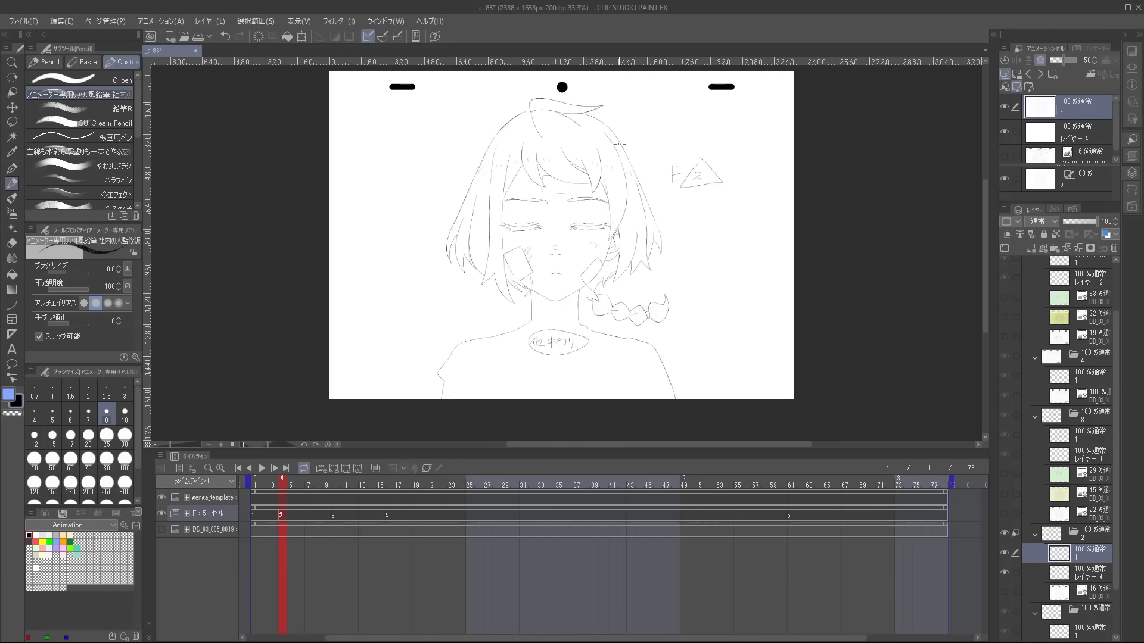
Compare cel 2 with cel 3 and clean up its line work around the fringe and brows.
key("Right")
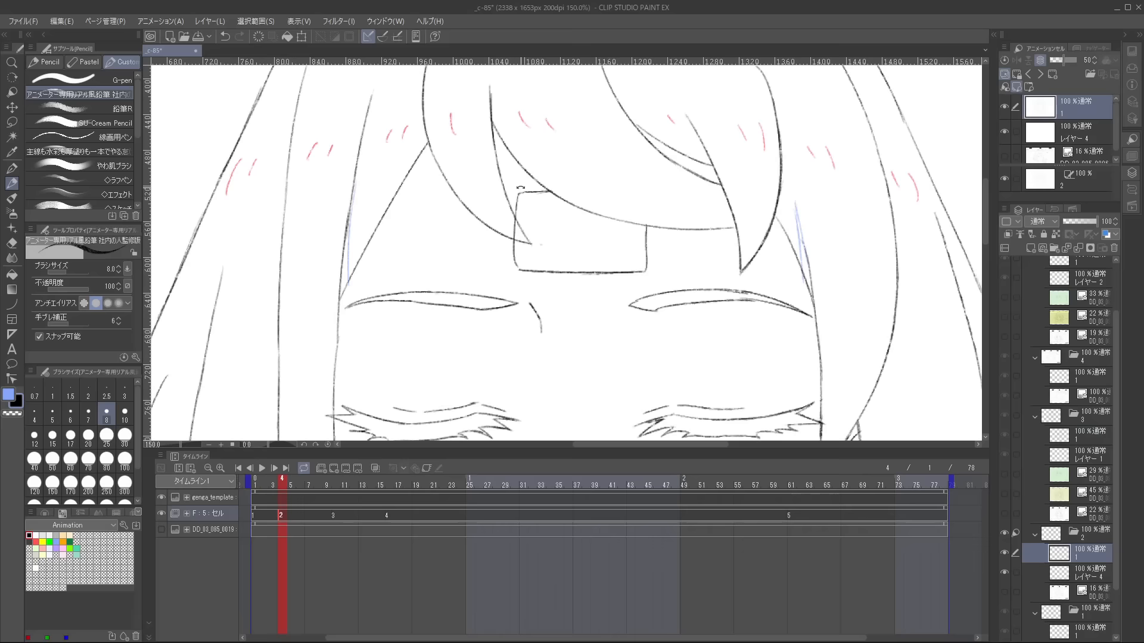
key("e")
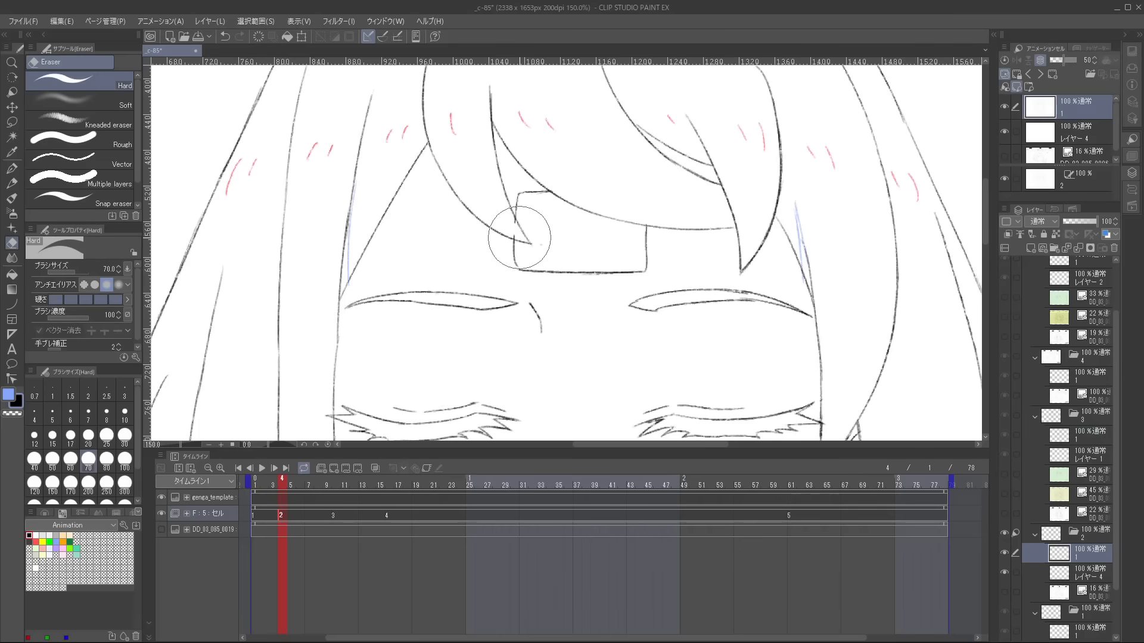
left_click(375, 470)
scroll(643, 243, "up", 1)
key("p")
key("ctrl+0")
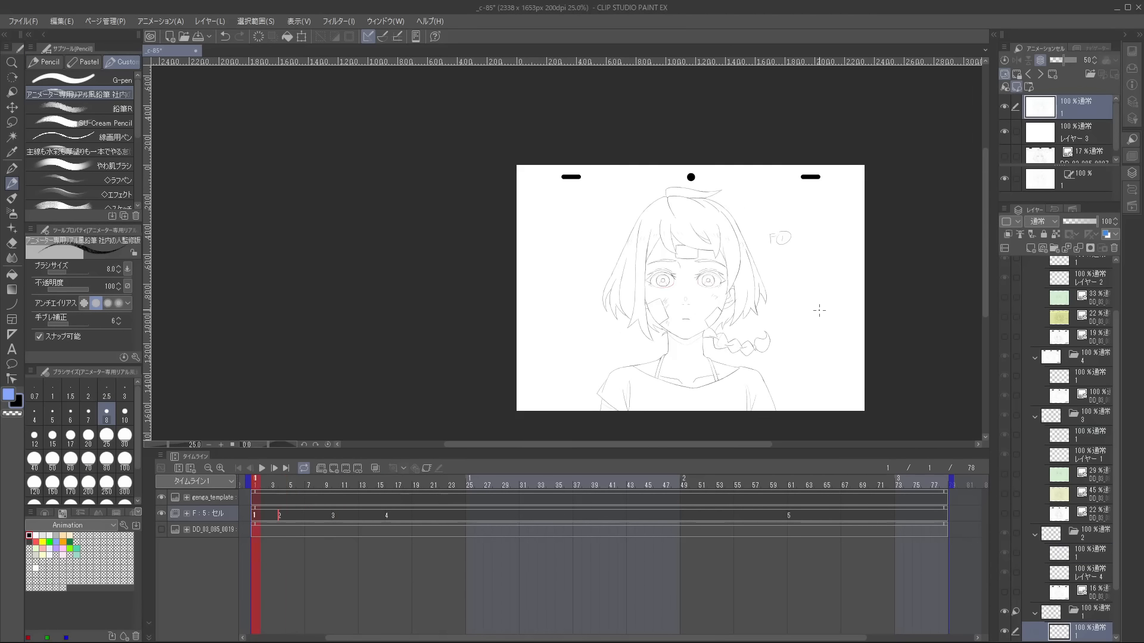
Flip back and forth between cel 2 and its neighbouring cels to check that the lines match.
key(".")
key(".")
key(".")
key(".")
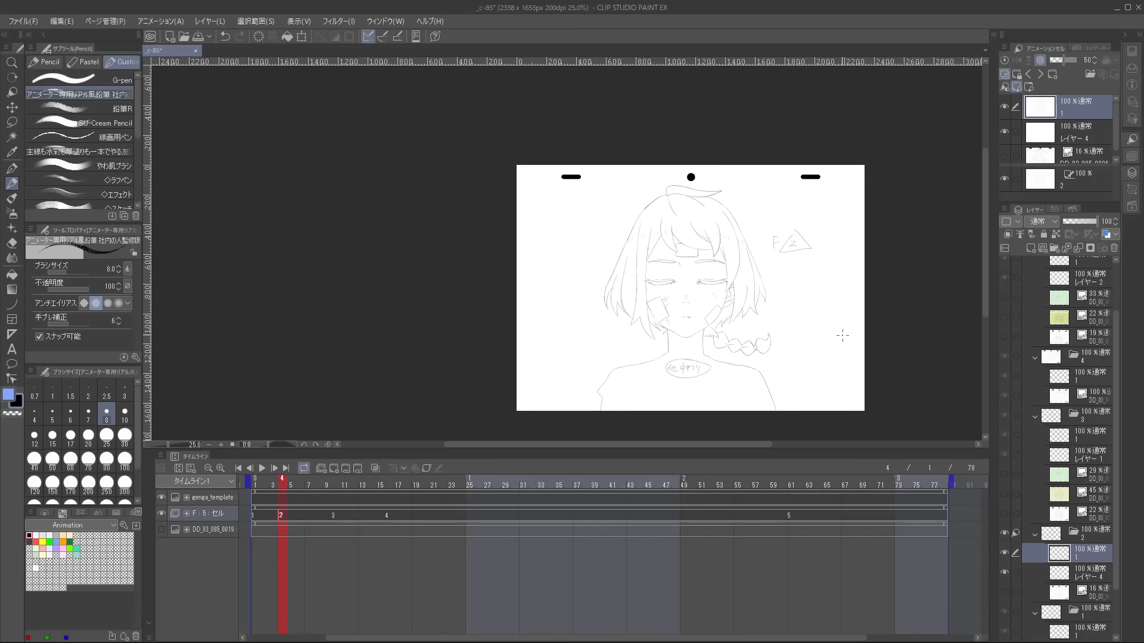
key(".")
key(".")
scroll(832, 313, "up", 1)
key(".")
key("comma")
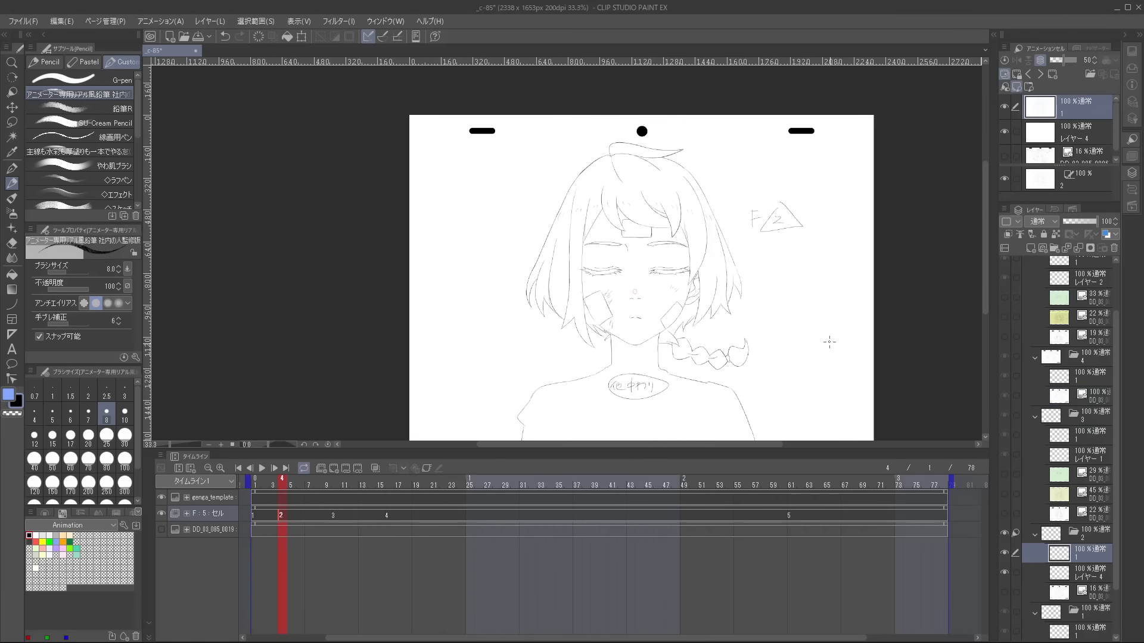
scroll(804, 380, "up", 2)
key("comma")
key("comma")
key("period")
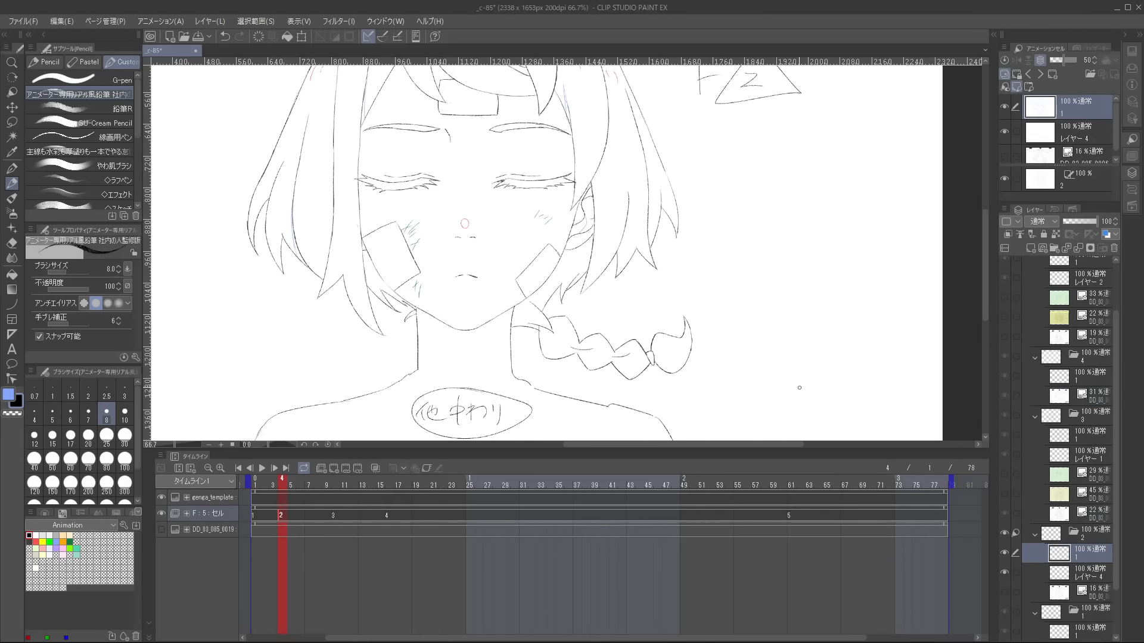
Flip through the cels to cel 4 at frame 16 and select its drawing layer.
scroll(799, 388, "down", 1)
key("period")
key("period")
key("comma")
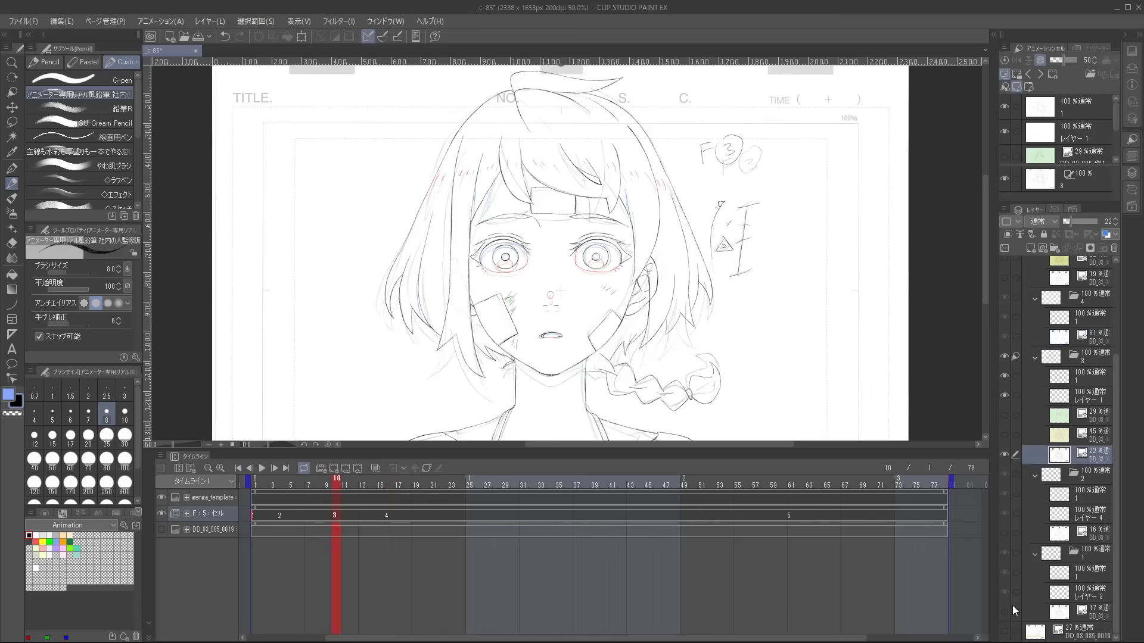
key("period")
left_click(1061, 321)
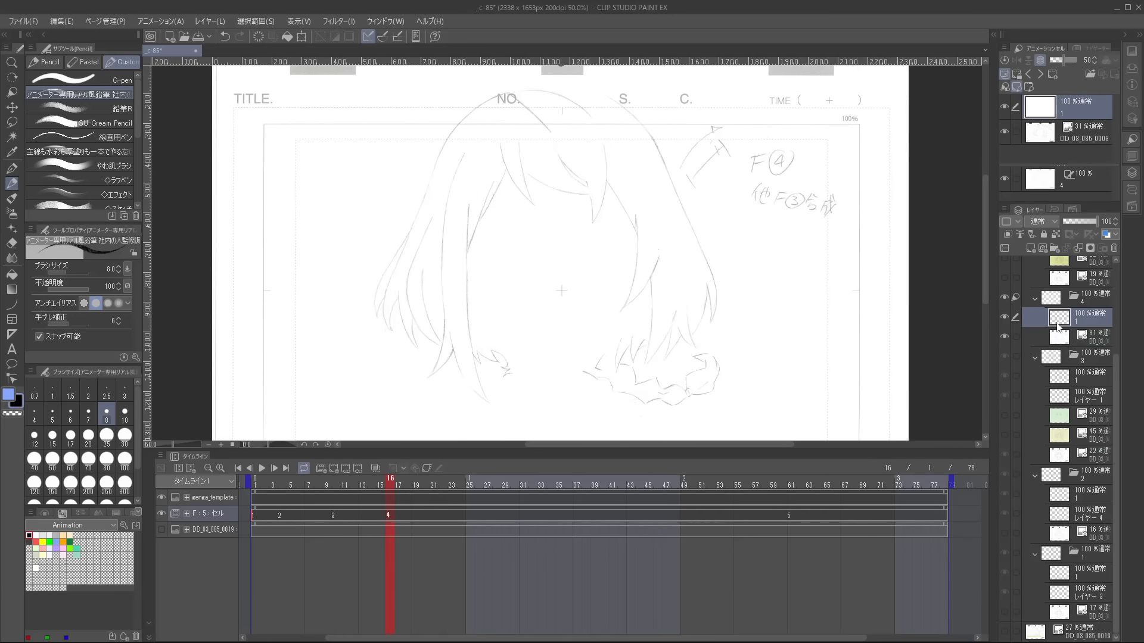
Flip back and forth between cel 4 and its neighbouring cels to compare the hair drawings.
key("comma")
scroll(758, 382, "up", 2)
key("period")
key("comma")
key("period")
key("comma")
scroll(396, 205, "down", 1)
key("period")
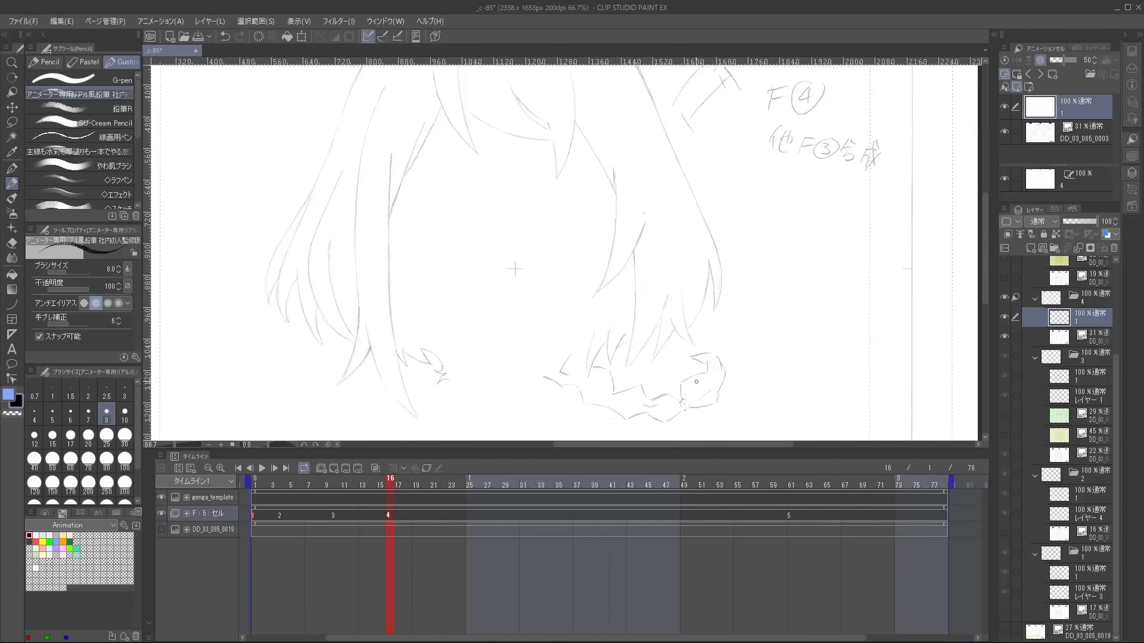
Turn on onion skin and trace the long hair line beside the face in cel 4, erasing overruns between strokes.
left_click(374, 469)
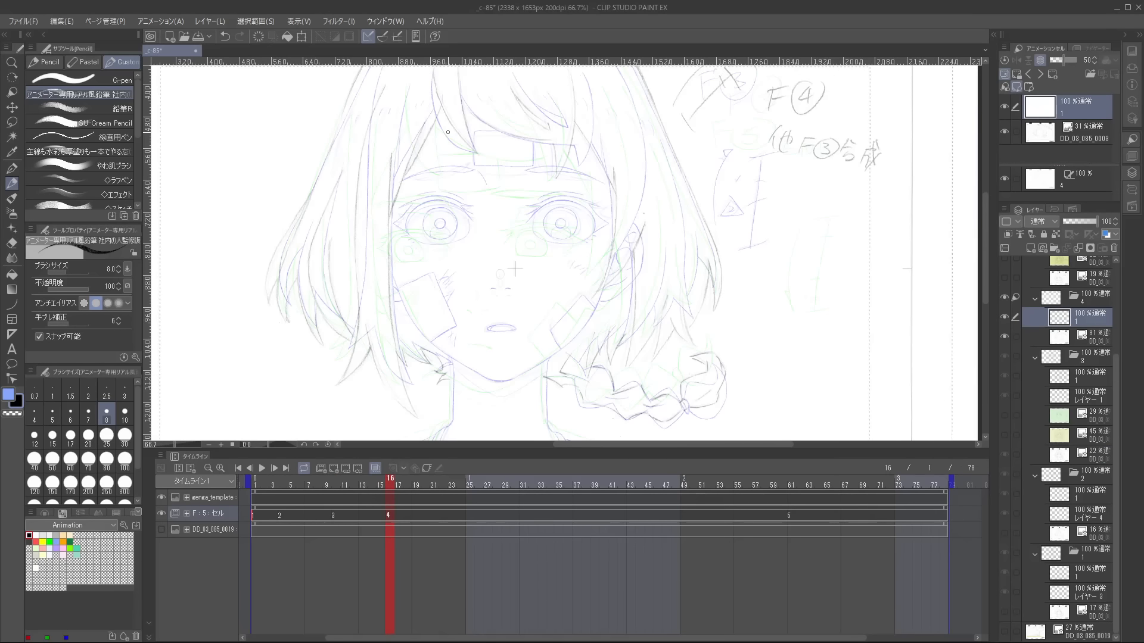
scroll(514, 269, "up", 4)
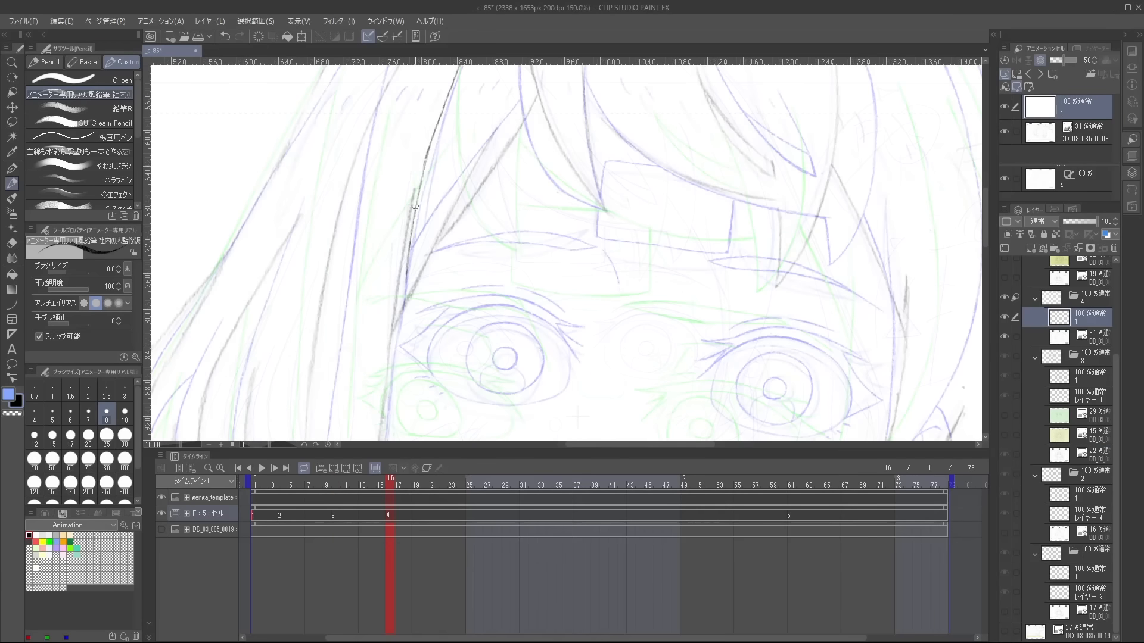
left_click_drag(415, 207, 405, 288)
key("e")
key("p")
left_click_drag(392, 370, 401, 242)
key("e")
key("p")
left_click_drag(381, 352, 395, 191)
key("e")
key("p")
Continue cel 4's side hair strand down to its tip below the cheek, erasing stray parts and undoing the last stroke.
left_click_drag(405, 141, 396, 272)
key("e")
key("p")
key("e")
left_click_drag(407, 403, 447, 311)
key("p")
left_click_drag(436, 252, 451, 329)
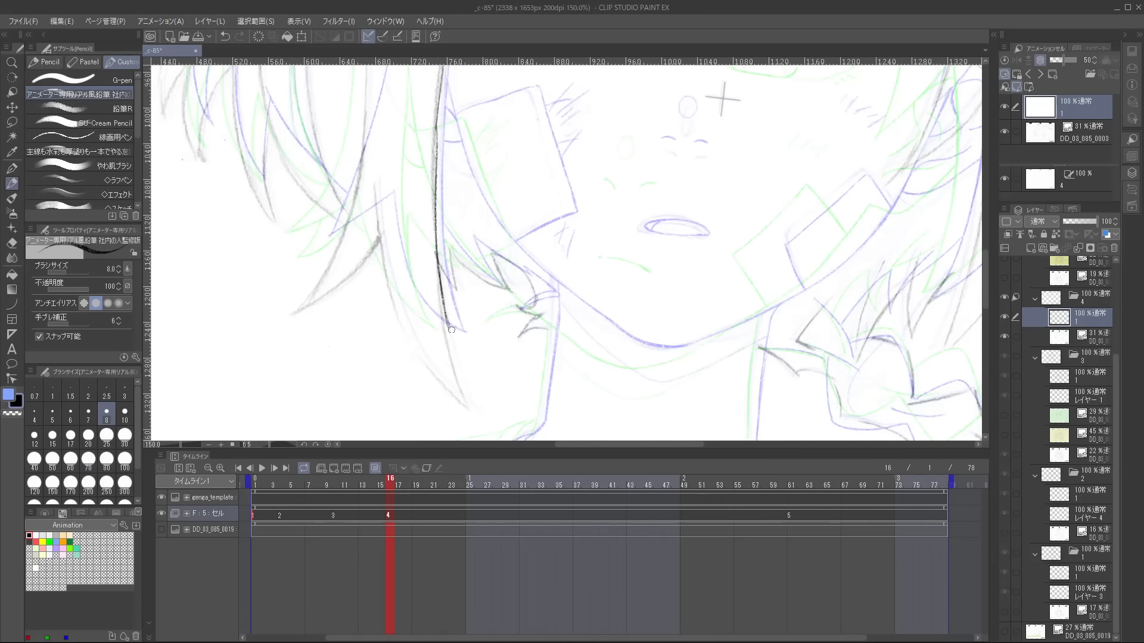
left_click_drag(387, 225, 452, 327)
key("ctrl+z")
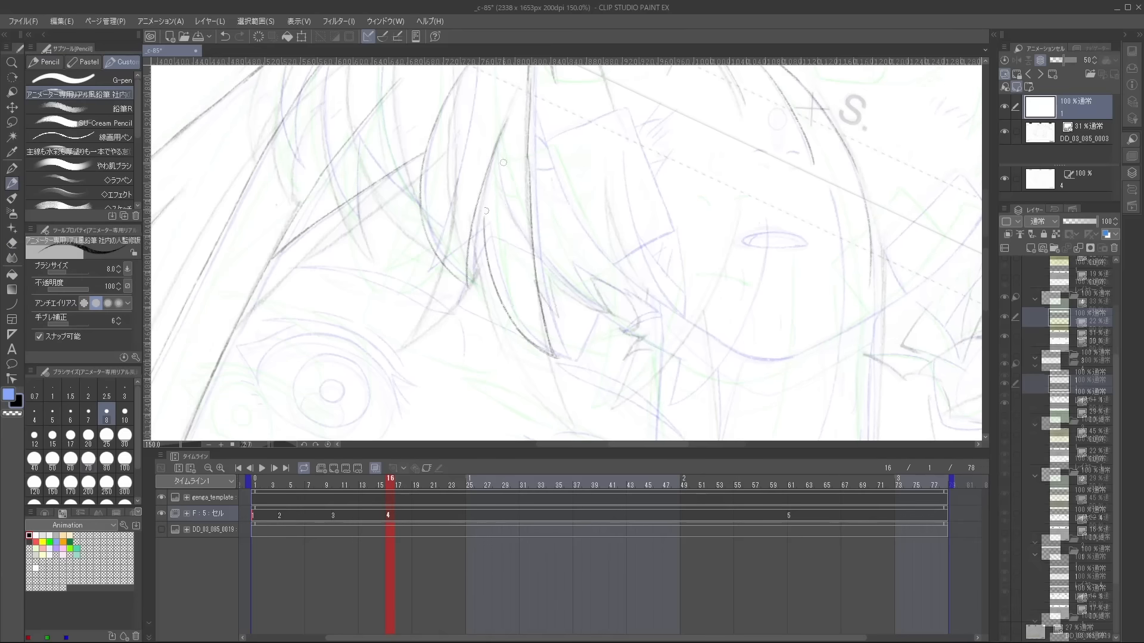
Trace the fringe locks in cel 4 and clean up where their pointed tips meet.
left_click_drag(575, 298, 627, 332)
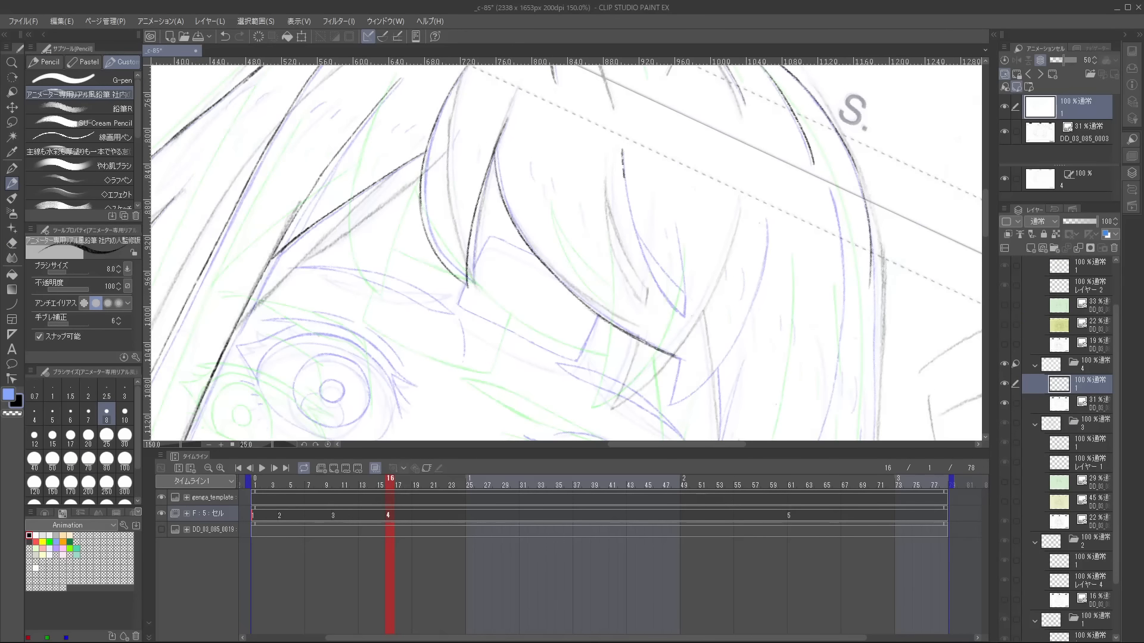
left_click_drag(622, 150, 685, 314)
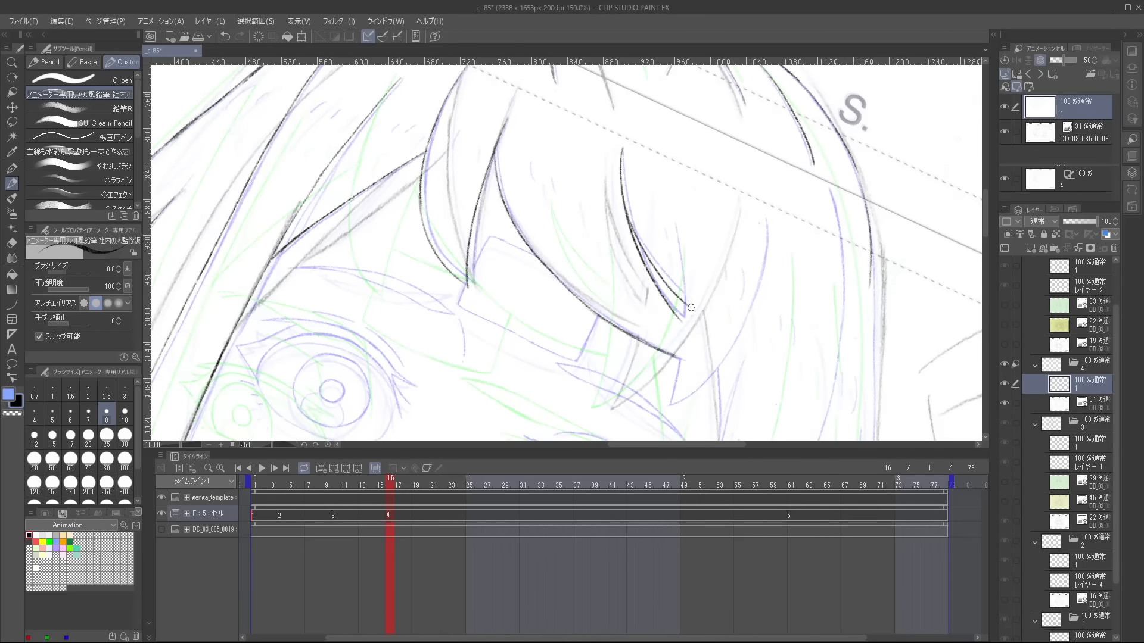
key("e")
mouse_move(626, 206)
left_mouse_down()
mouse_move(687, 277)
mouse_move(681, 323)
left_mouse_up()
key("p")
left_click_drag(660, 291, 690, 323)
left_click_drag(678, 220, 686, 290)
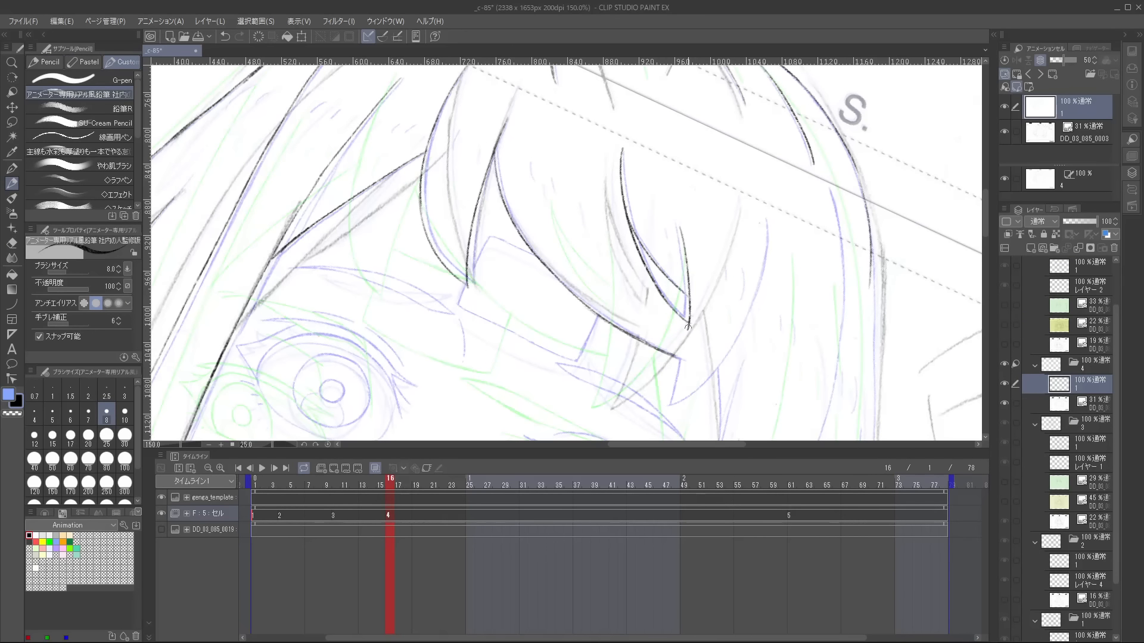
Trace cel 4's hair tips beside the neck and the start of the braid.
scroll(680, 370, "up", 1)
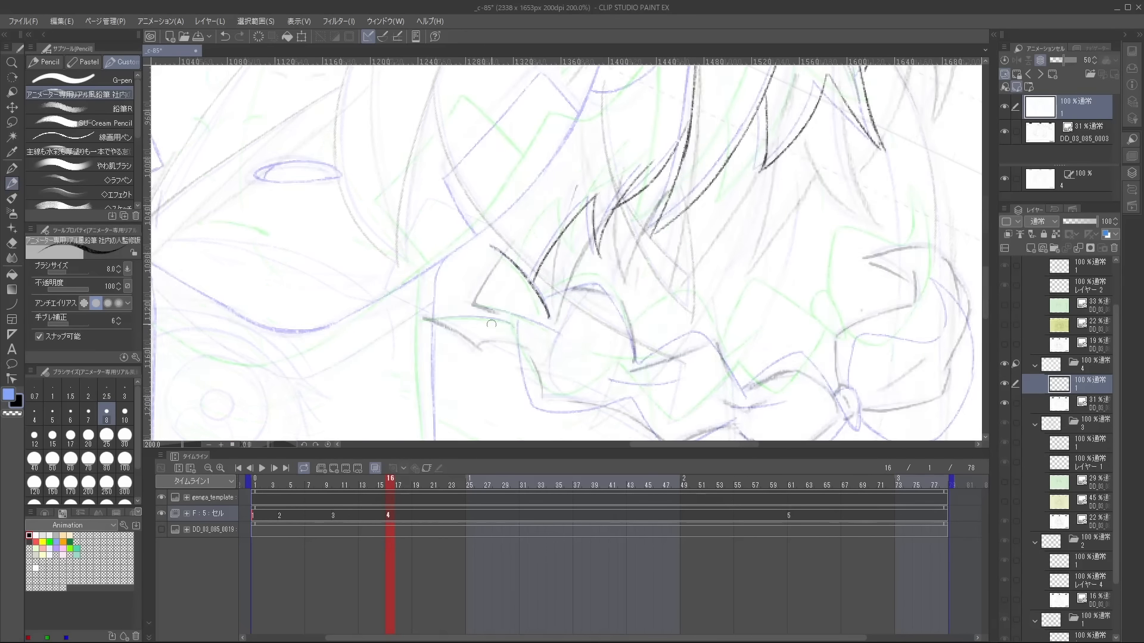
left_click_drag(424, 319, 523, 337)
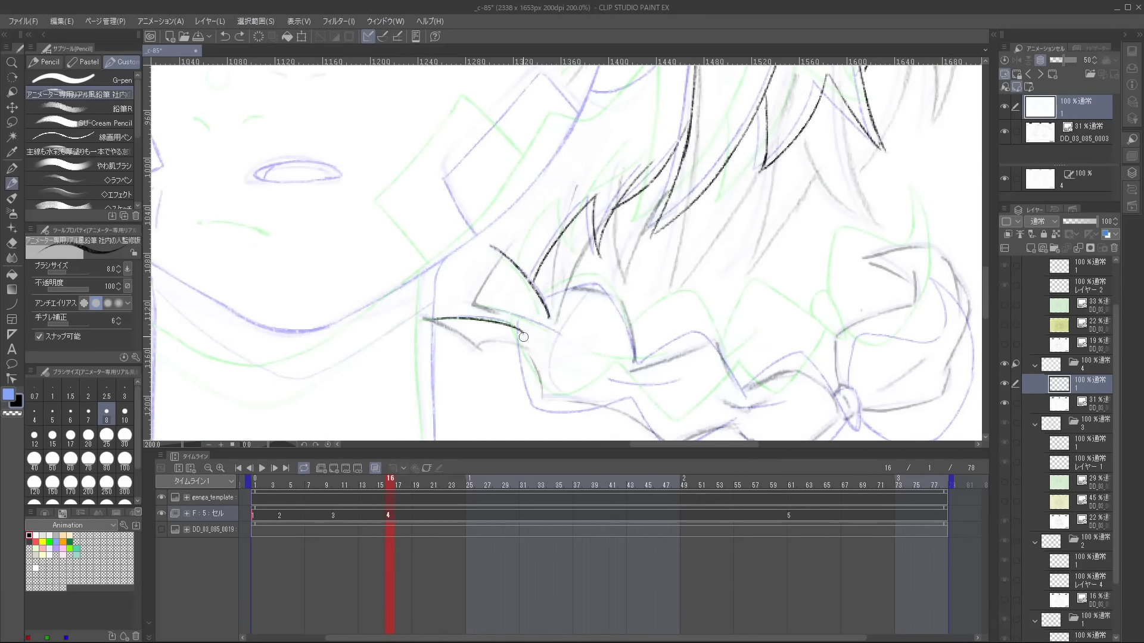
left_click_drag(582, 286, 599, 292)
left_click_drag(632, 297, 441, 264)
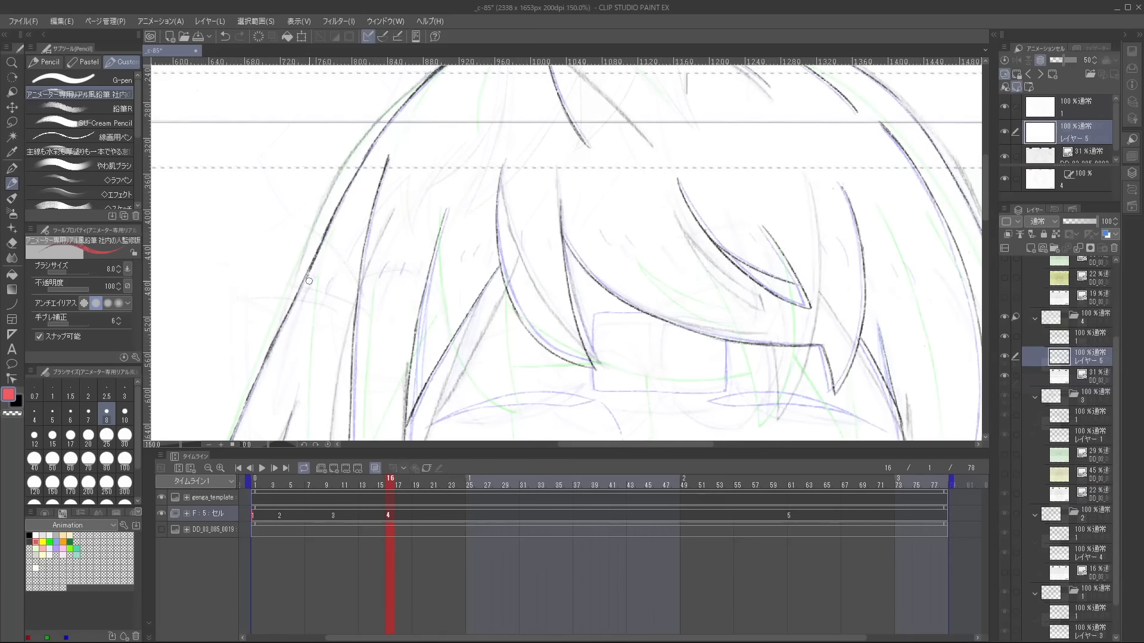
Draw the blue shadow line in cel 4's side hair on レイヤー 5 and switch back to line layer 1.
mouse_move(323, 290)
left_mouse_down()
mouse_move(332, 275)
mouse_move(380, 269)
left_mouse_up()
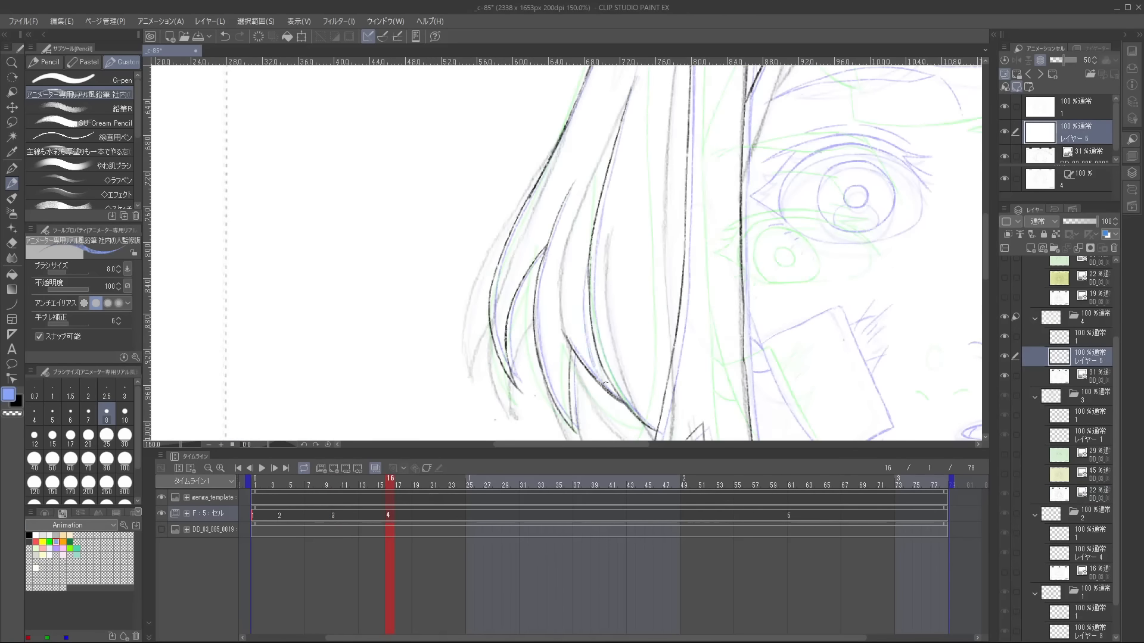
key("alt+bracketright")
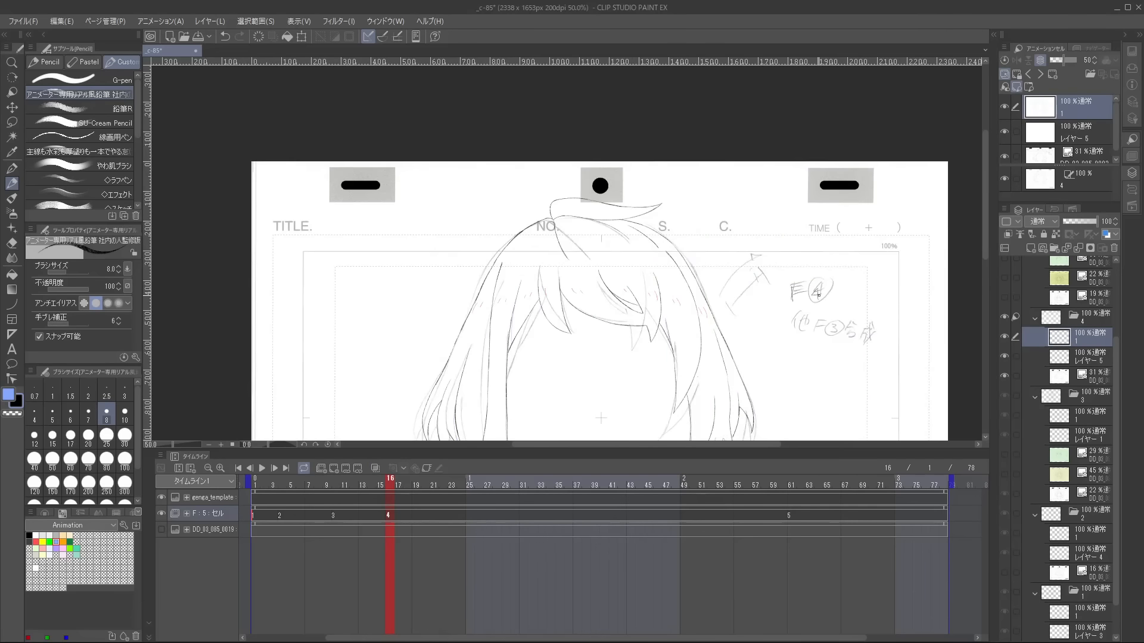
scroll(709, 310, "up", 1)
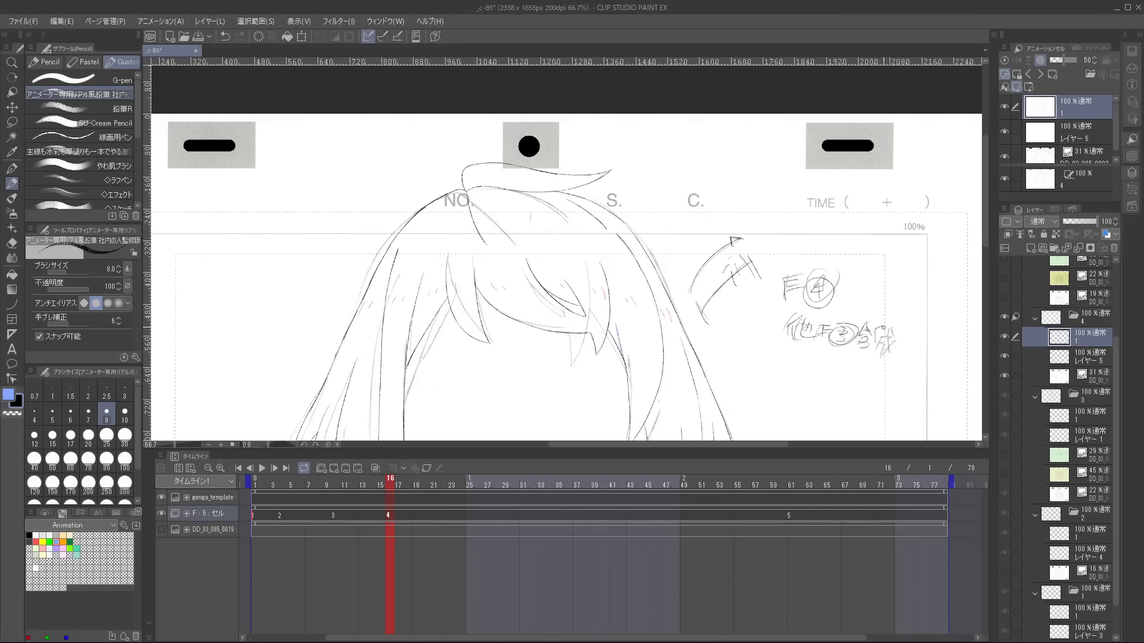
scroll(846, 225, "down", 2)
Hide cel 3's scanned drawing DD_03_085_0005 and flip through the neighbouring cels to compare the lines.
key("Left")
key("Right")
key("Left")
scroll(1041, 410, "down", 1)
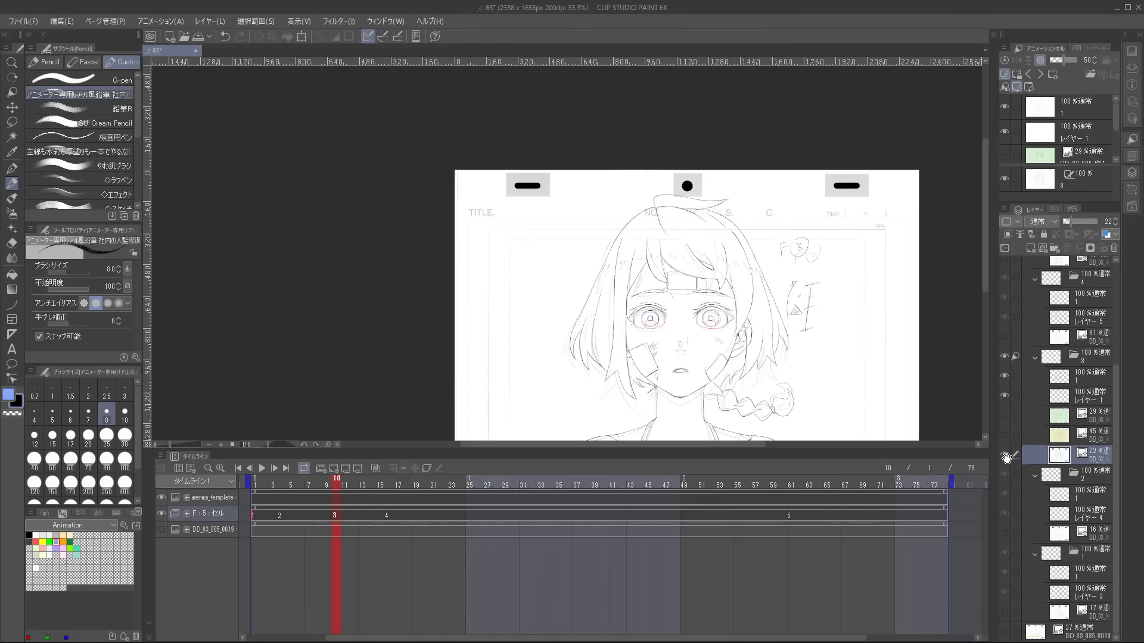
left_click(1004, 455)
key("Left")
key("Right")
key("Left")
key("Left")
key("Right")
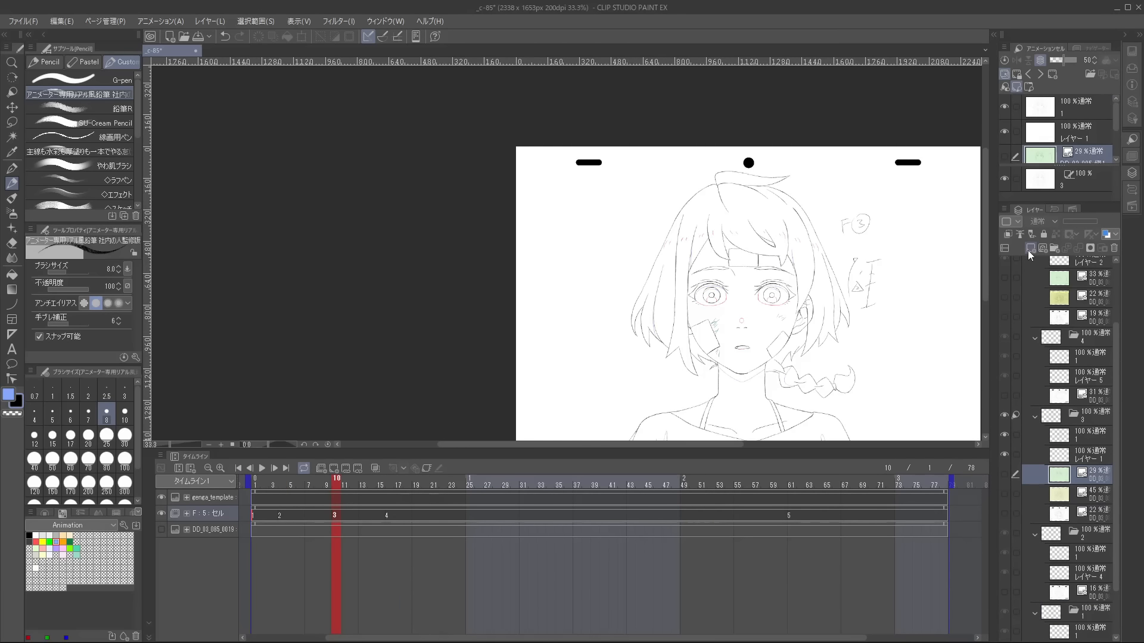
Add a new layer below cel 3's line layers and set up a pale pink fill that refers to other layers.
left_click(1029, 250)
left_click(69, 536)
key("x")
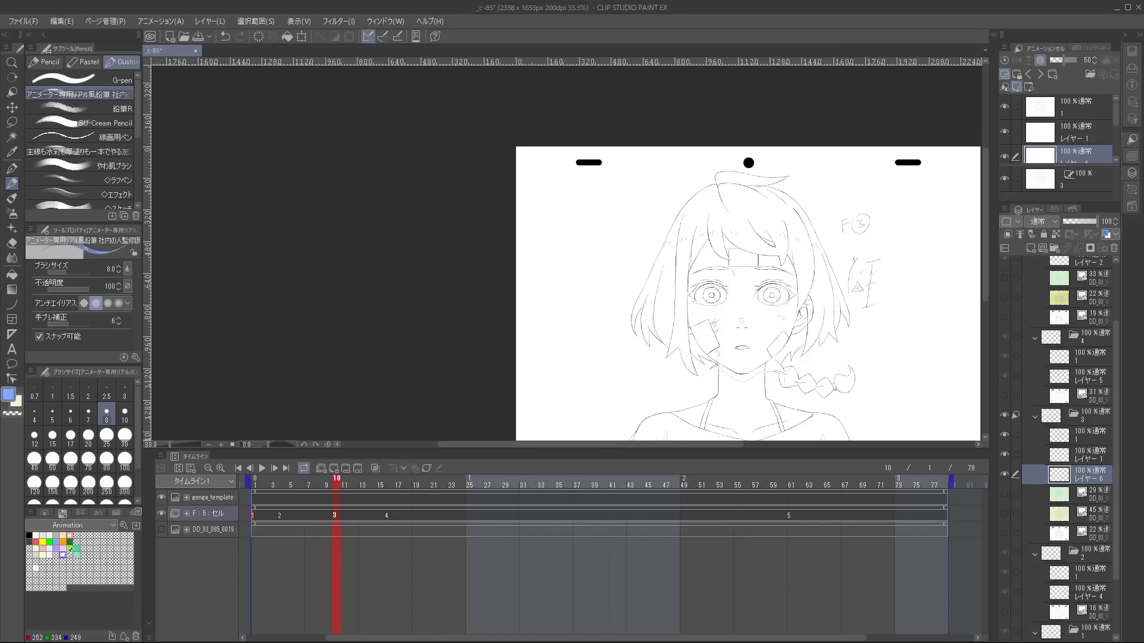
left_click(63, 556)
scroll(675, 312, "up", 2)
key("g")
key("g")
Fill cel 3's hair shadow areas, including the inner hair behind the ear and neck, with pale pink.
scroll(634, 316, "up", 3)
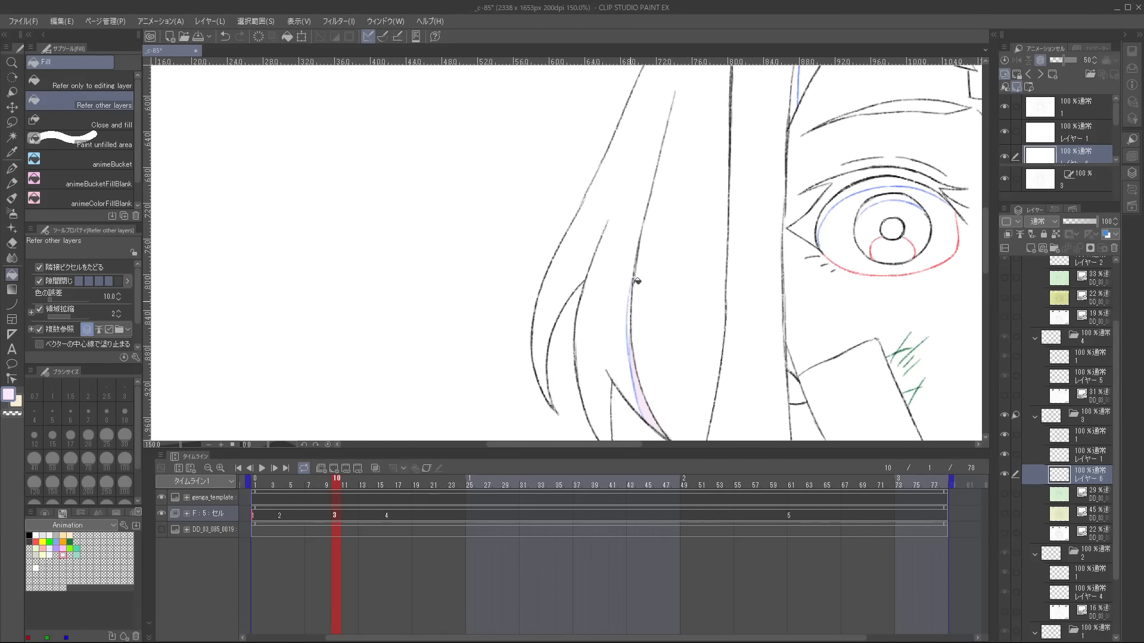
scroll(632, 310, "down", 2)
scroll(723, 224, "up", 1)
scroll(722, 225, "down", 1)
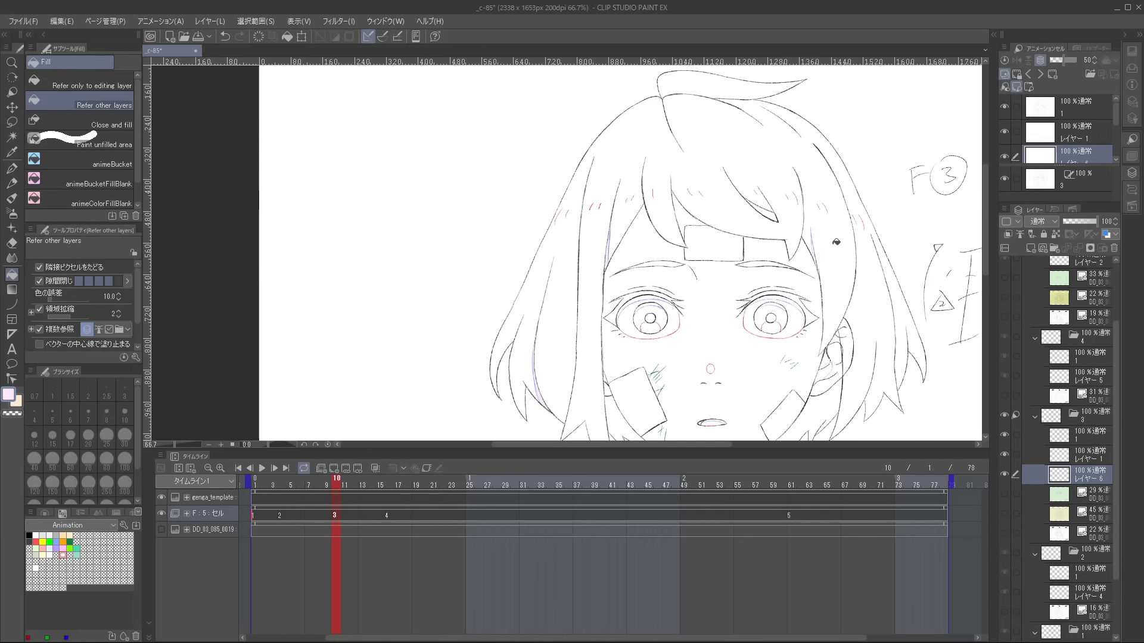
scroll(821, 254, "up", 1)
scroll(818, 251, "down", 1)
left_click(836, 279)
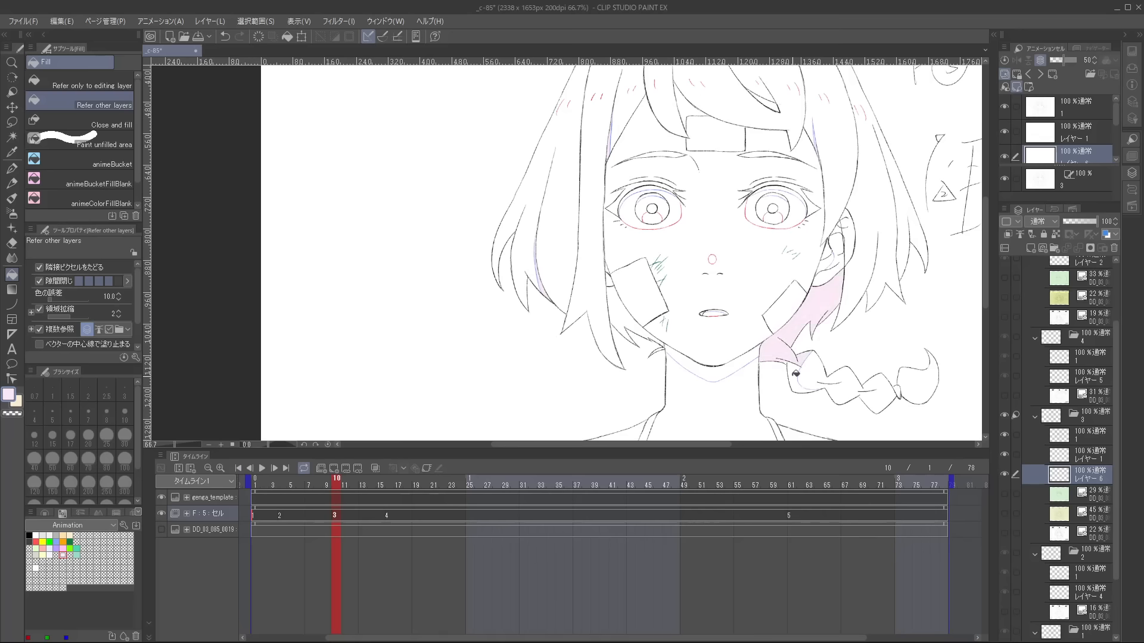
left_click(622, 312)
left_click_drag(862, 255, 874, 286)
Fill the skin shadow areas with cream and draw a G-pen line on the first loop of the braid.
key("x")
left_click(826, 332)
left_click(613, 338)
scroll(922, 325, "down", 2)
scroll(818, 374, "up", 2)
left_click(818, 410)
scroll(869, 296, "up", 6)
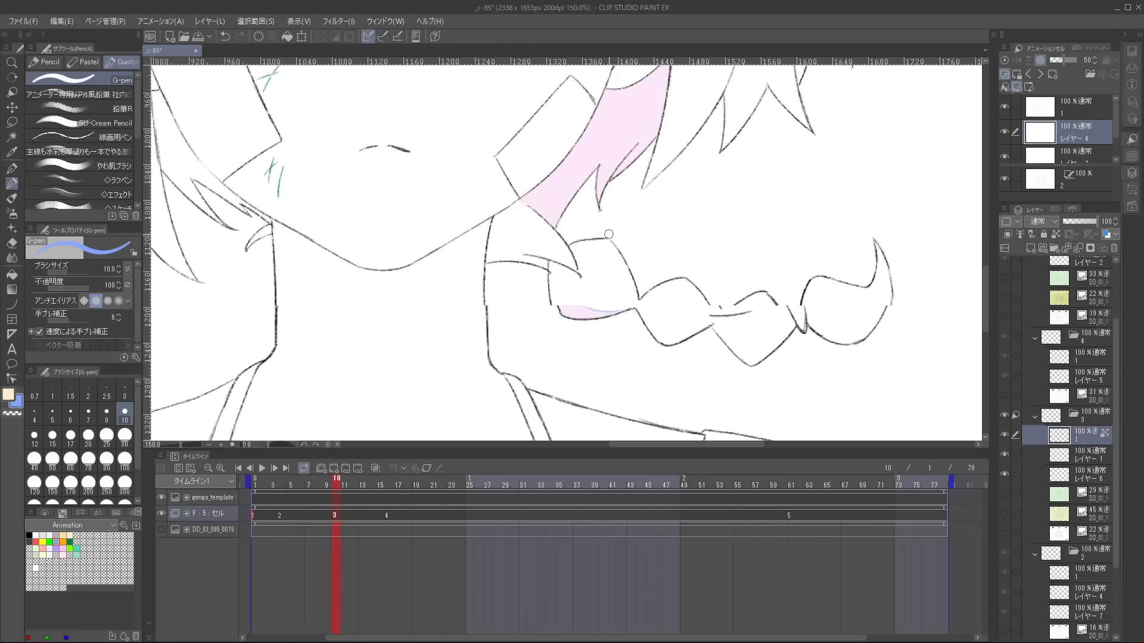
left_click_drag(607, 241, 578, 320)
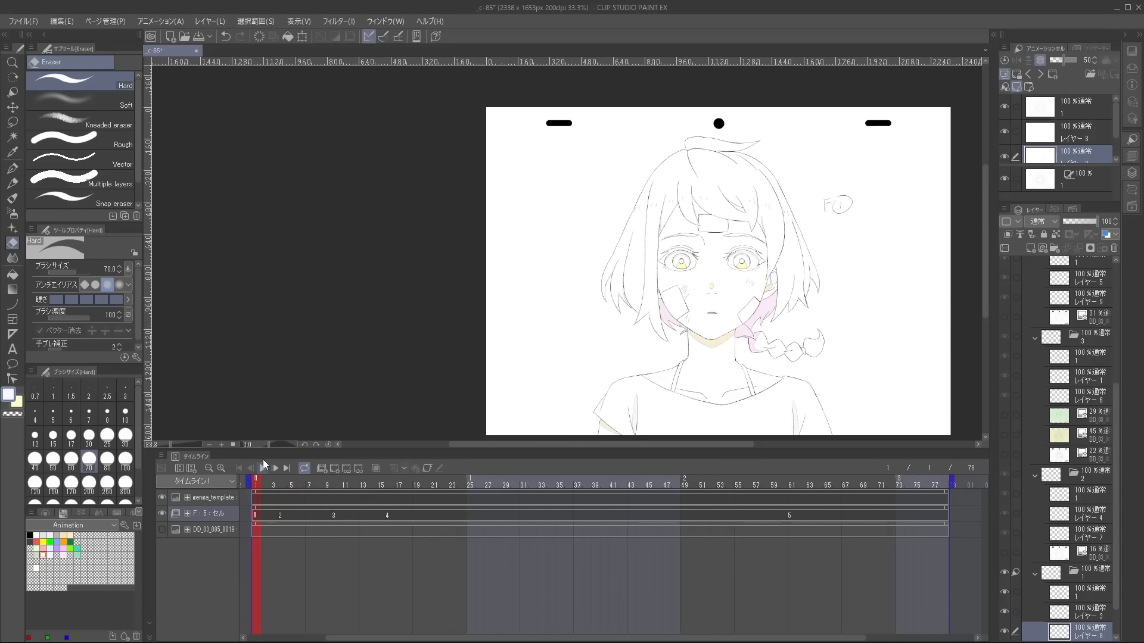
Play the animation and export its cels as JPEG files named by animation folder name plus number.
left_click(263, 467)
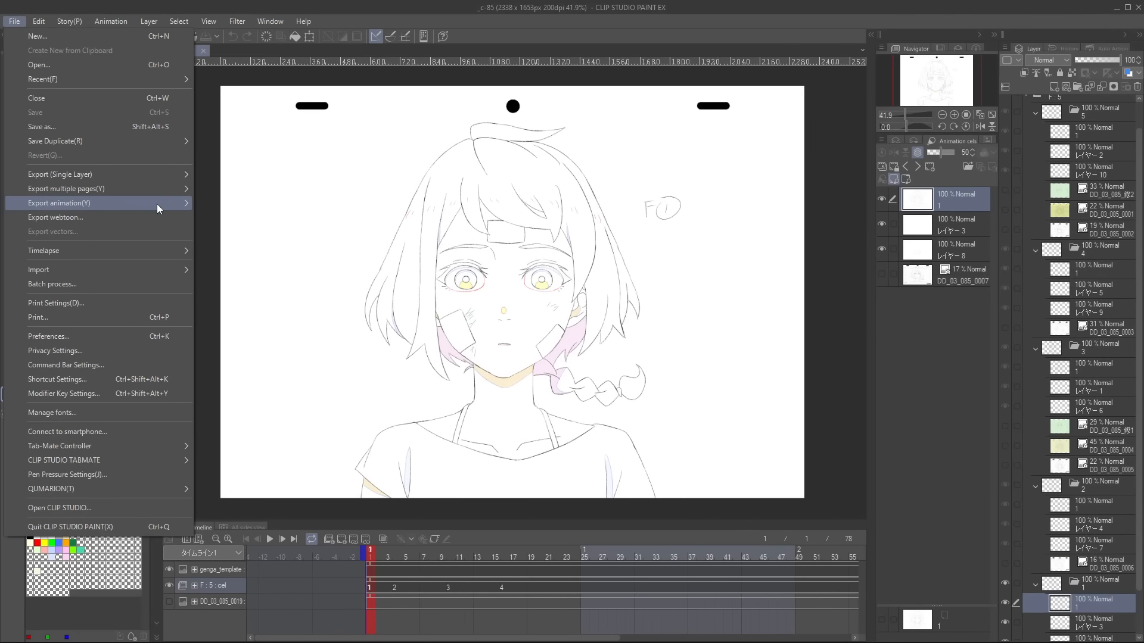
mouse_move(156, 203)
left_click(284, 266)
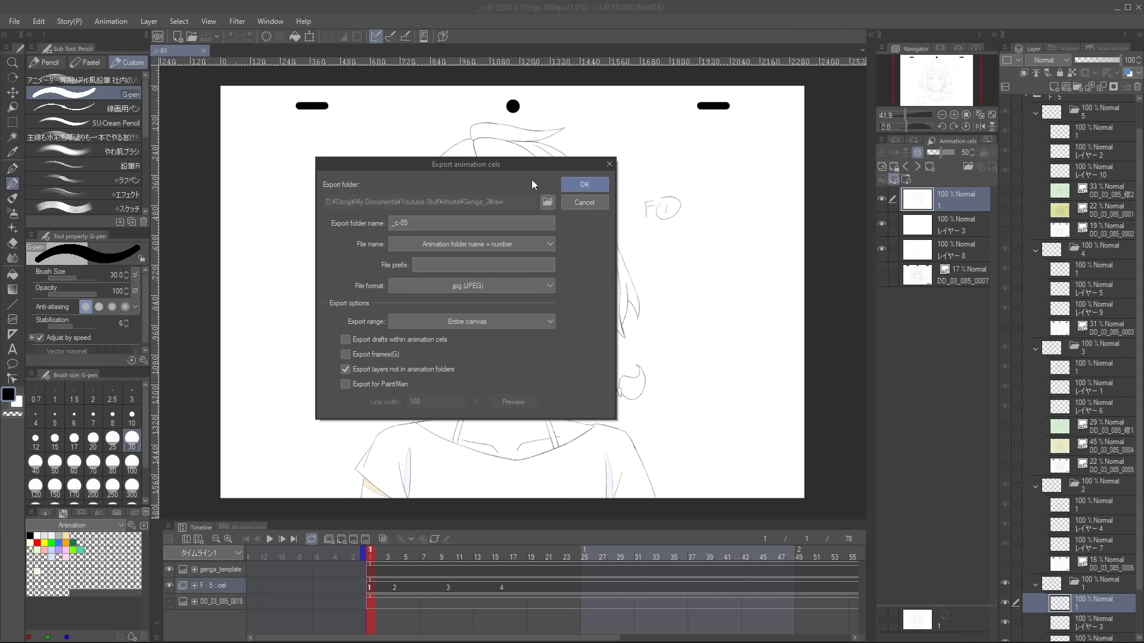
left_click(606, 184)
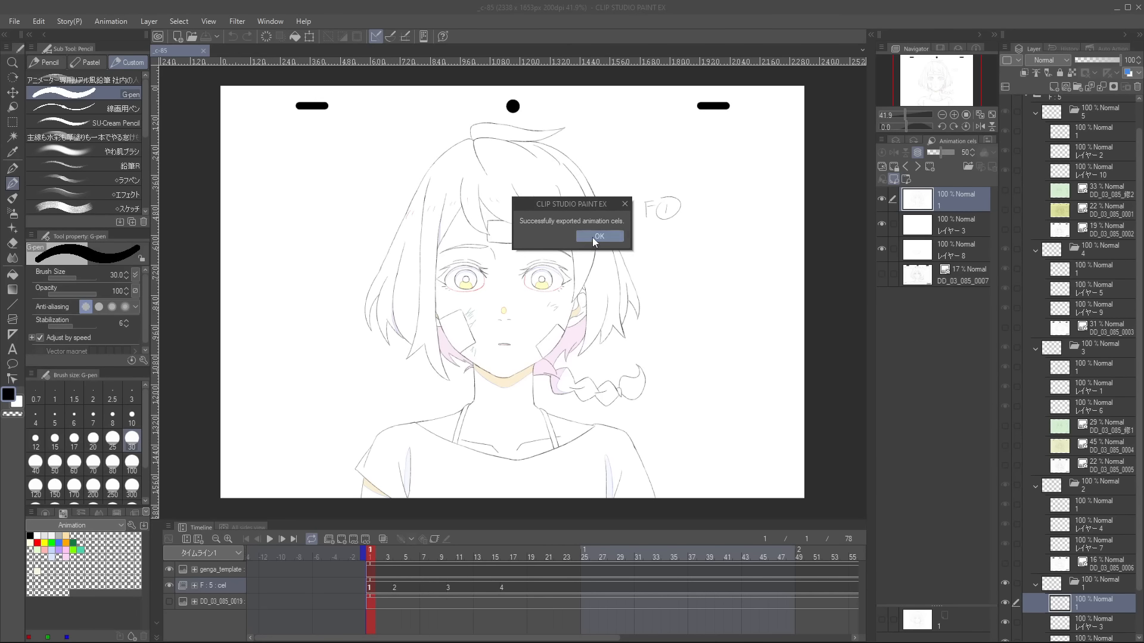
left_click(599, 237)
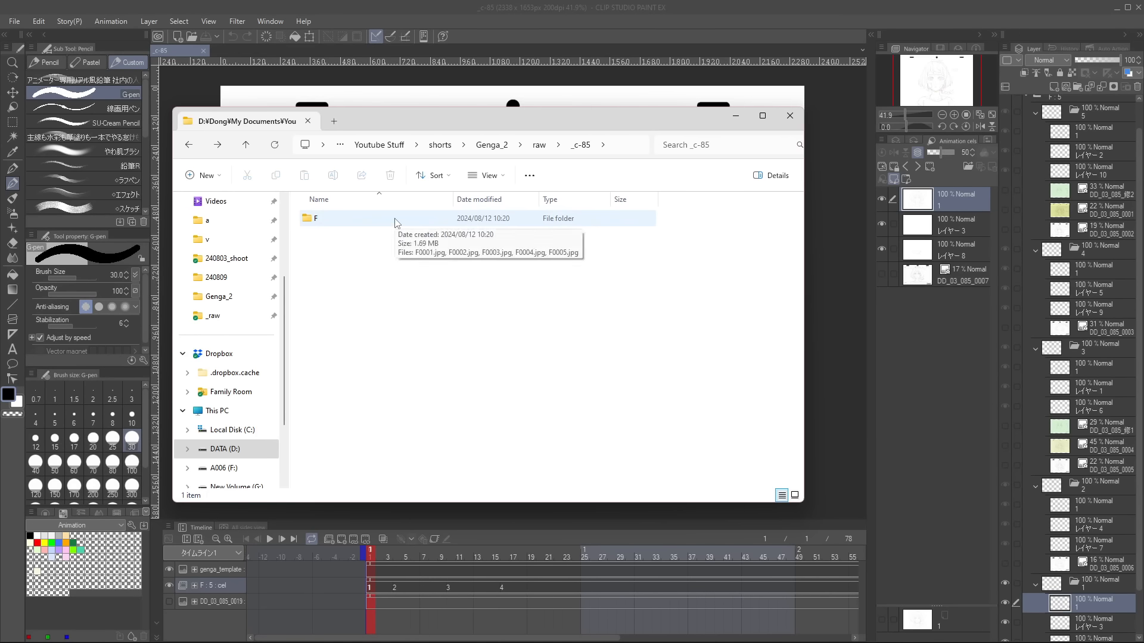
Open the exported F folder in File Explorer, view the images through F0005.jpg in a maximised viewer, and close it.
double_click(396, 220)
double_click(356, 227)
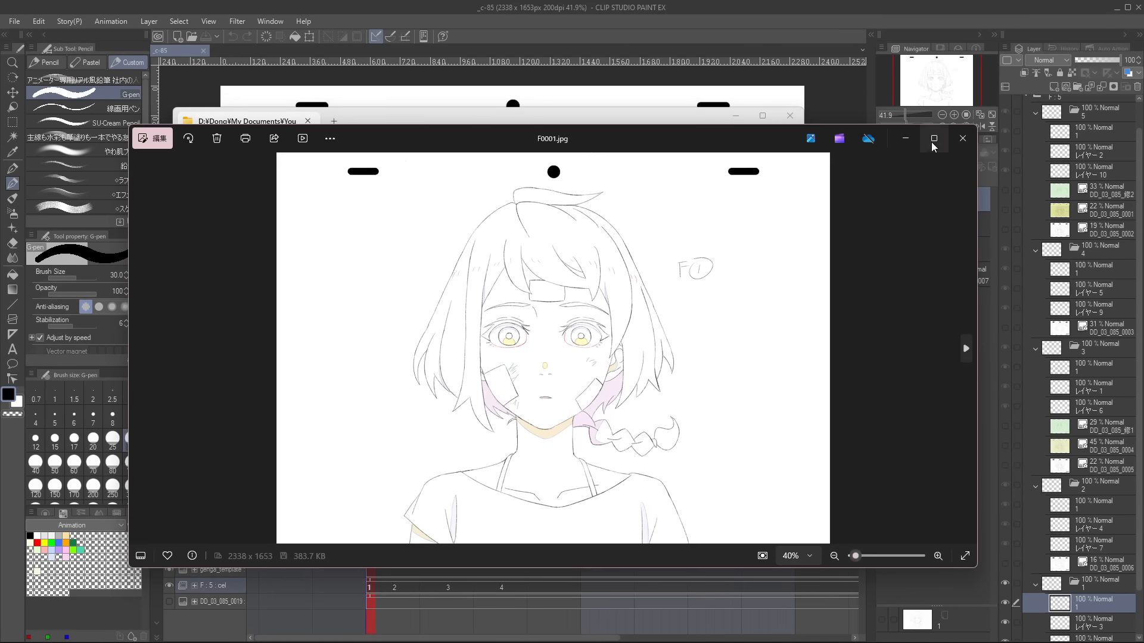
left_click(933, 142)
key("Right")
key("Right")
key("Right")
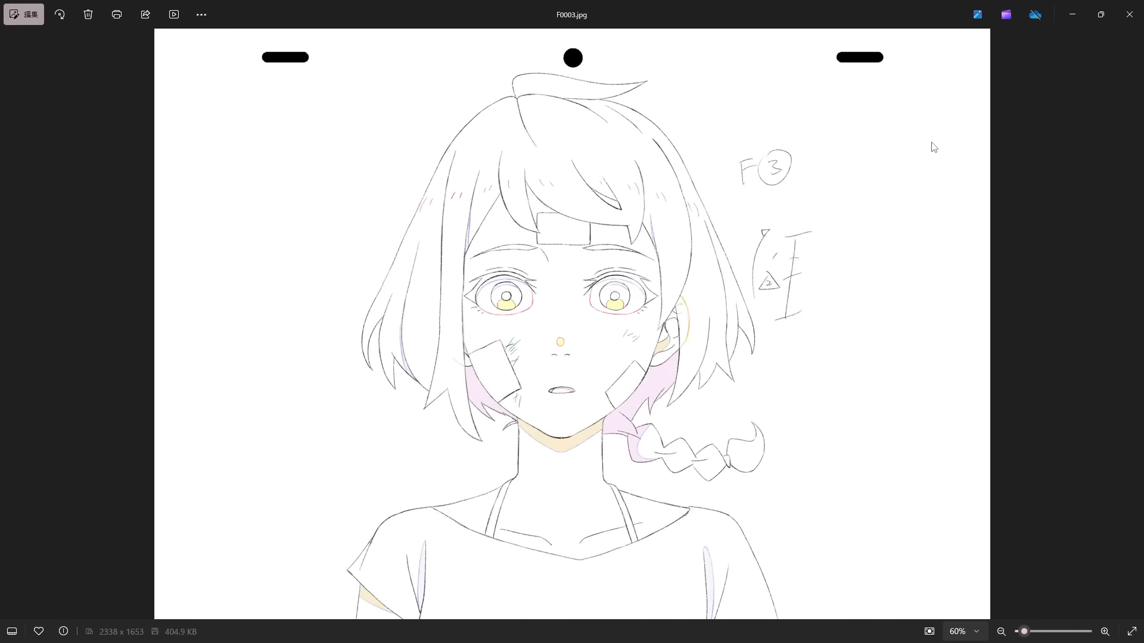
key("Right")
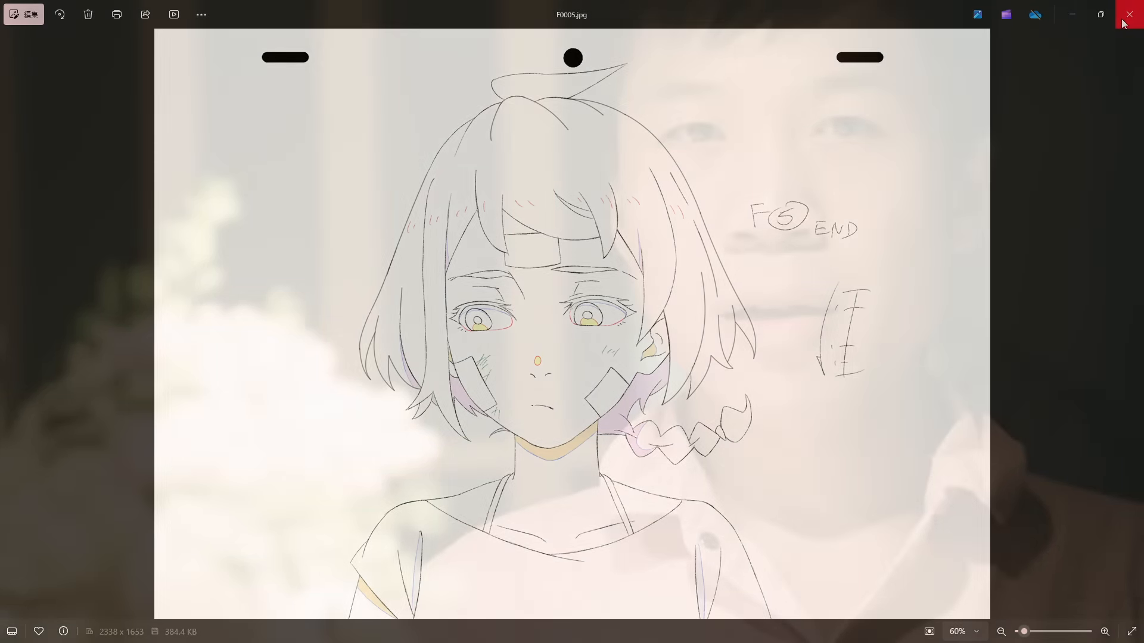
left_click(1120, 24)
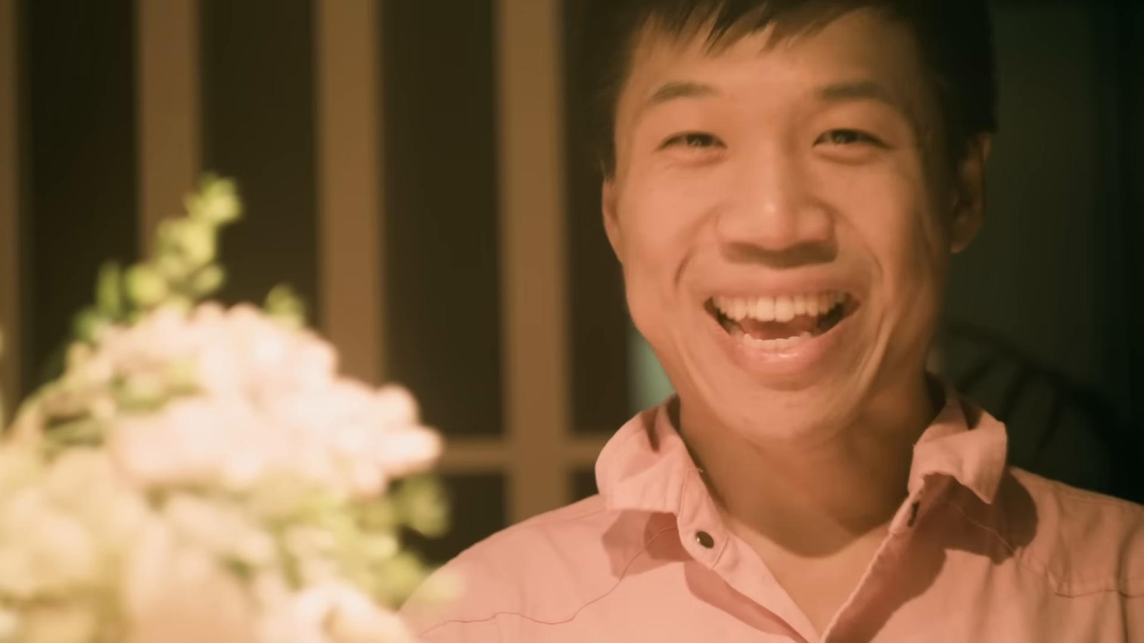